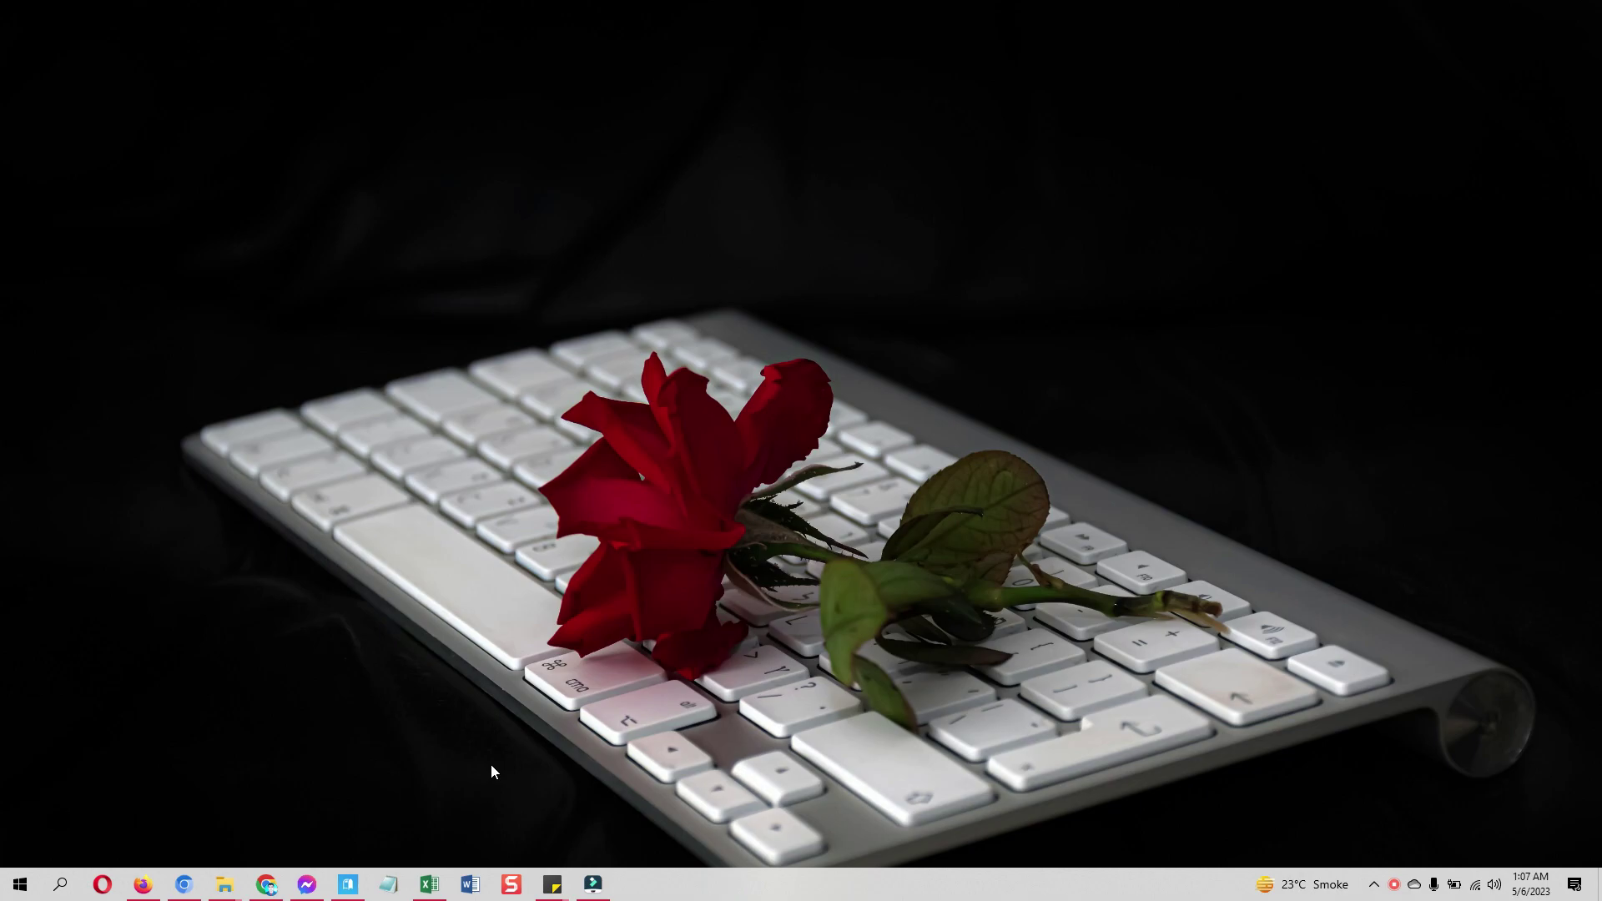
Bring Chrome forward and highlight the Dopamine heading and the supported iOS versions line.
left_click(179, 891)
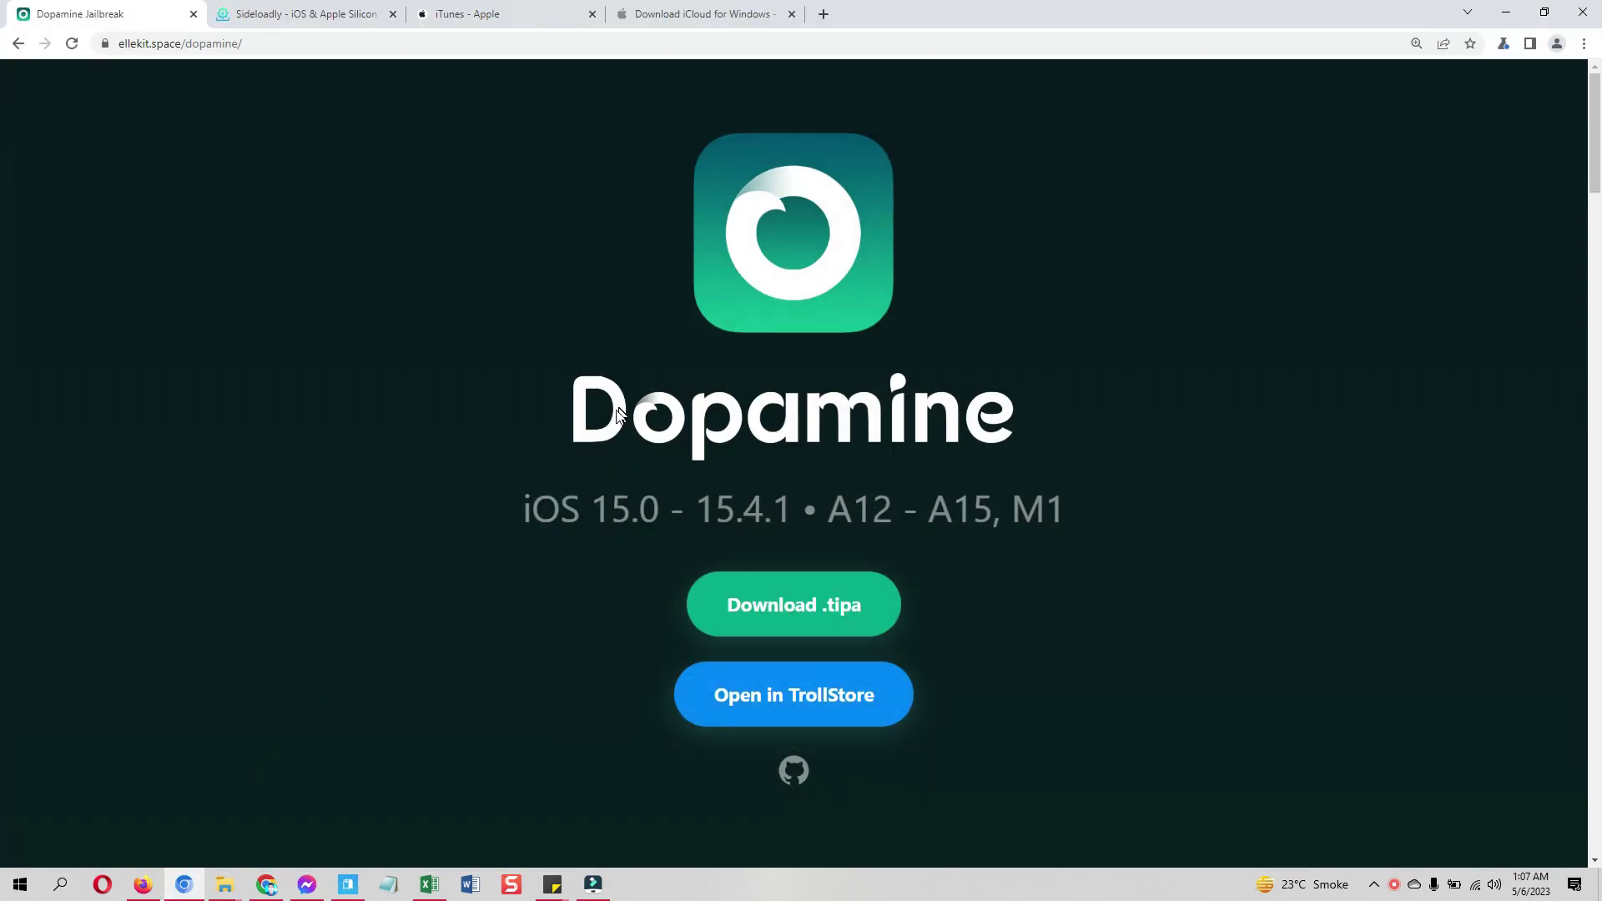
left_click_drag(564, 432, 1003, 404)
left_click(1094, 417)
left_click_drag(503, 518, 1098, 497)
left_click(1098, 496)
Scroll down the ellekit.space/dopamine page to the rootless jailbreak explanation.
scroll(1098, 499, "down", 5)
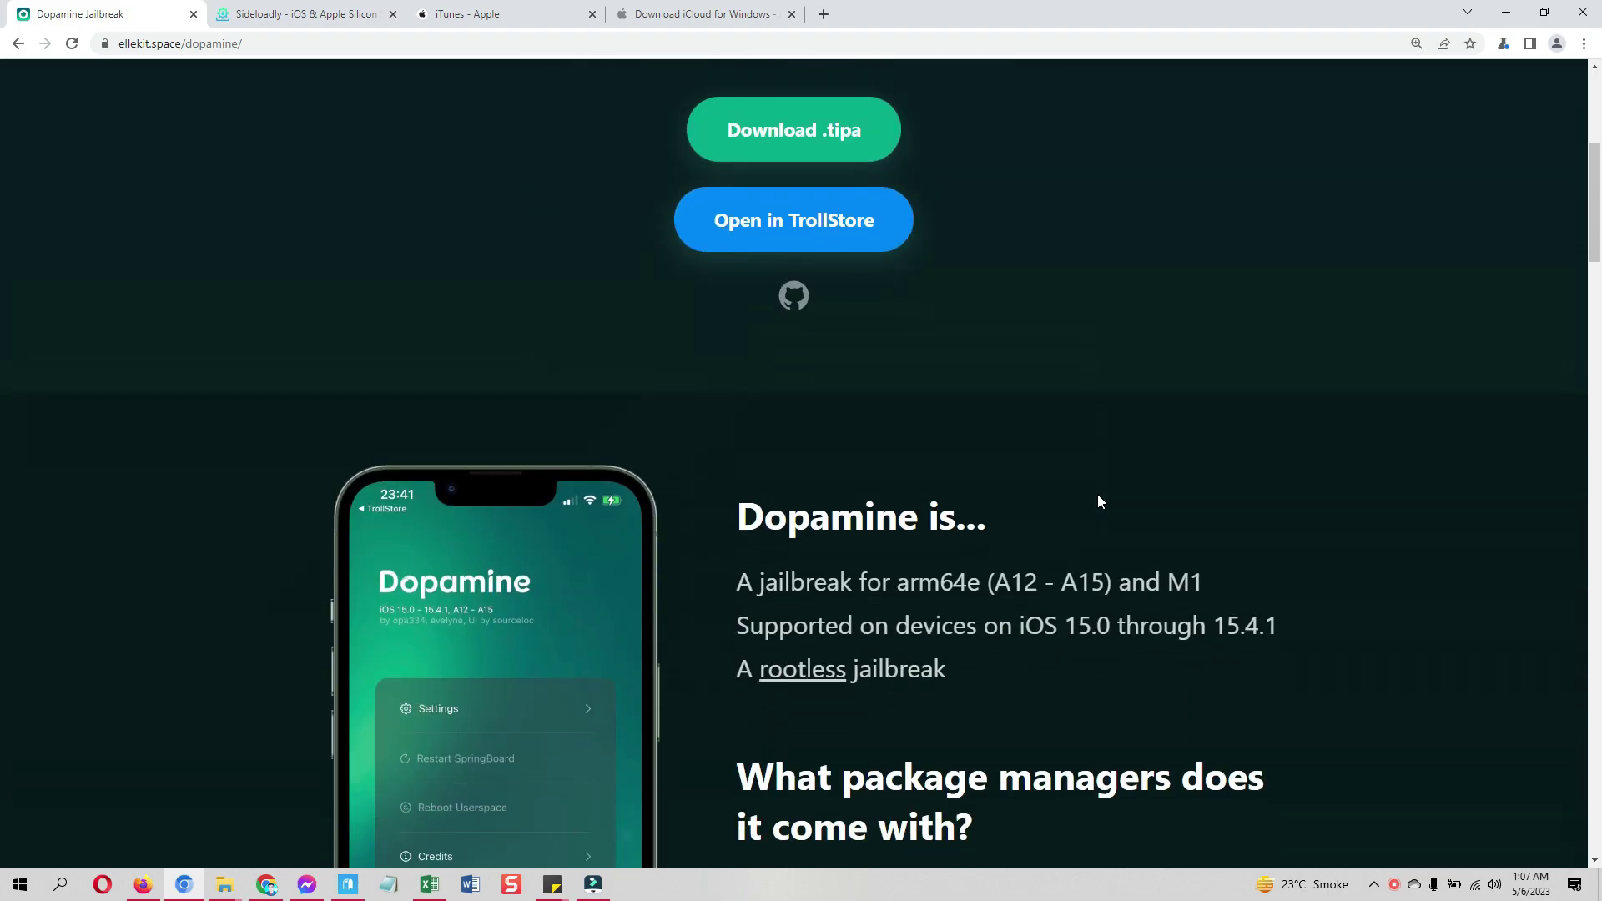
scroll(1098, 501, "down", 4)
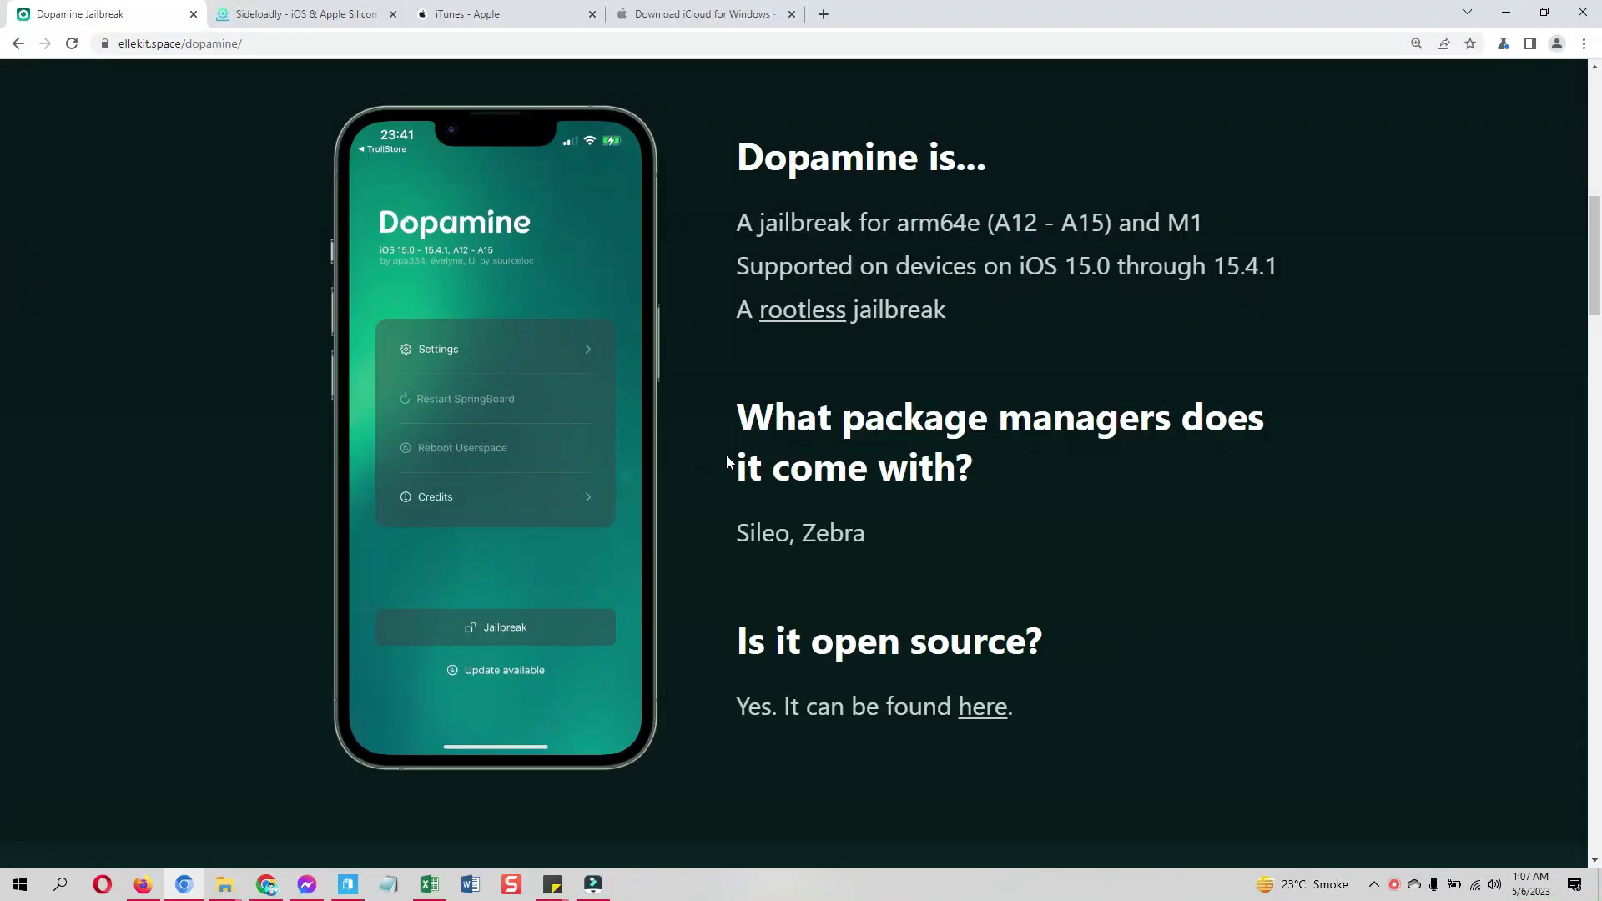
scroll(722, 488, "down", 3)
scroll(723, 489, "down", 5)
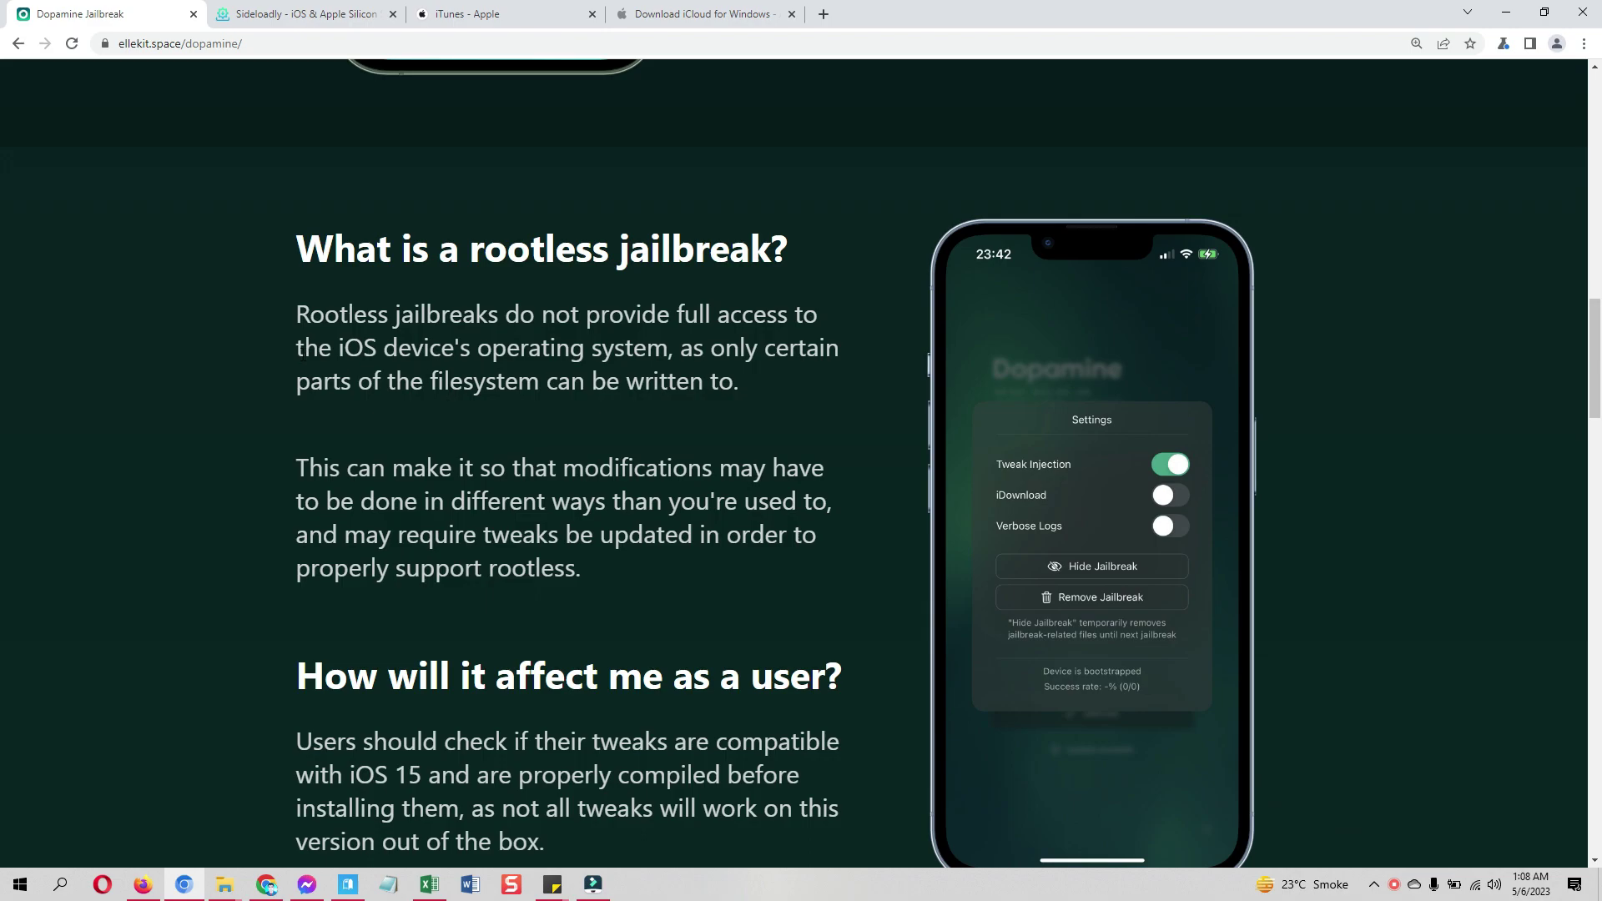
Skim the Sideloadly and iTunes download tabs, then switch to the Download iCloud for Windows tab.
left_click(301, 20)
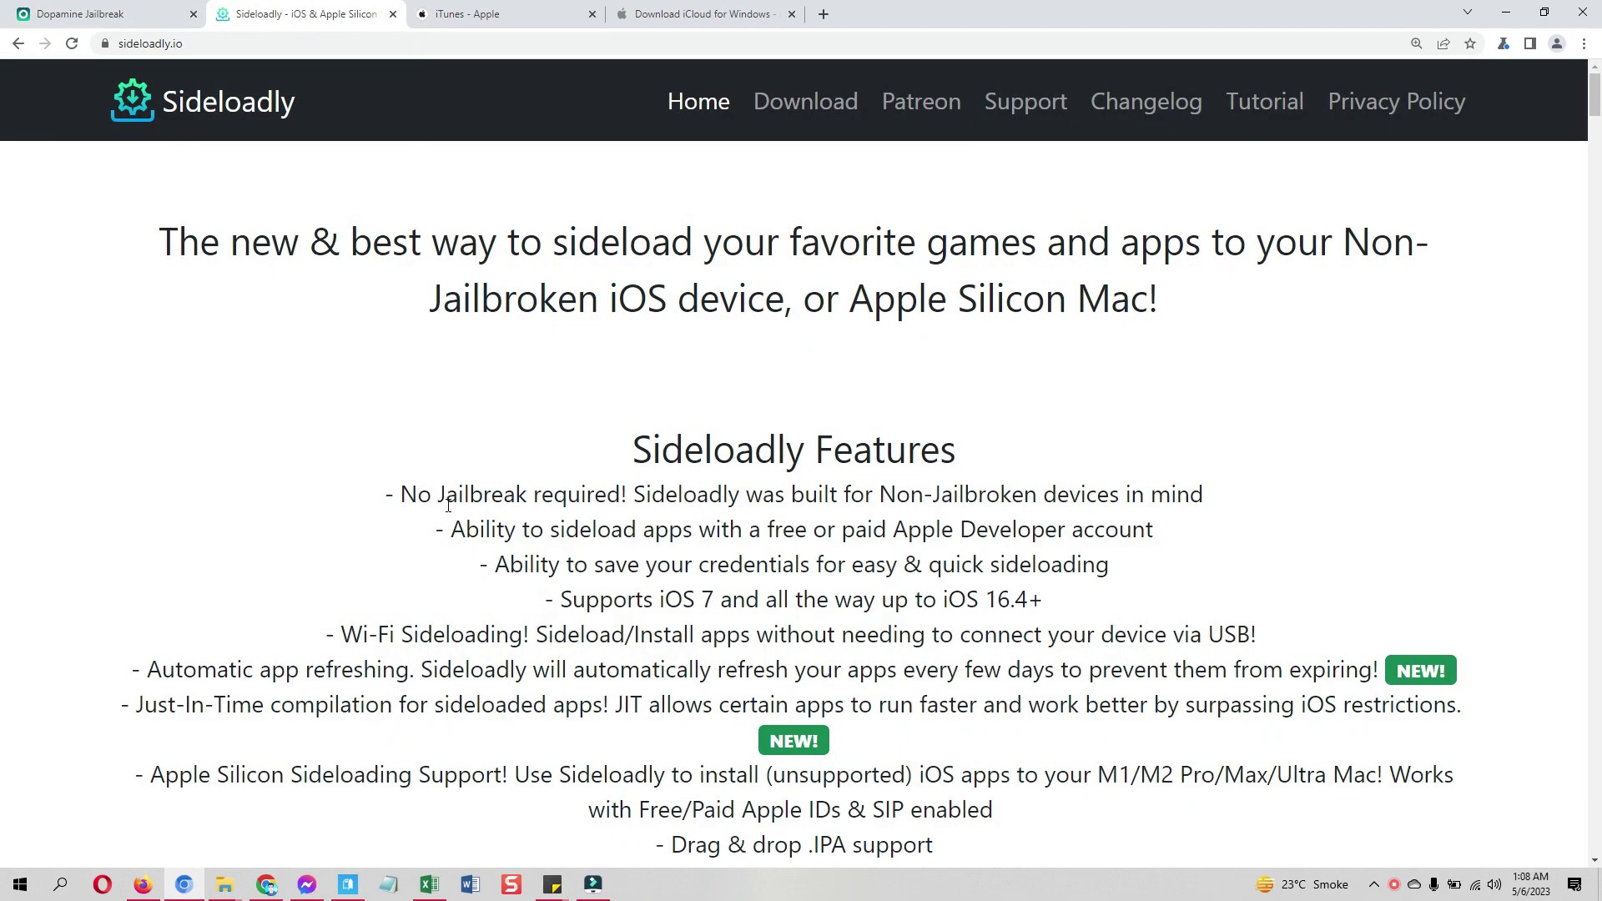
scroll(493, 382, "down", 20)
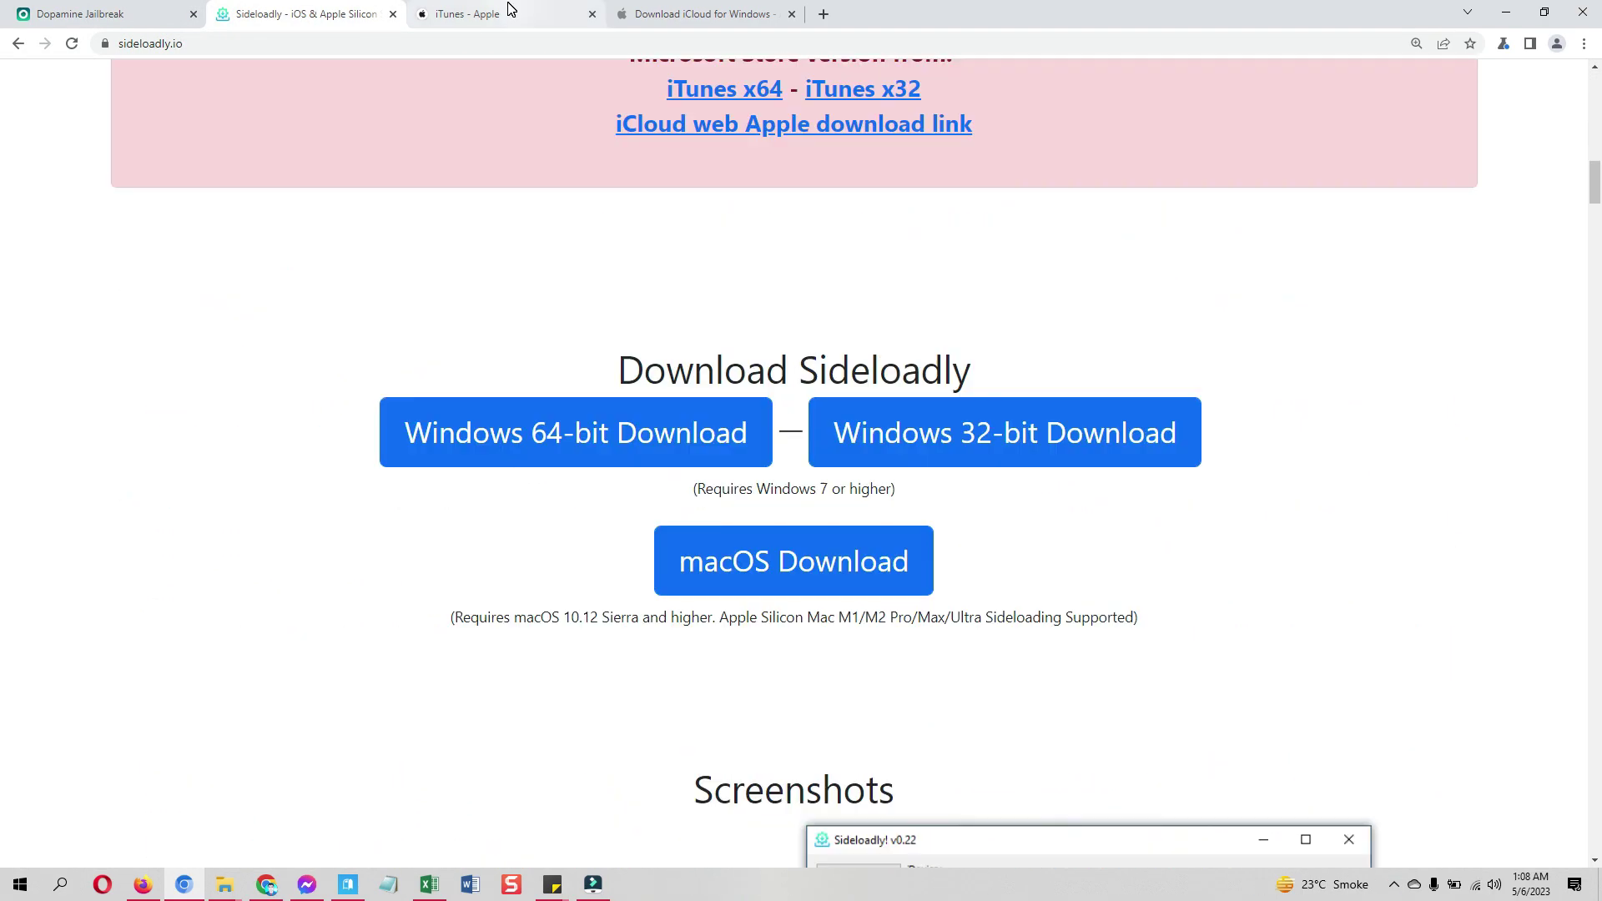
left_click(505, 15)
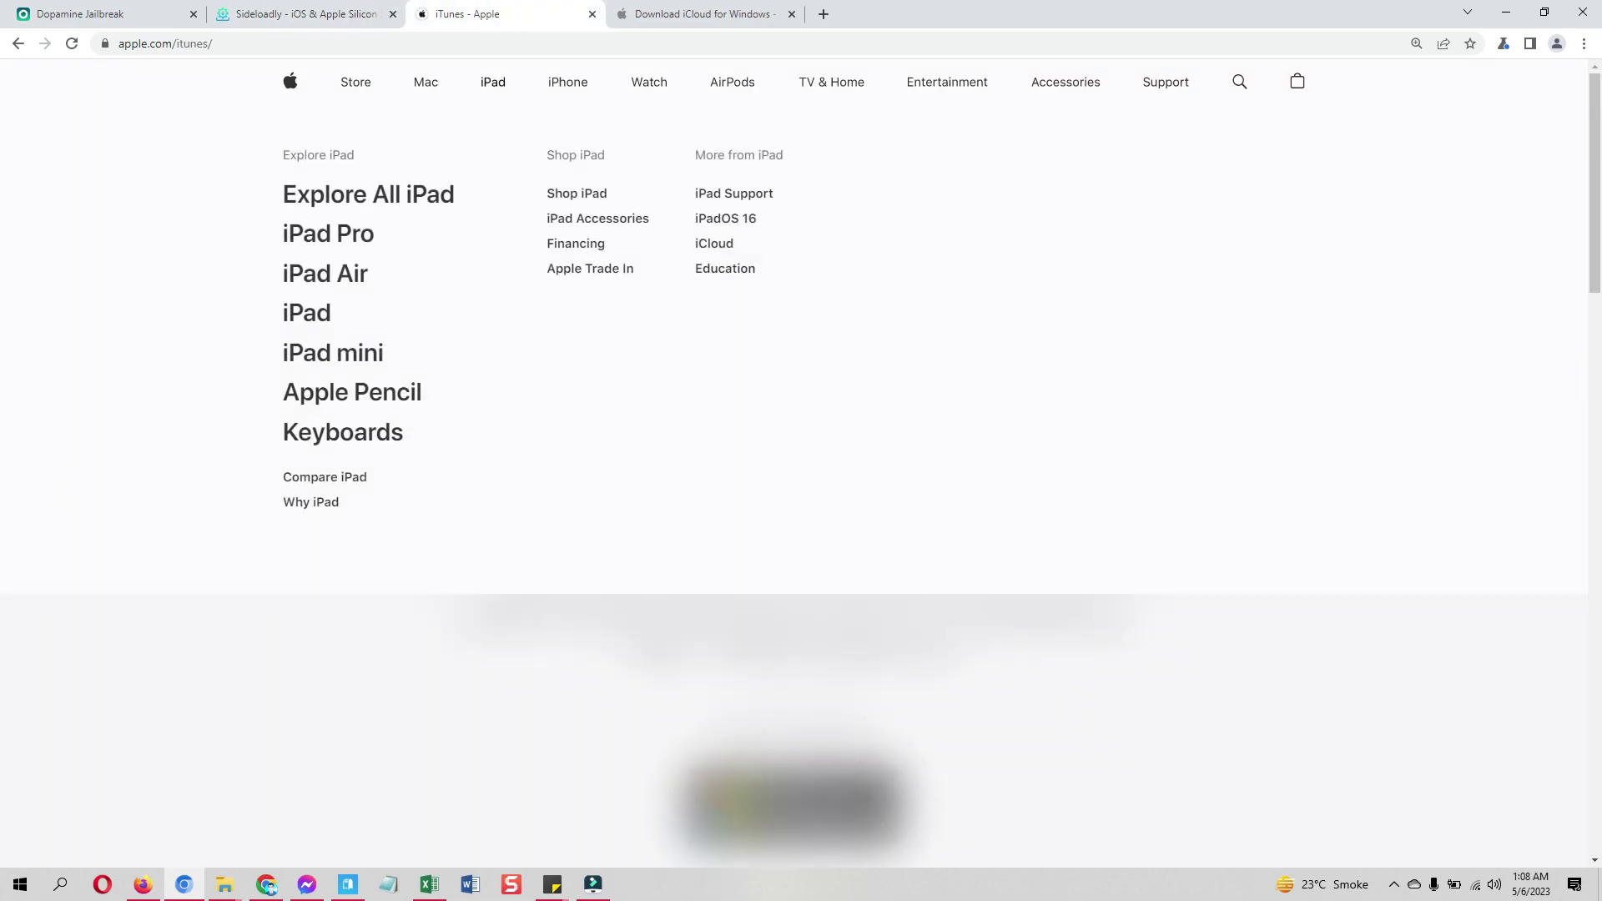
scroll(772, 298, "down", 2)
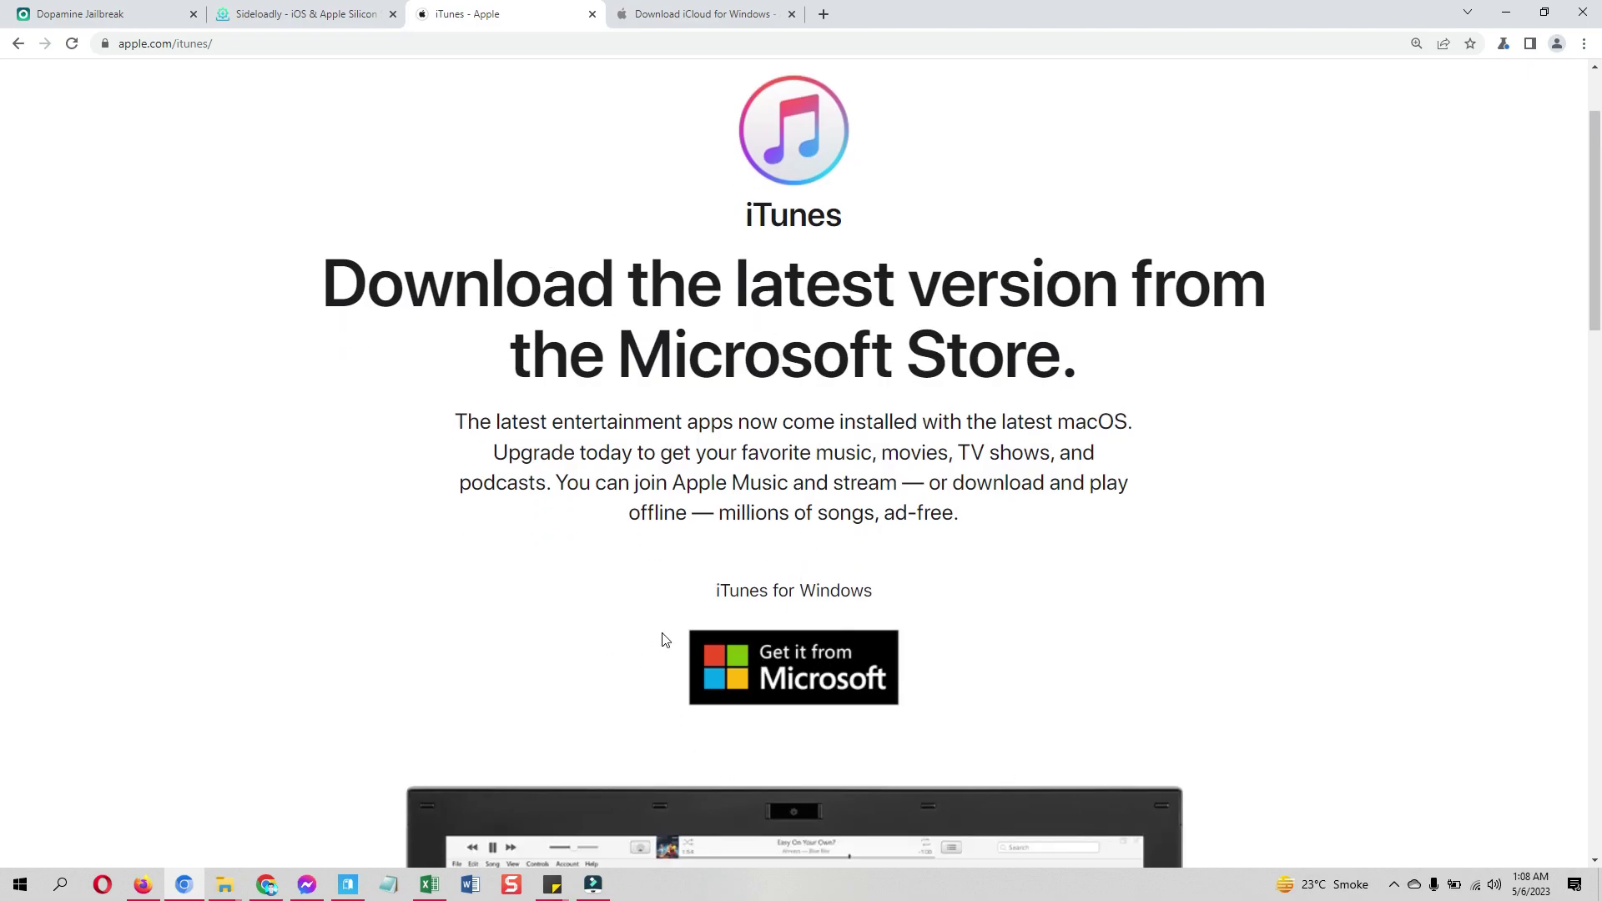
left_click(705, 13)
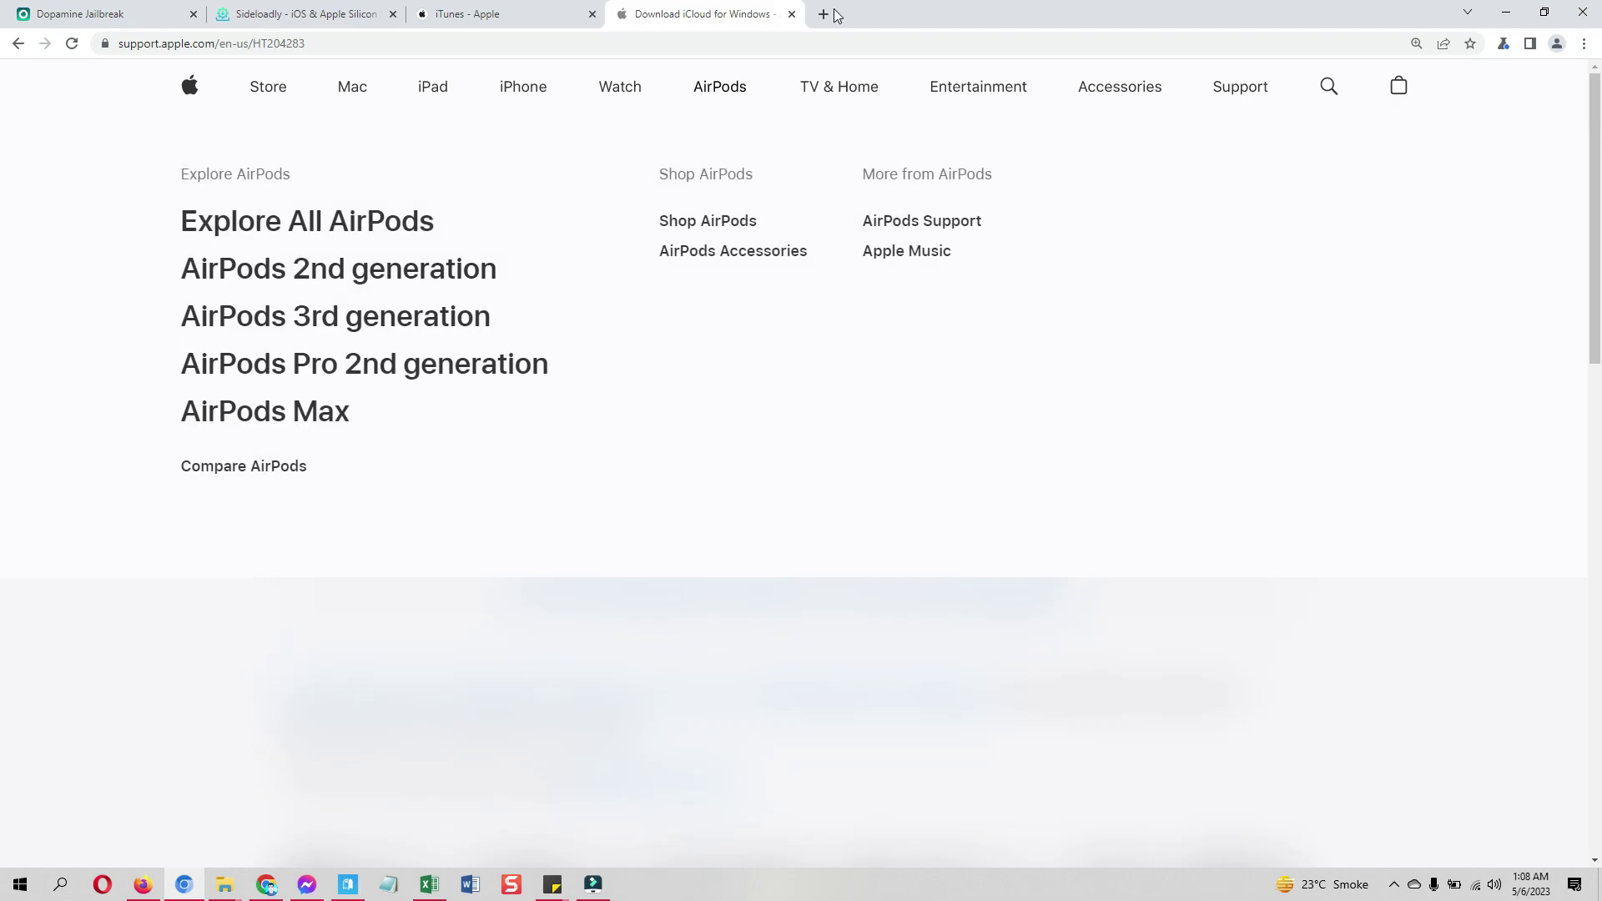
Open google.com in a new tab and search for 'dopamine jailbreak ipa techacrobat.com'.
left_click(824, 13)
type("g")
key("Return")
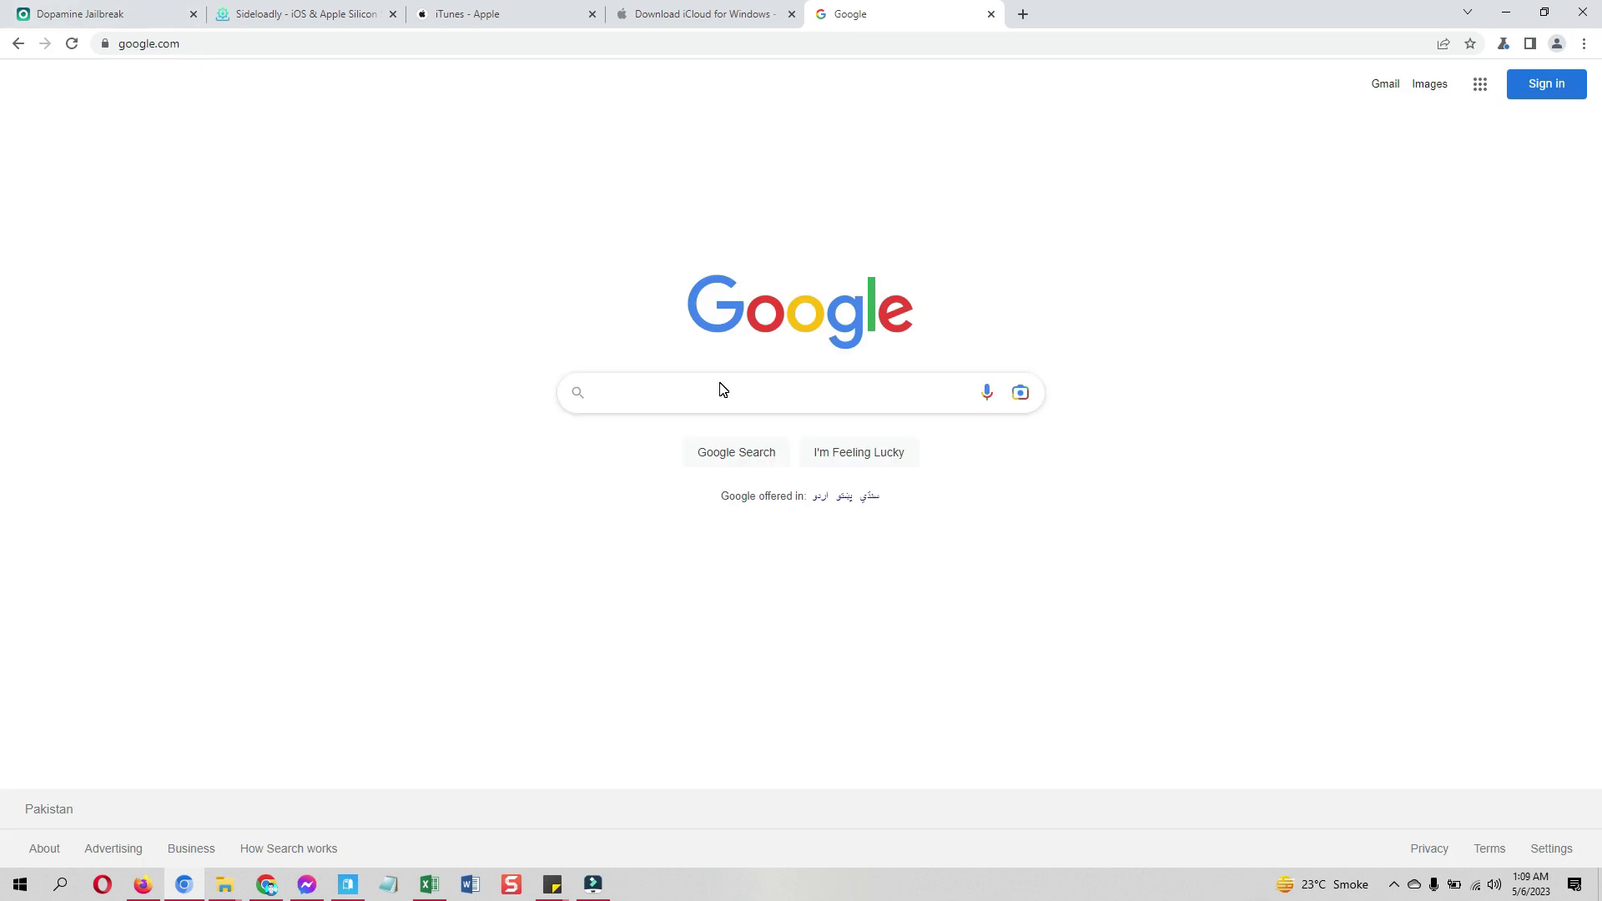
left_click(722, 389)
type("dopamine jailbre")
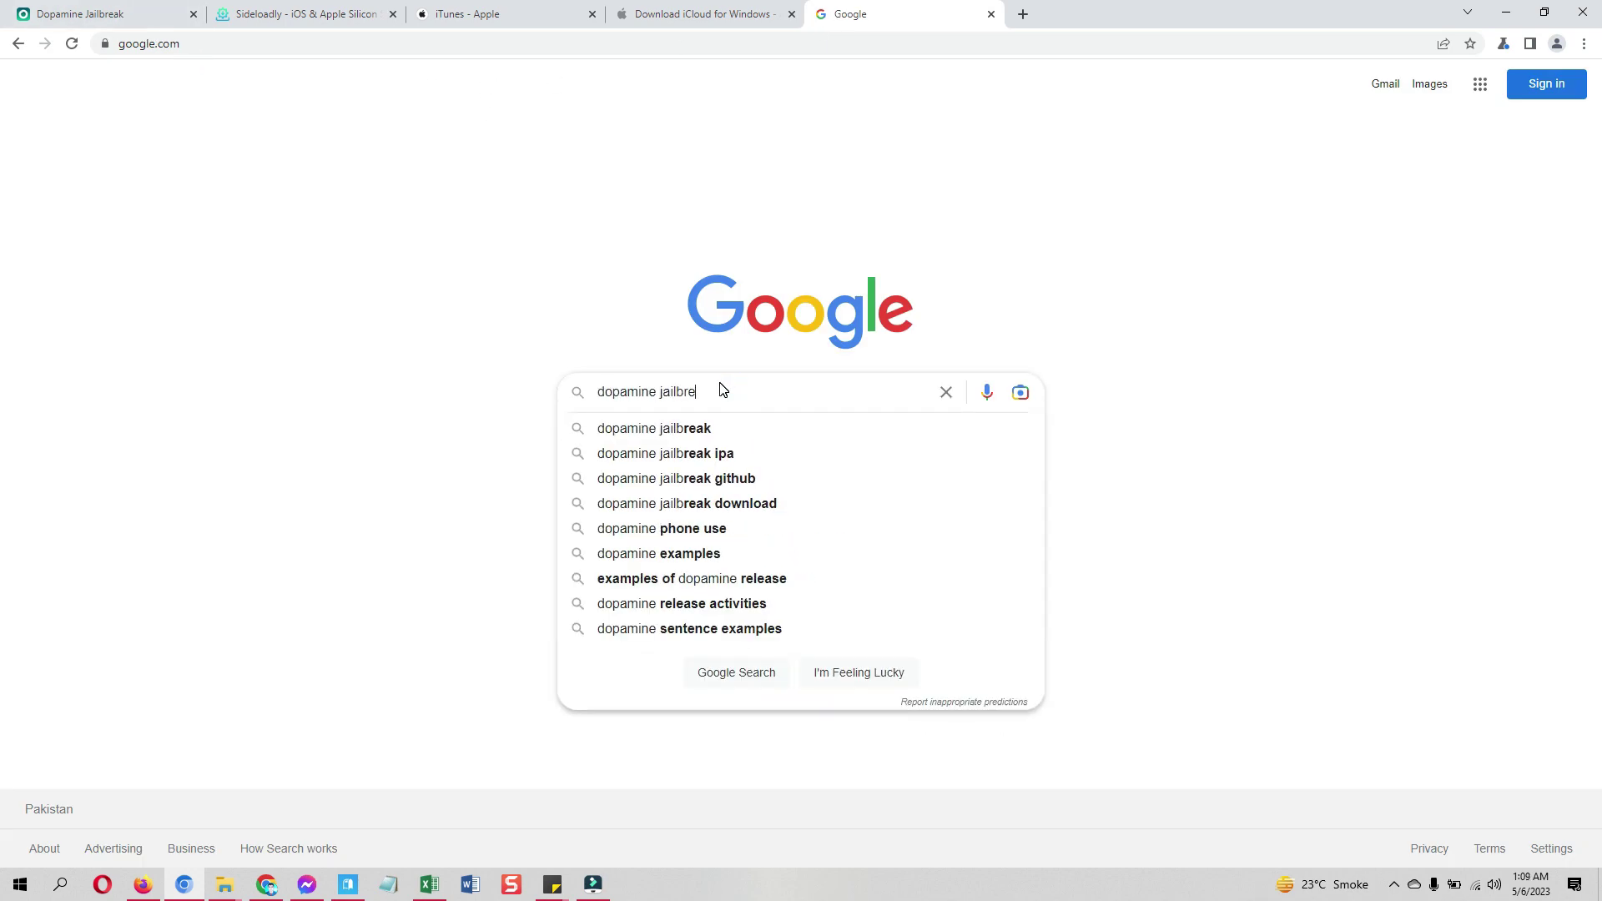
type("ak ipa techacrobat.com")
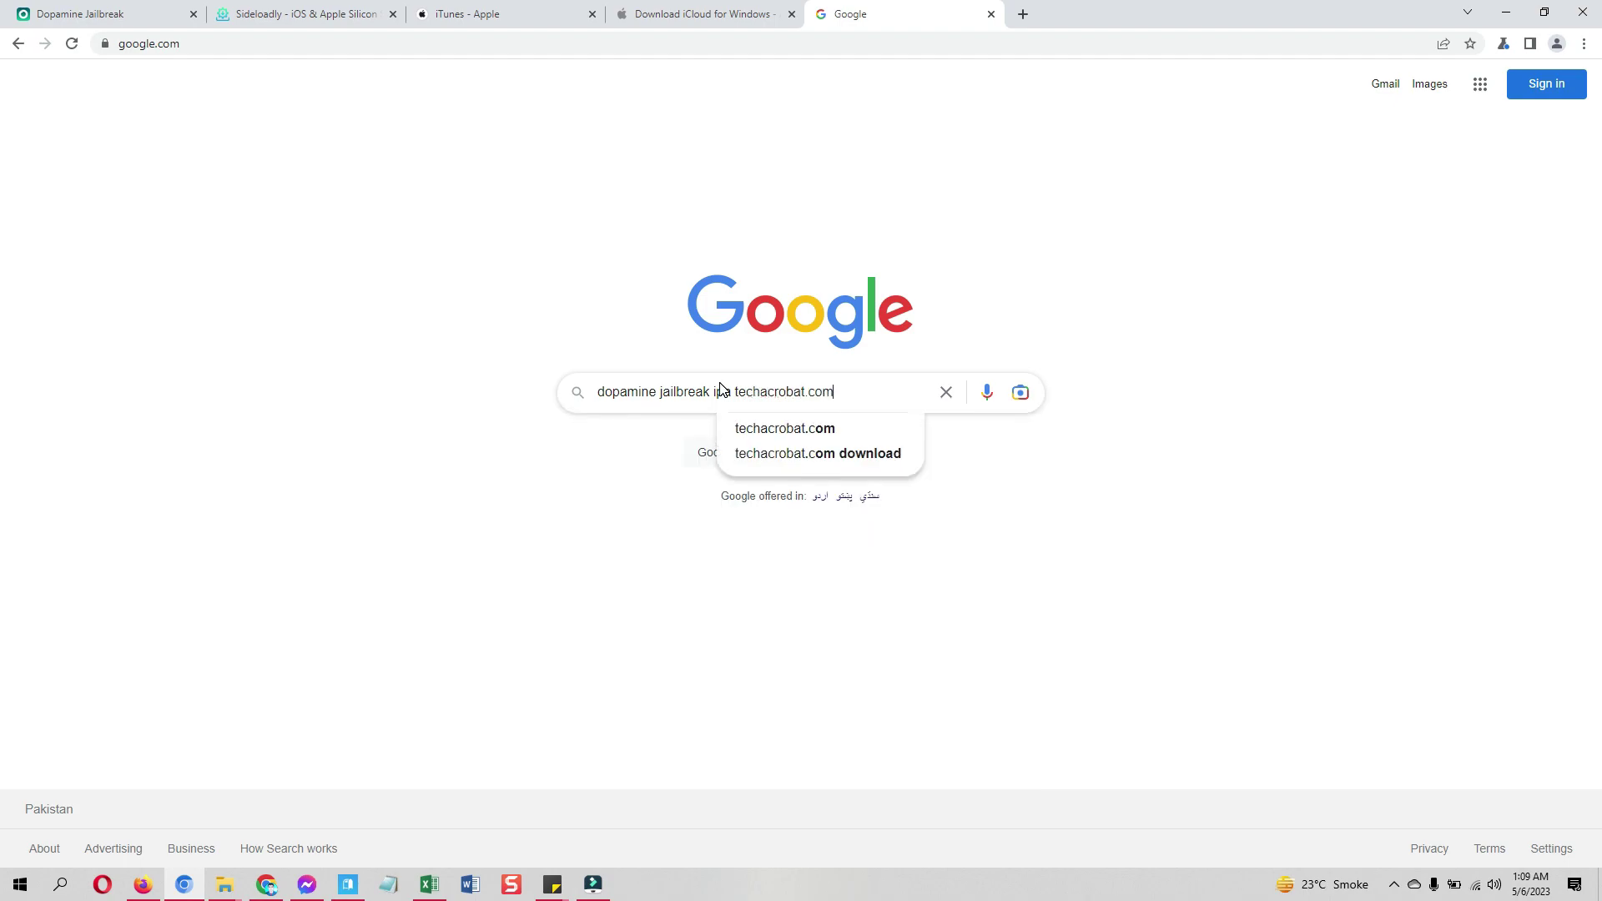
key("Return")
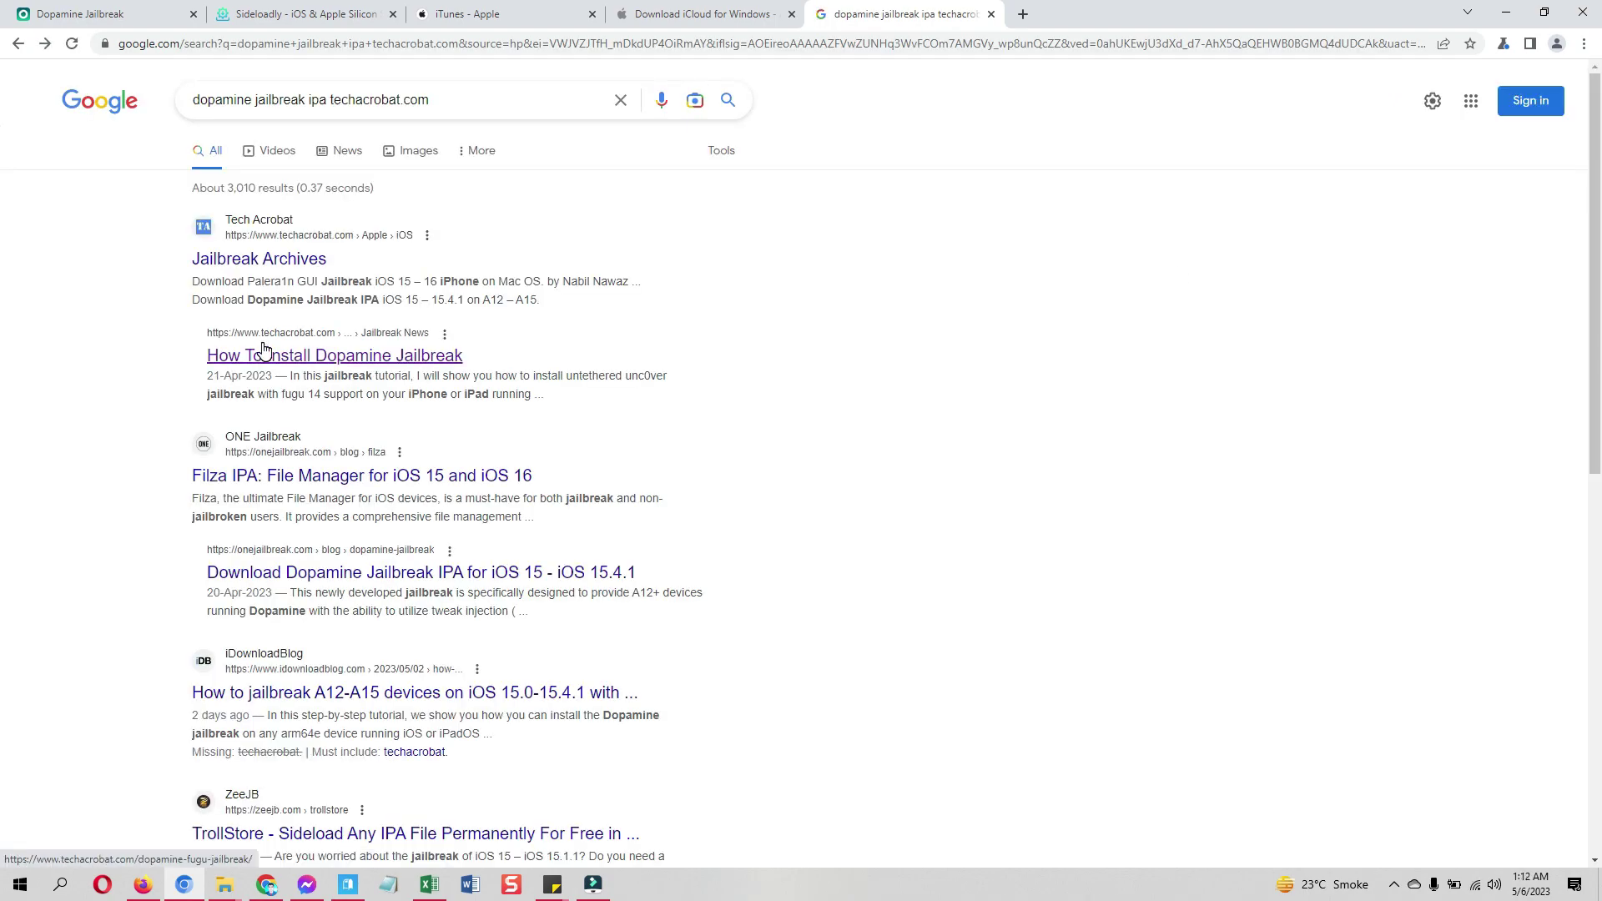
Open the How To Install Dopamine Jailbreak article, scroll through it and close the video ad.
left_click(263, 352)
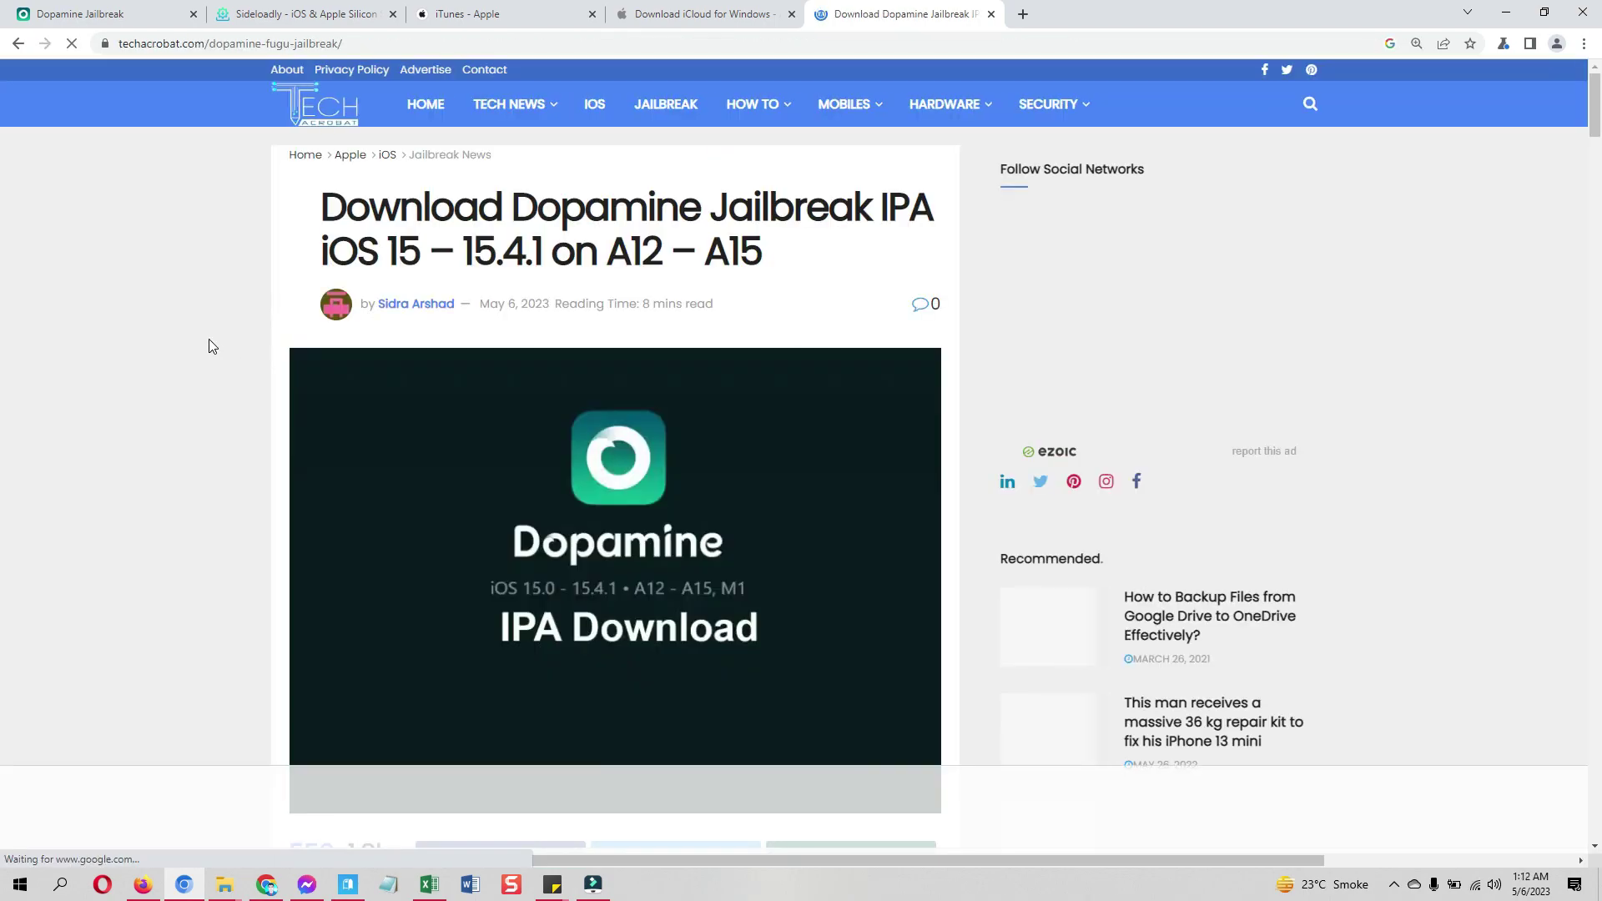
scroll(208, 338, "down", 5)
scroll(210, 341, "down", 20)
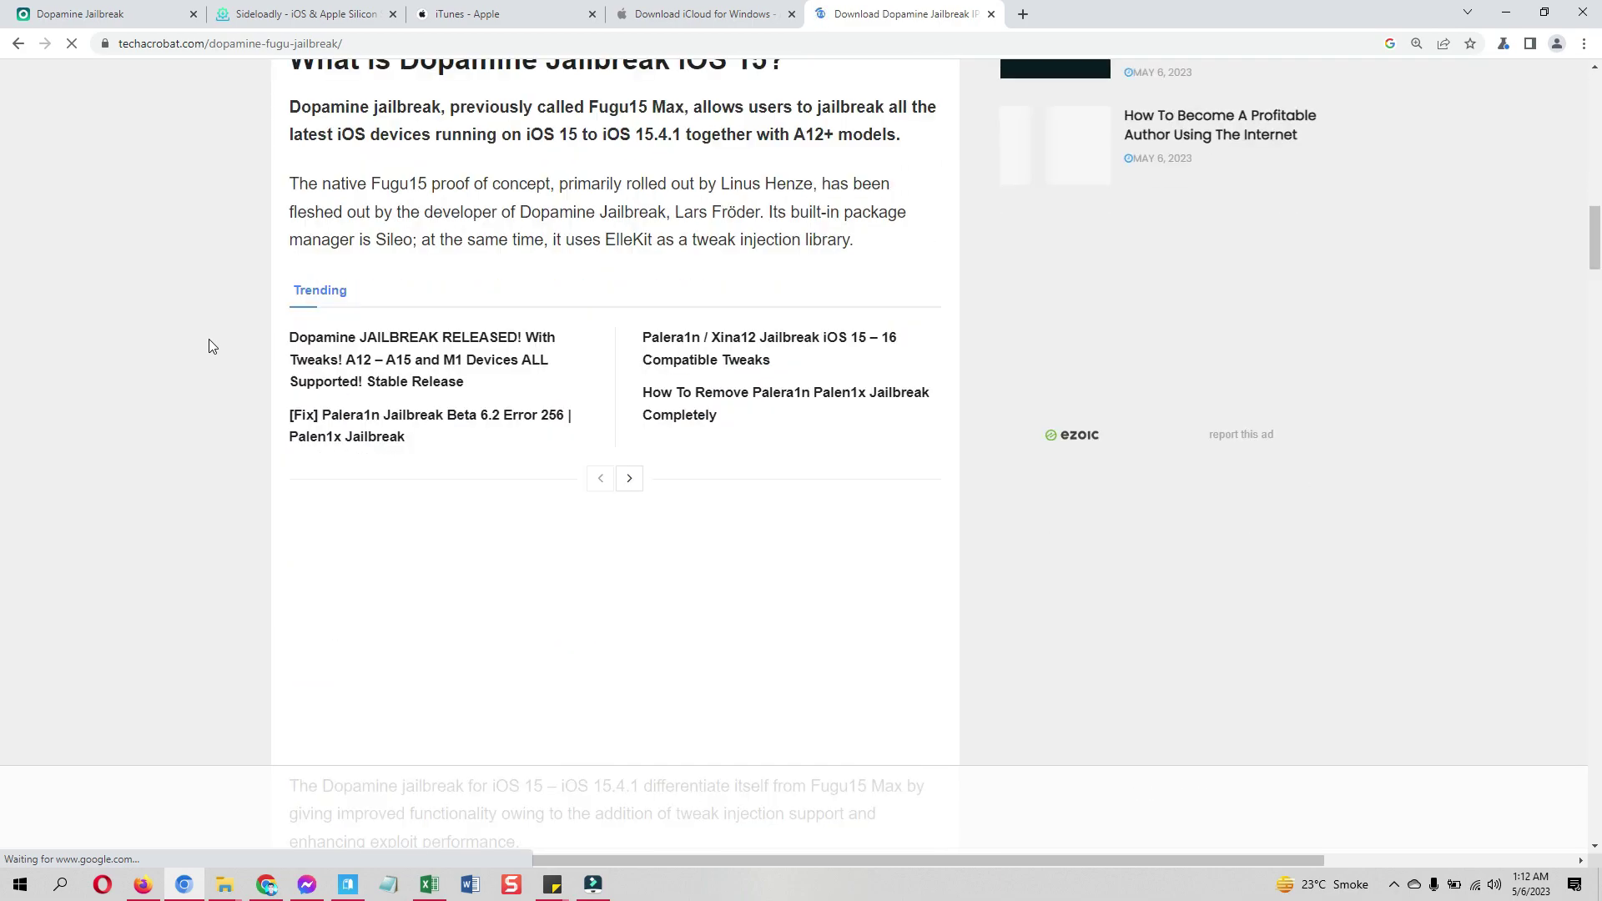
scroll(210, 342, "down", 12)
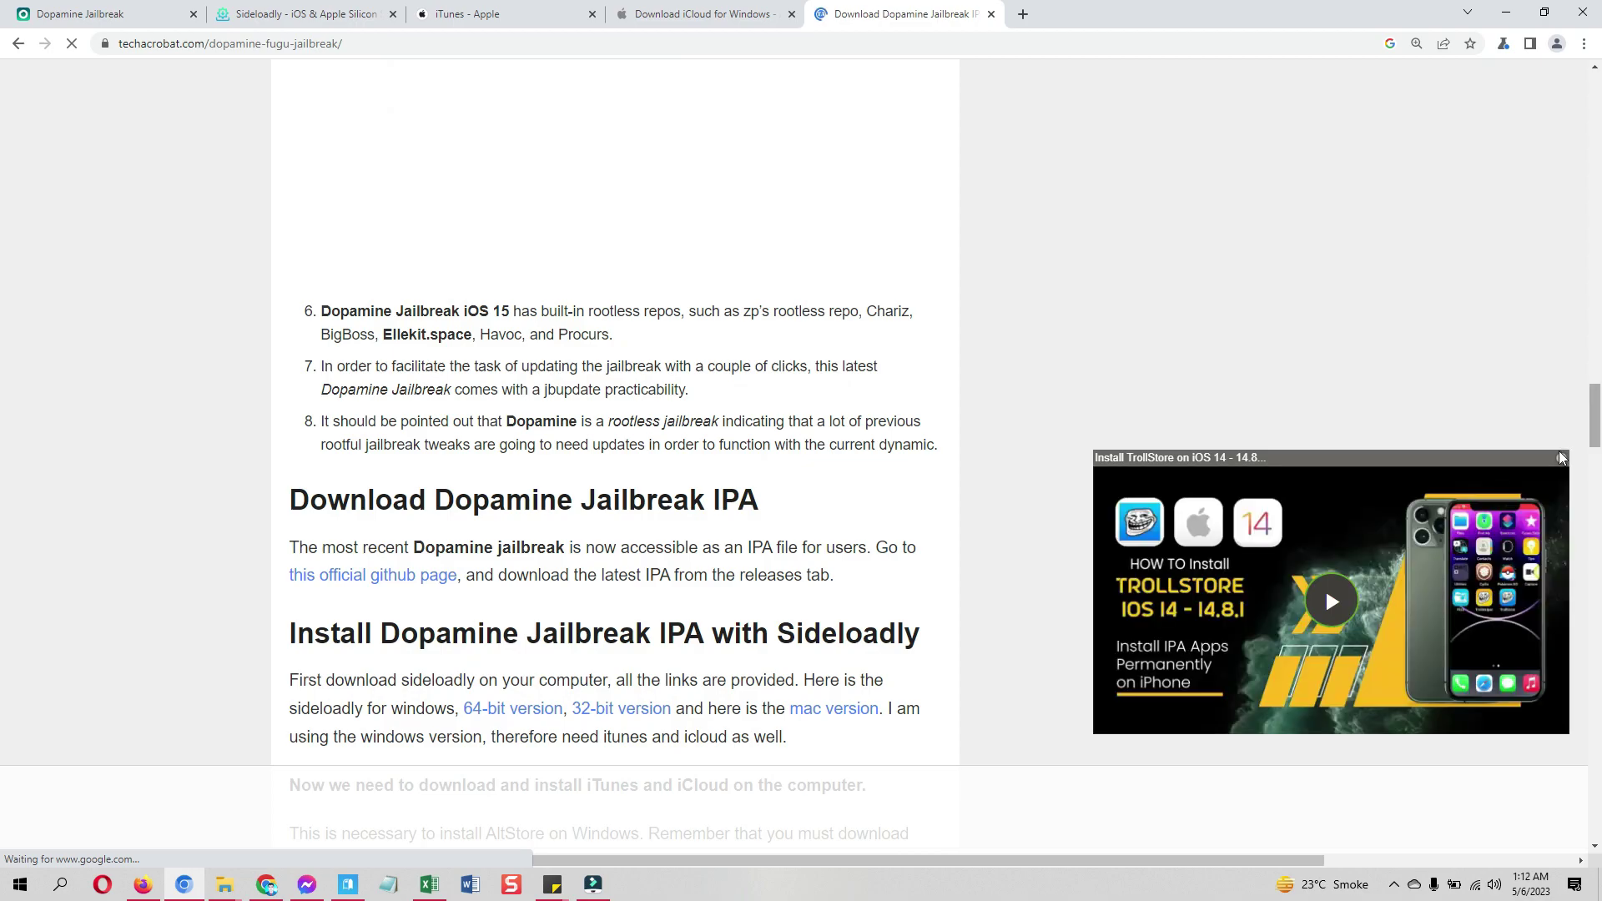
left_click(1560, 460)
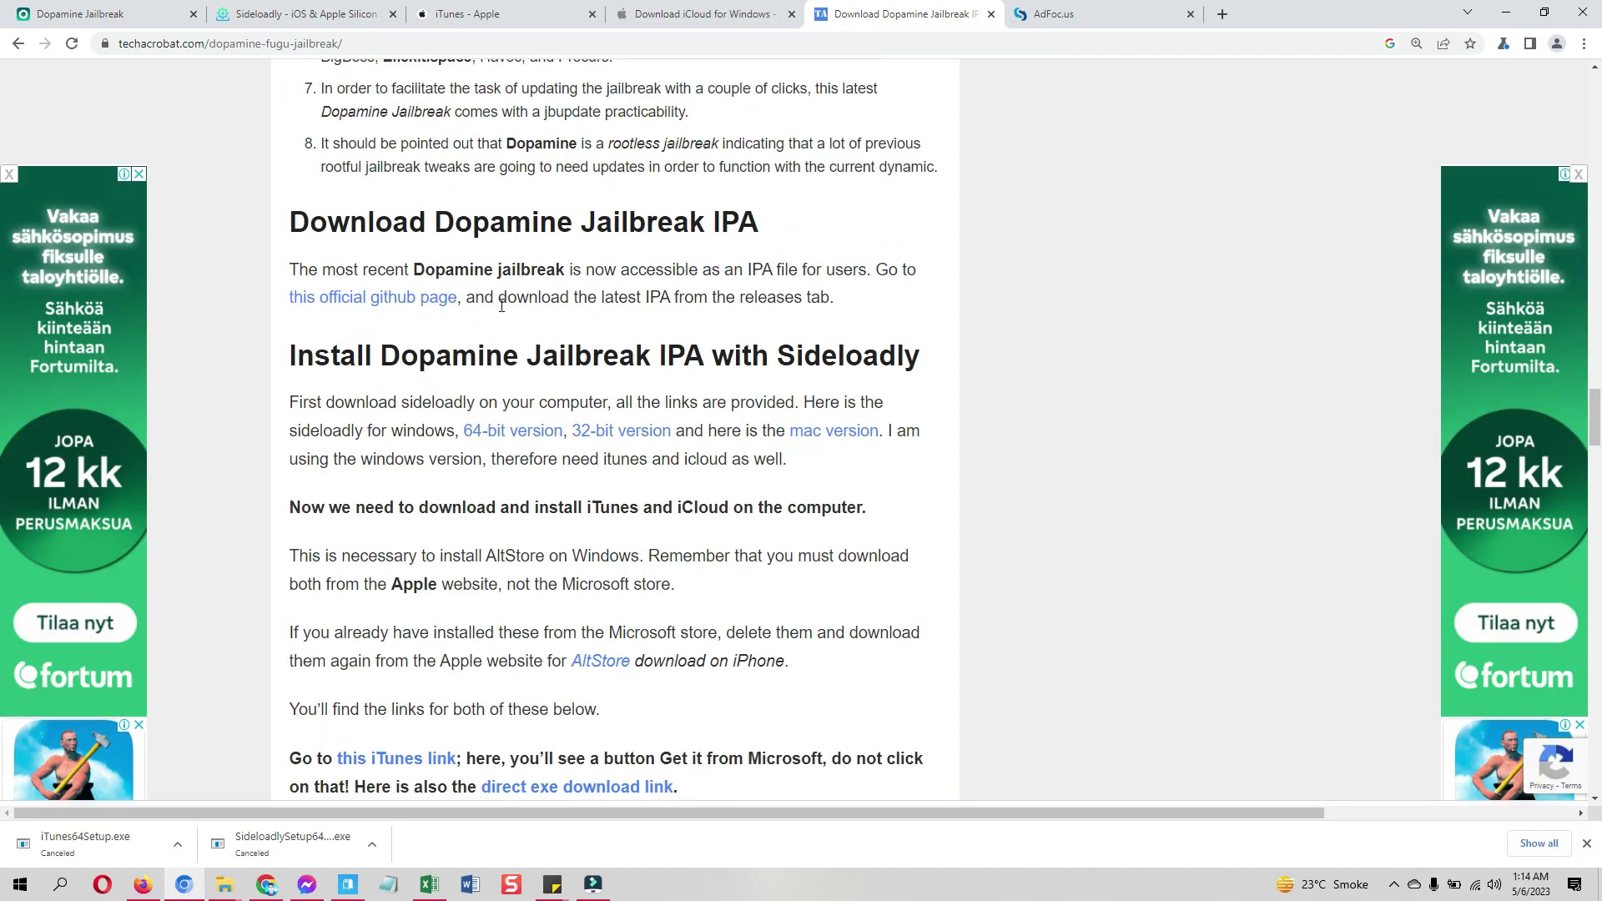
Open the official Dopamine GitHub page, then download the Dopamine .tipa and 64-bit Sideloadly installer.
left_click(367, 298)
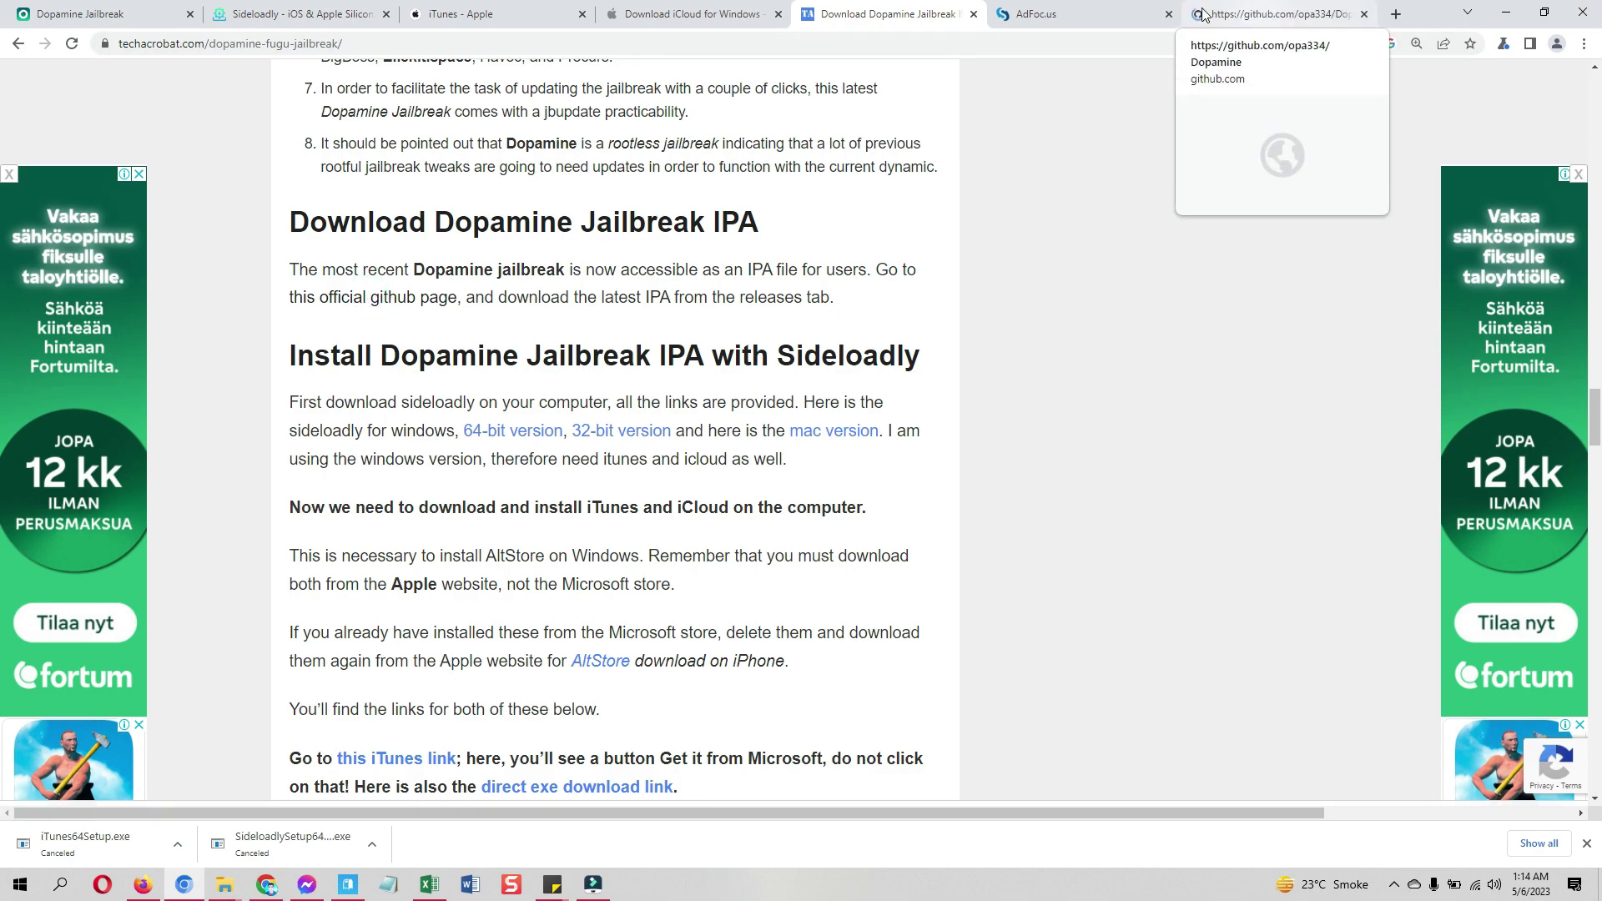
left_click(101, 14)
left_click(315, 43)
left_click(292, 252)
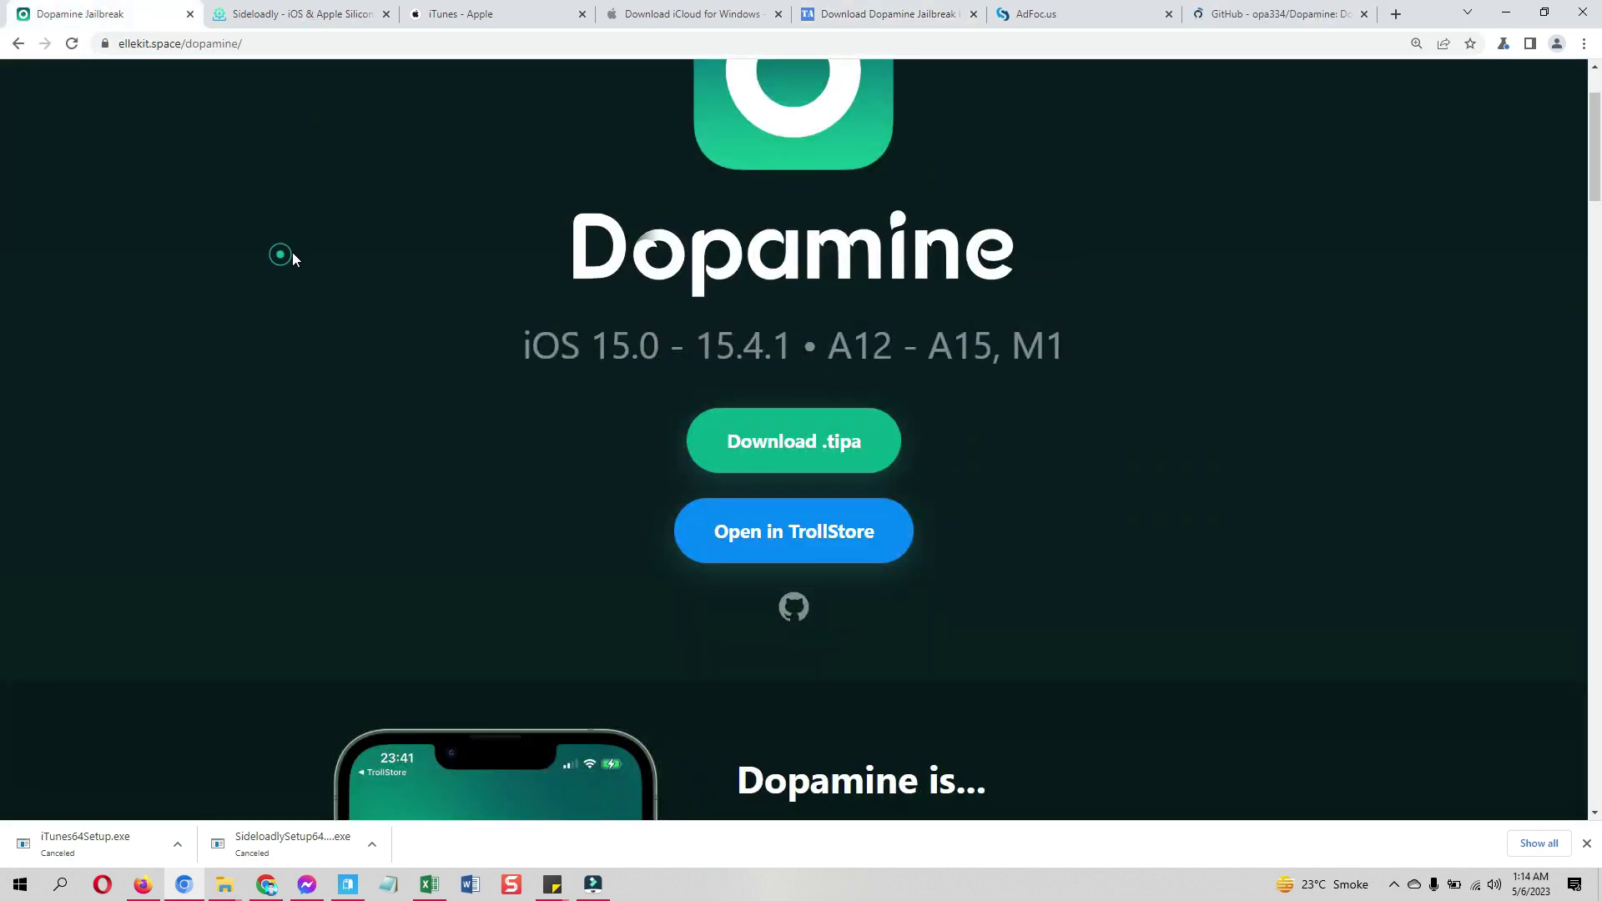
left_click(790, 448)
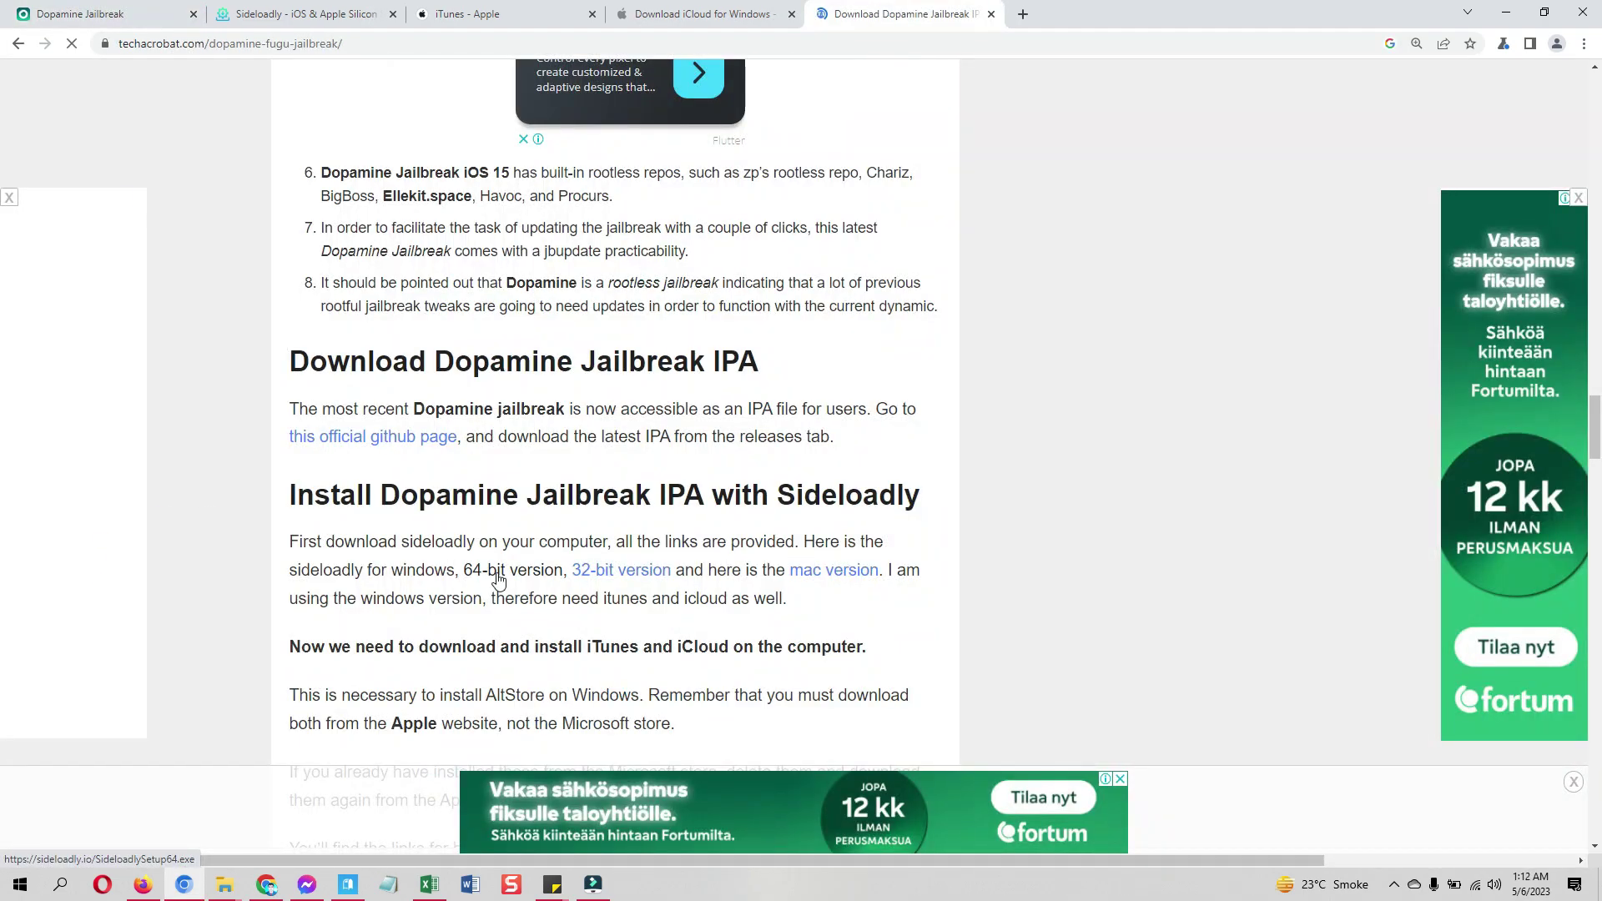
left_click(496, 572)
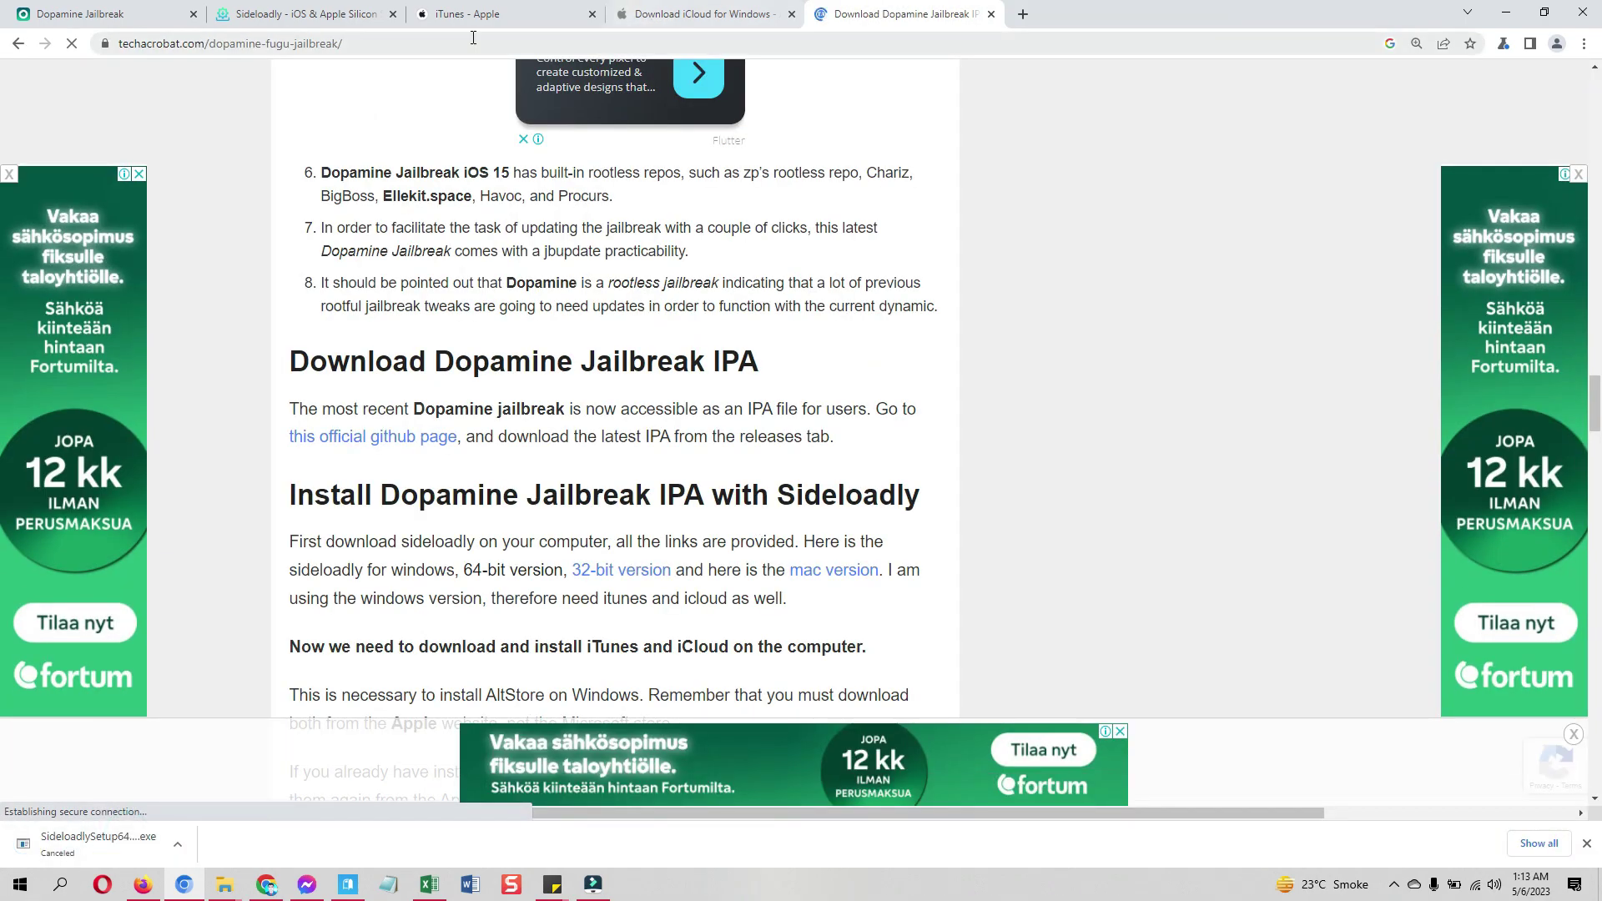
Follow the article's direct iTunes exe download link and skip past the AdFoc.us page.
scroll(461, 433, "down", 3)
scroll(609, 373, "down", 2)
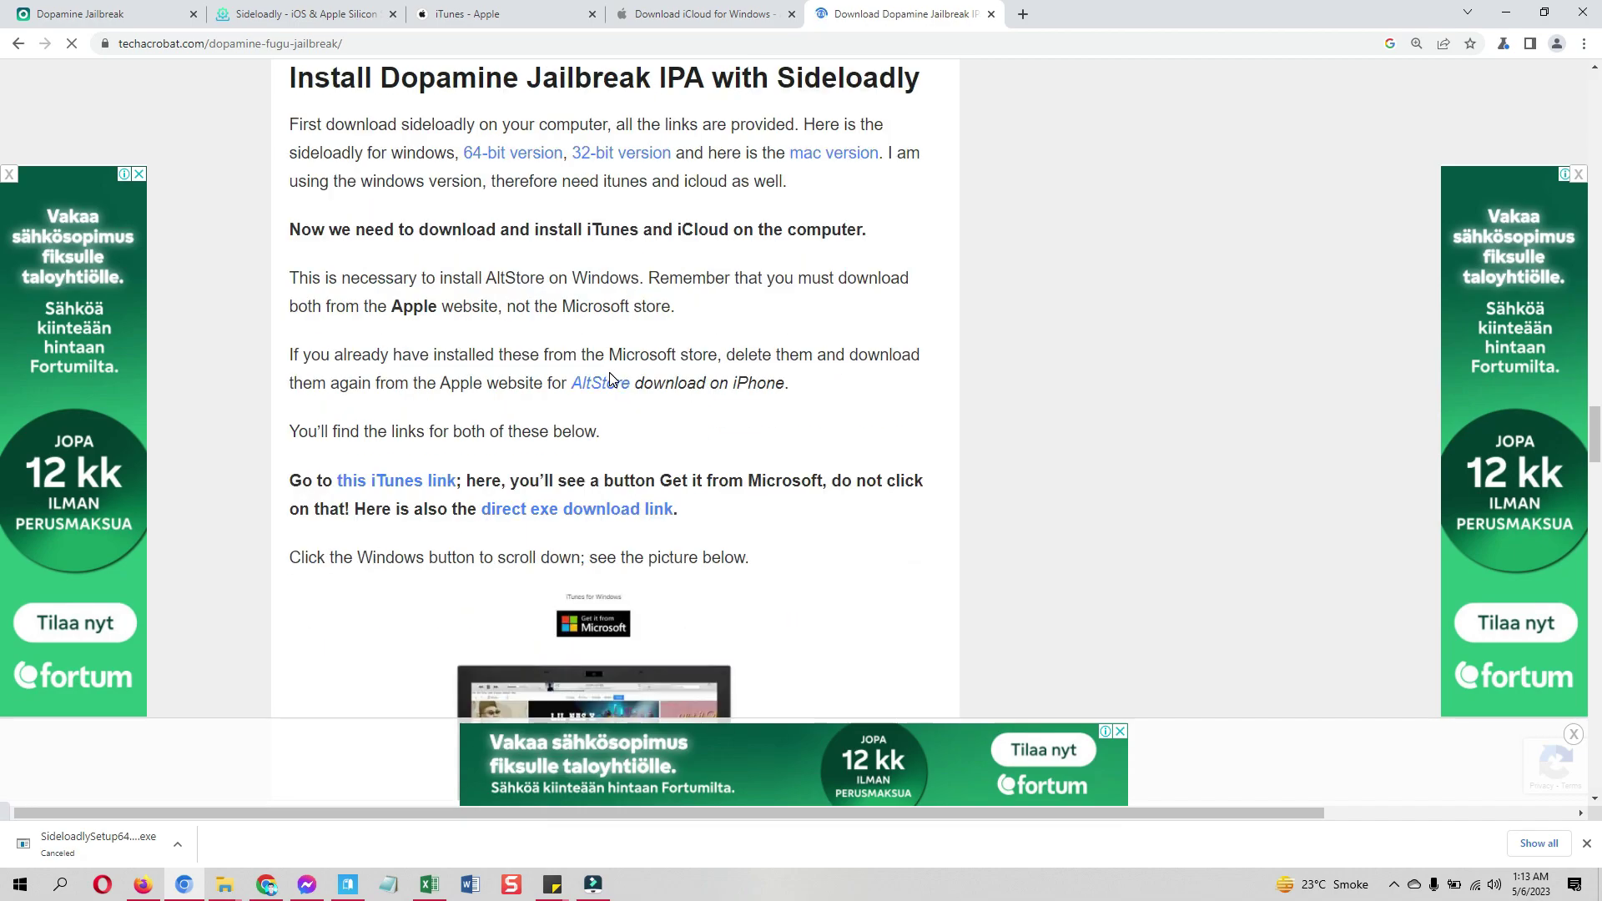
scroll(610, 374, "down", 5)
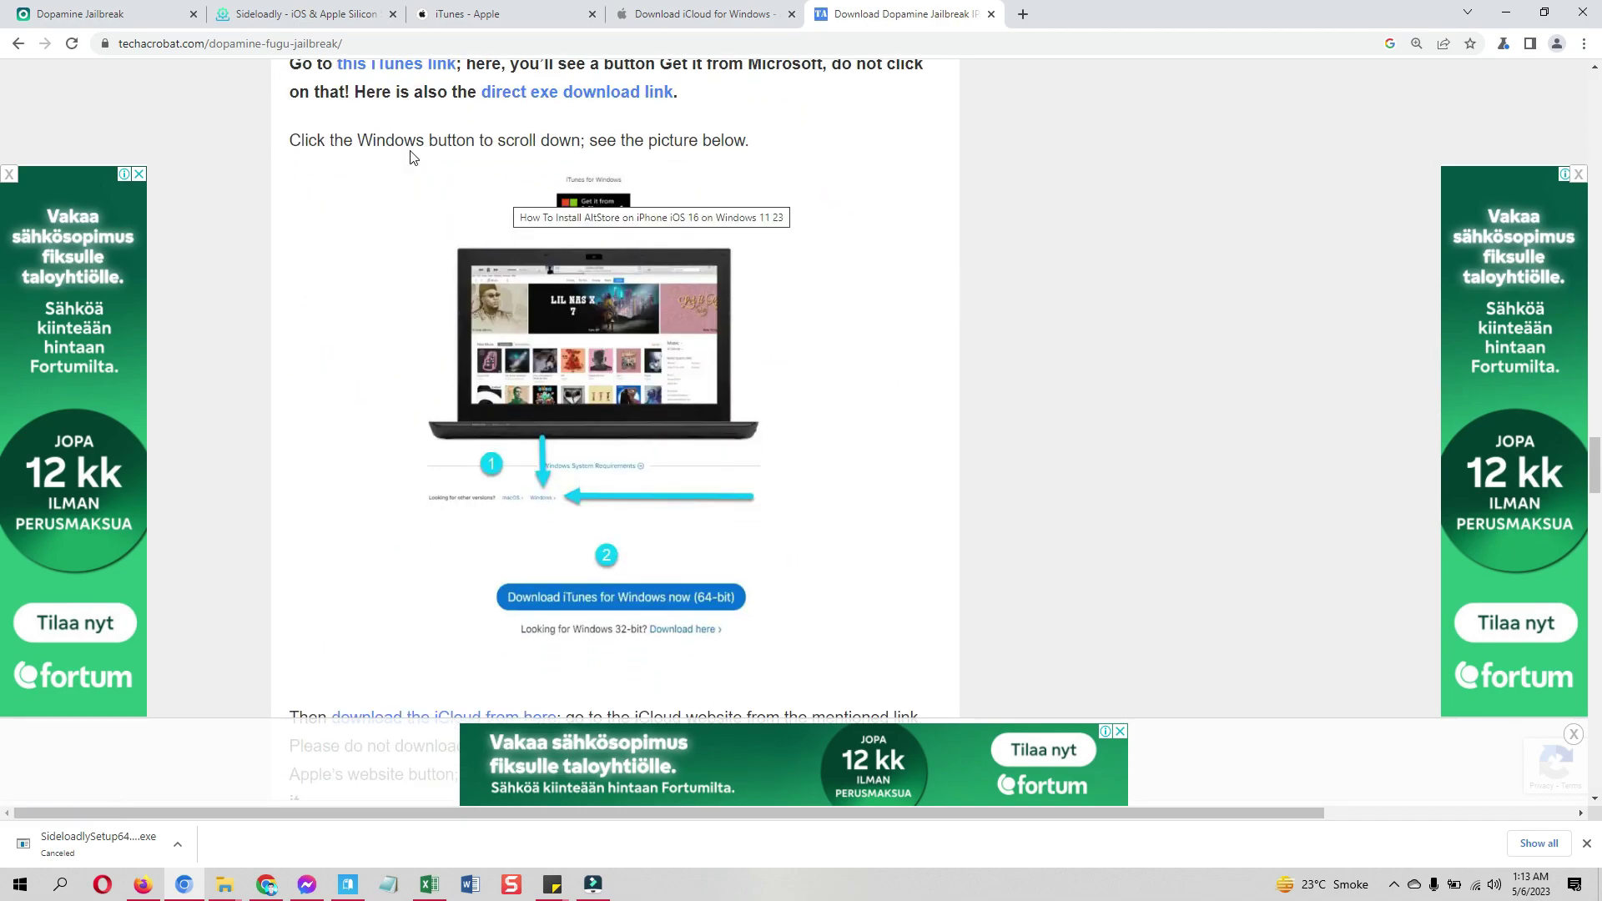
scroll(433, 172, "up", 2)
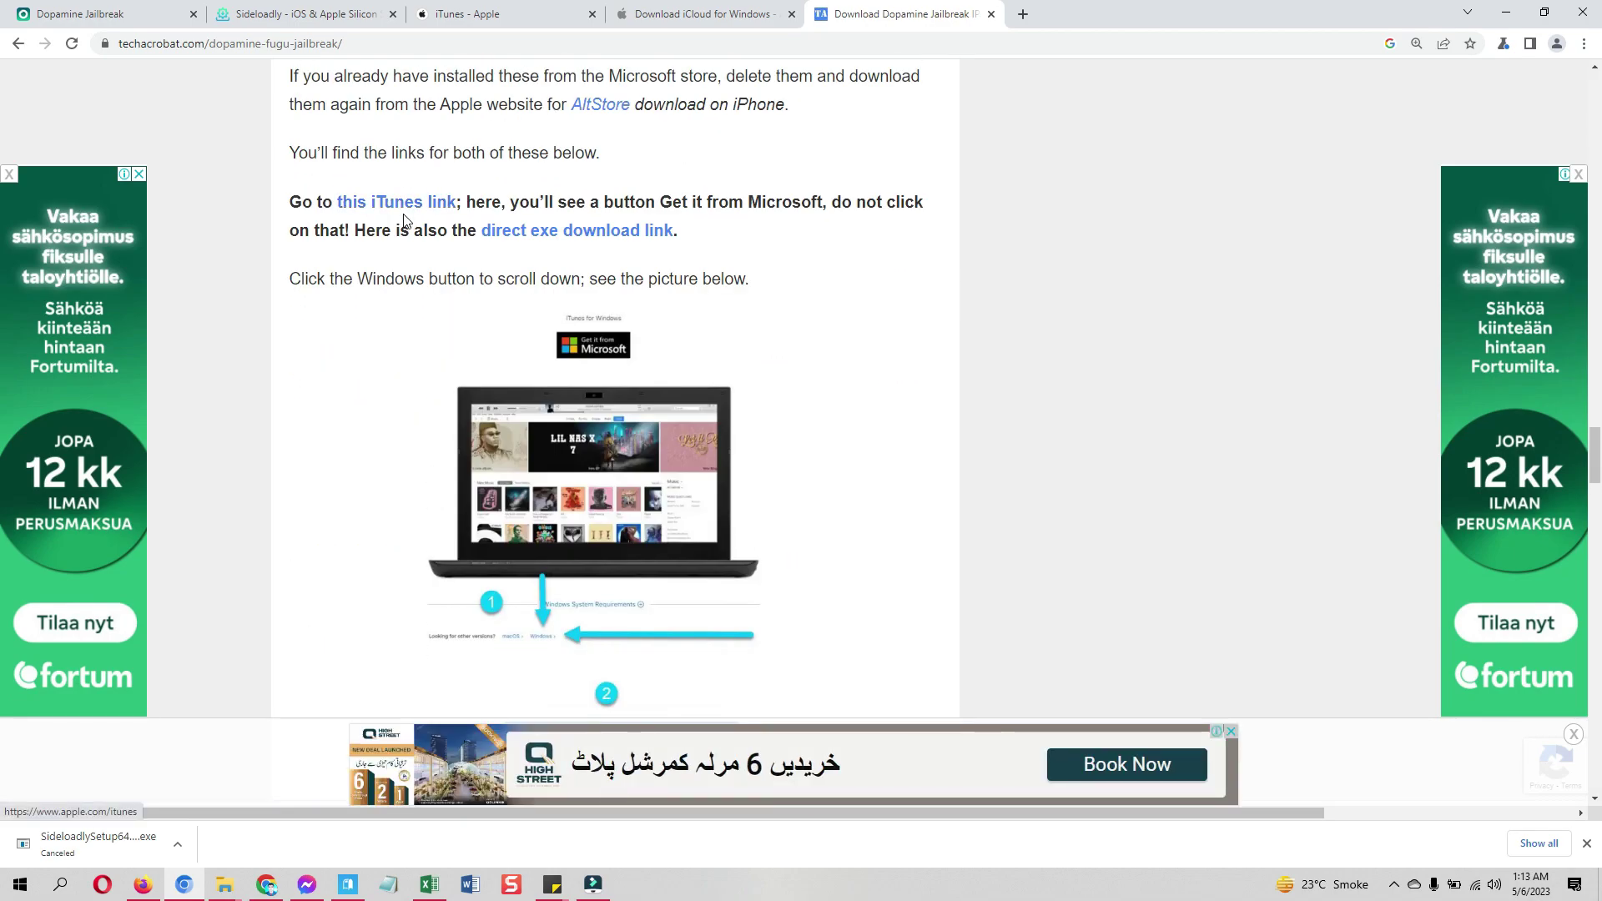
left_click(569, 231)
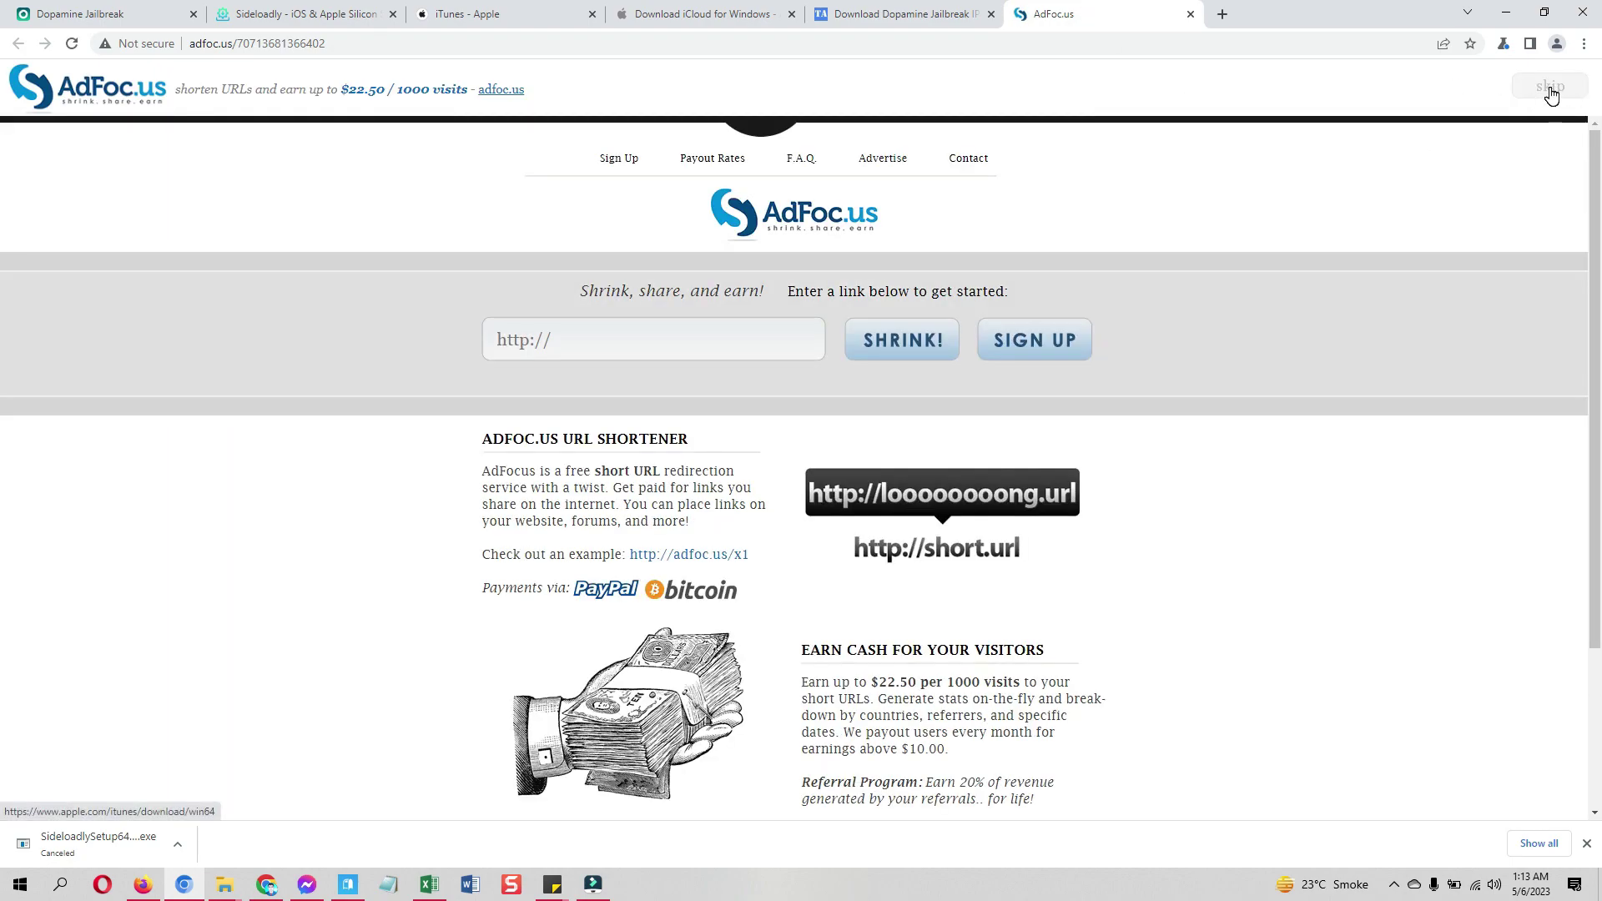
left_click(1550, 86)
Cancel the iTunes64Setup.exe download and return to the Dopamine jailbreak article.
left_click(177, 845)
left_click(133, 822)
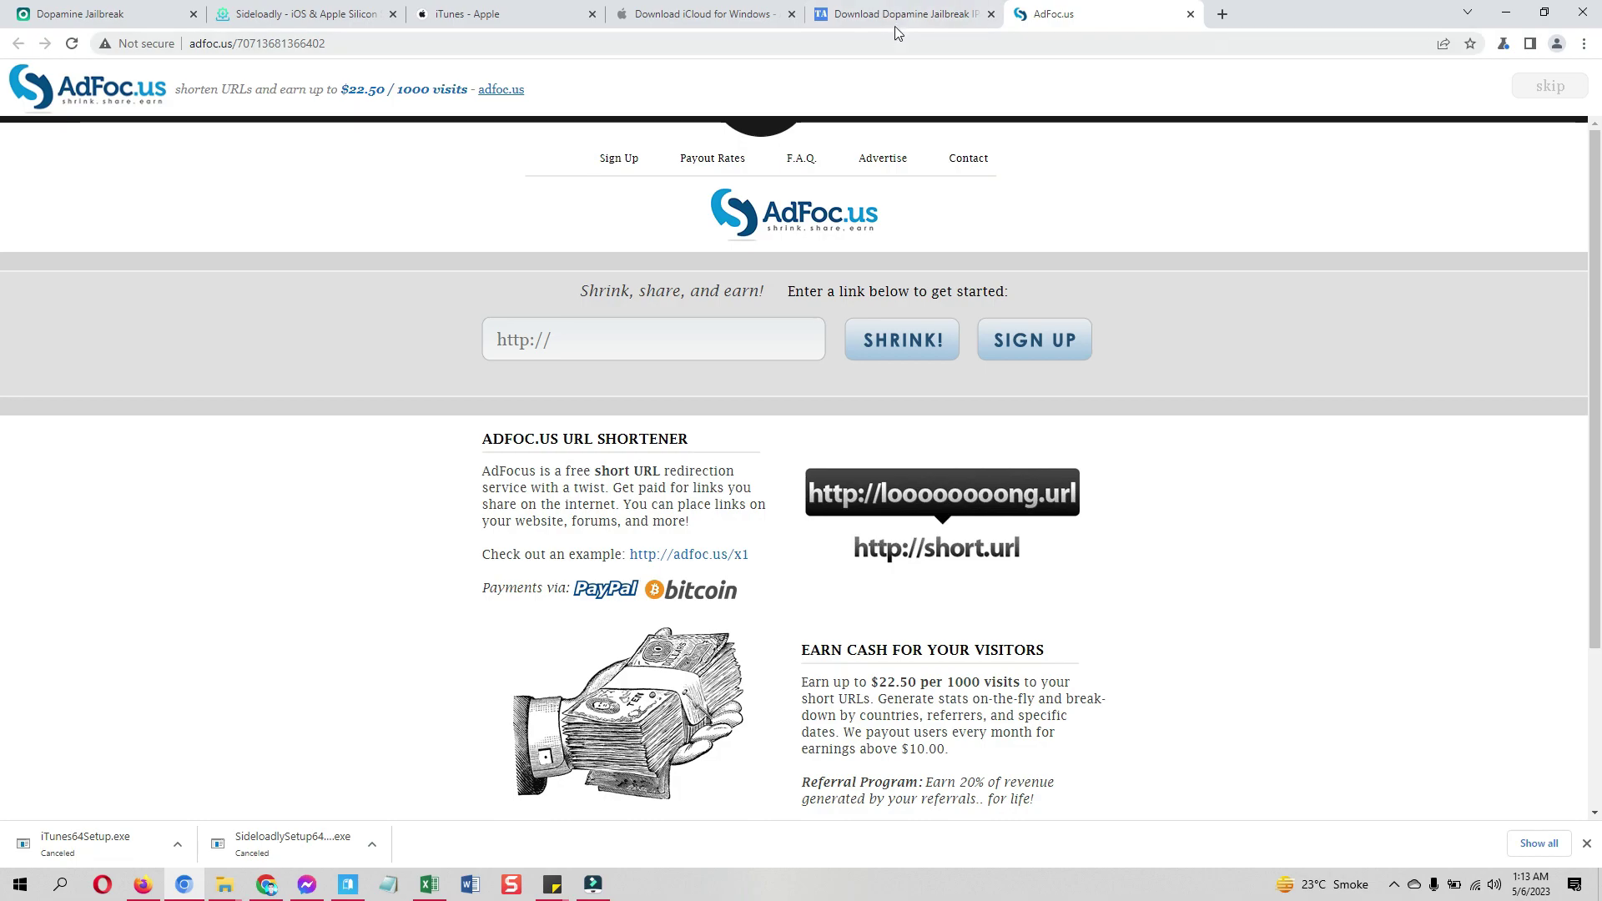
left_click(897, 15)
scroll(767, 259, "down", 4)
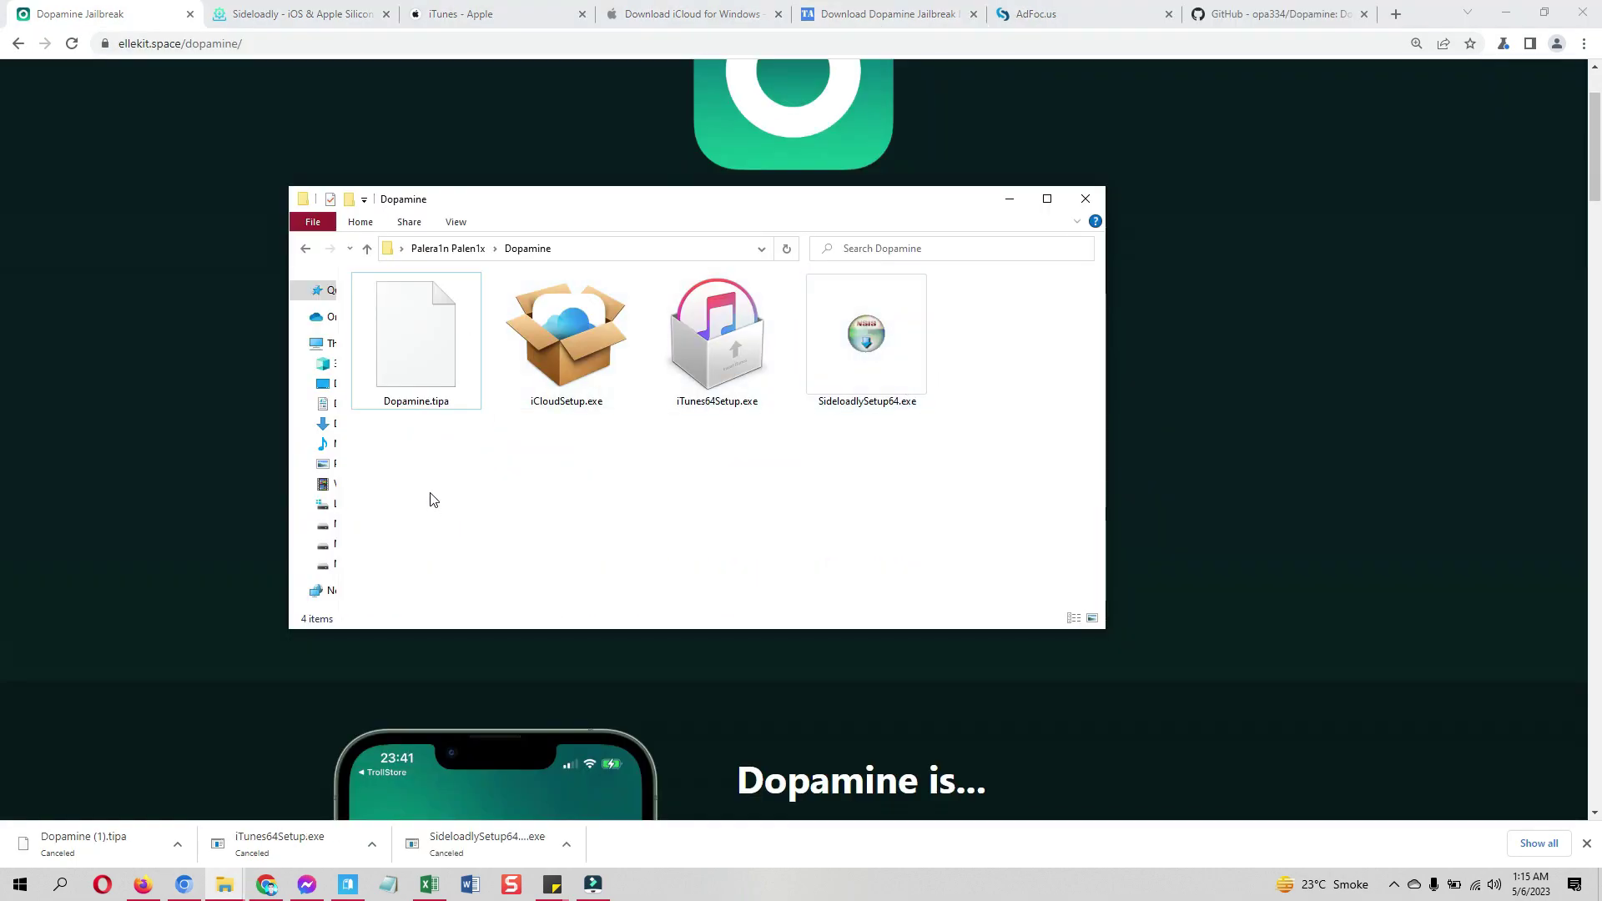
Select and deselect the iCloud, iTunes and other installers in the Dopamine folder.
left_click_drag(433, 499, 1005, 340)
left_click(1005, 340)
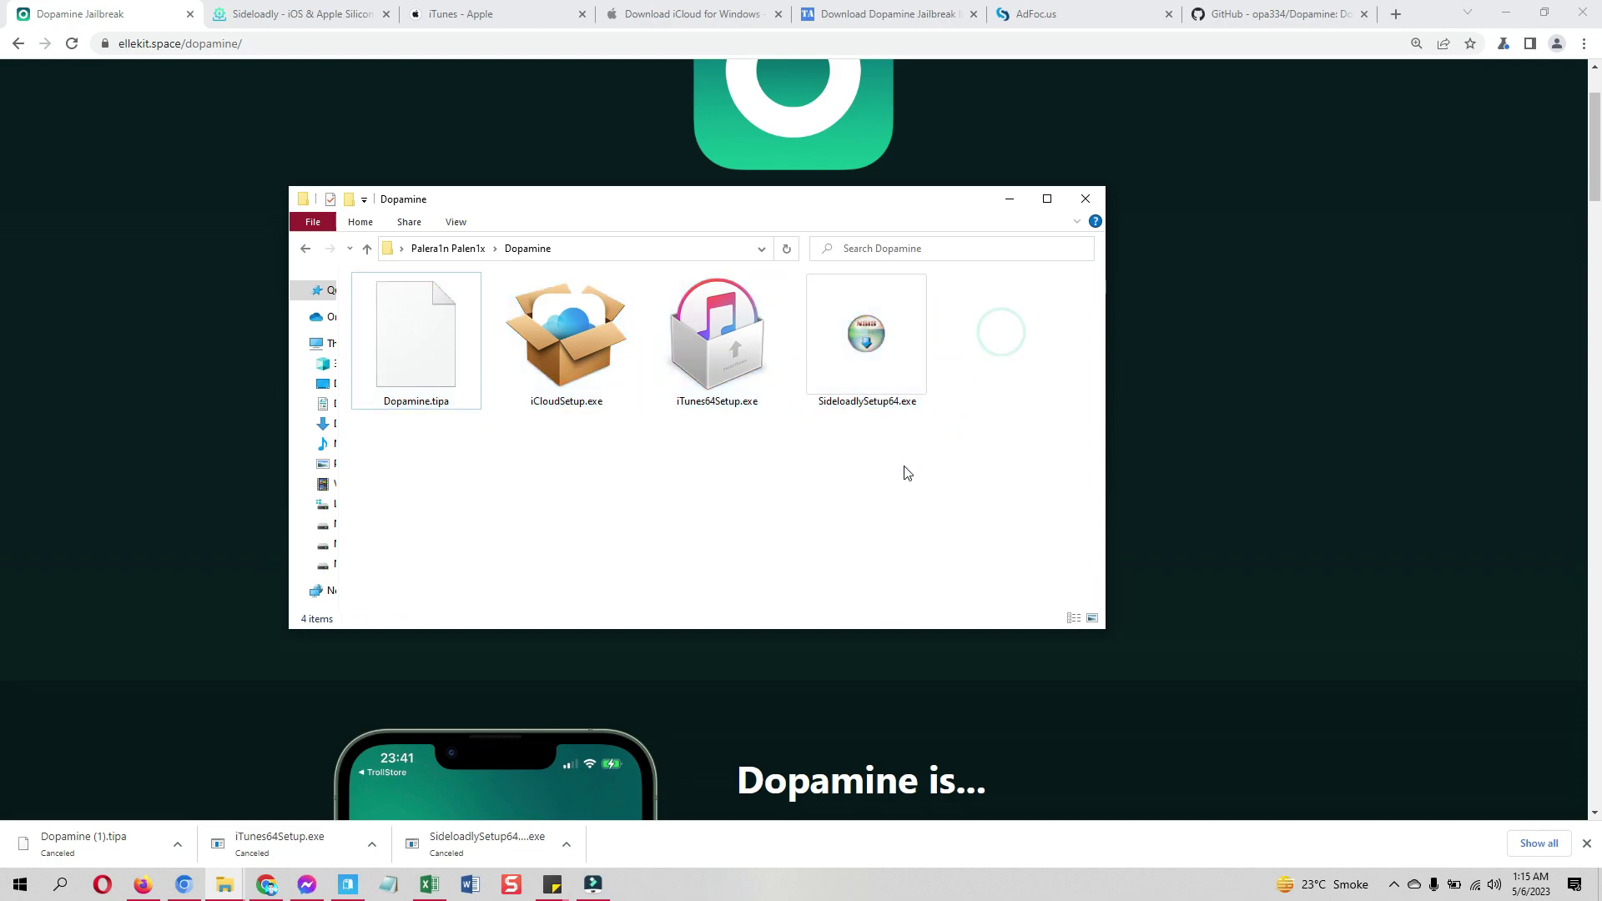
left_click(546, 370)
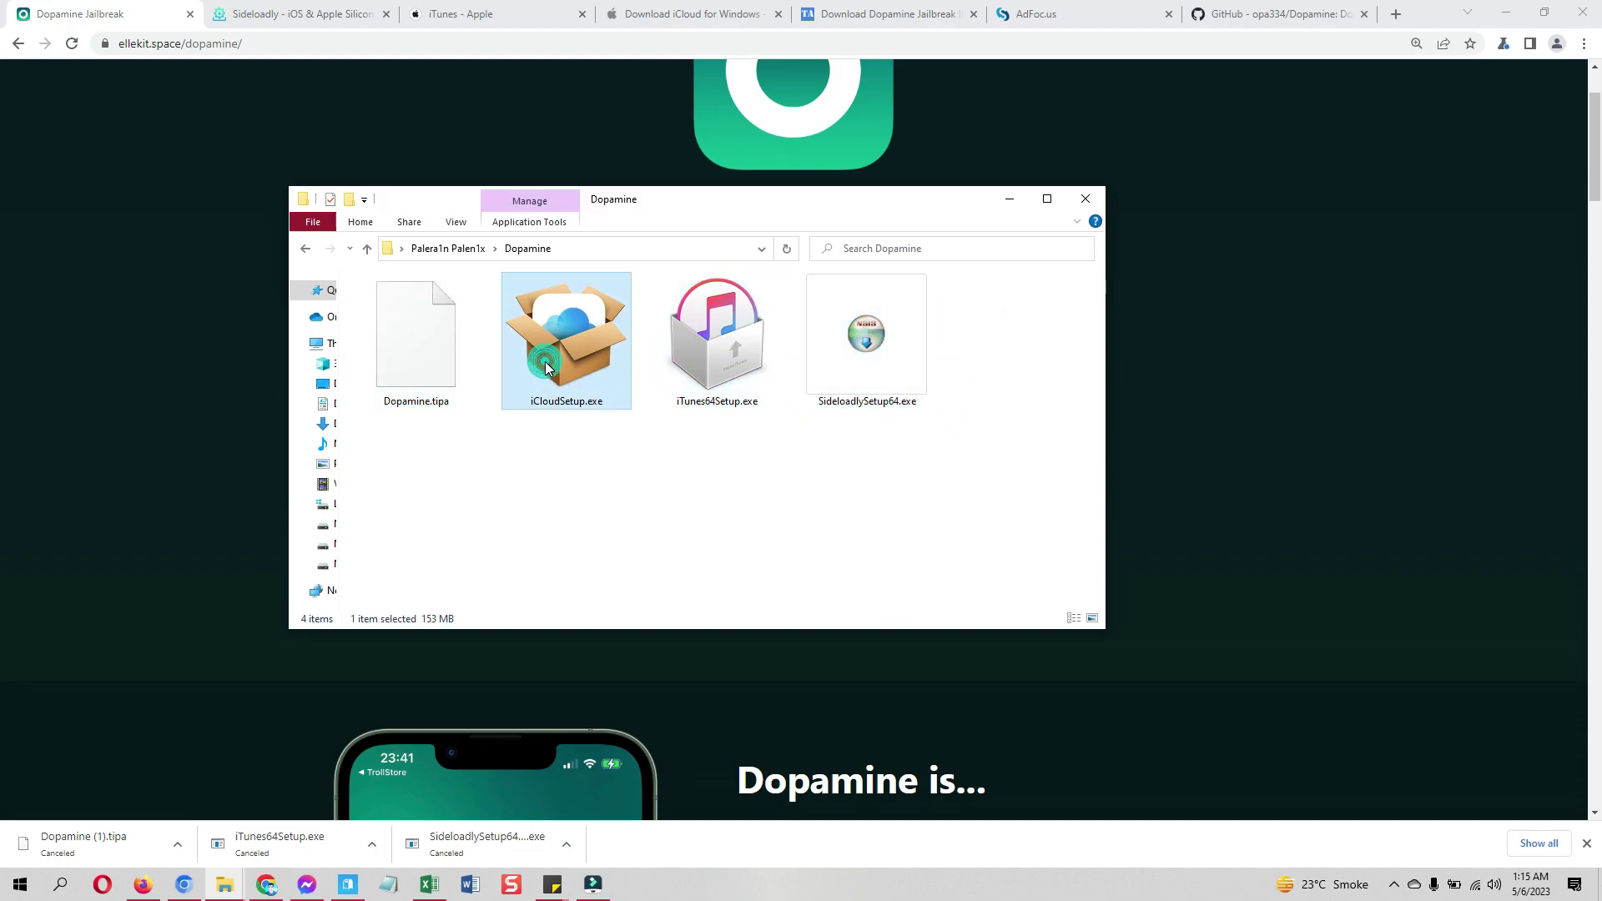
left_click(732, 336)
left_click_drag(586, 460, 784, 327)
left_click(689, 492)
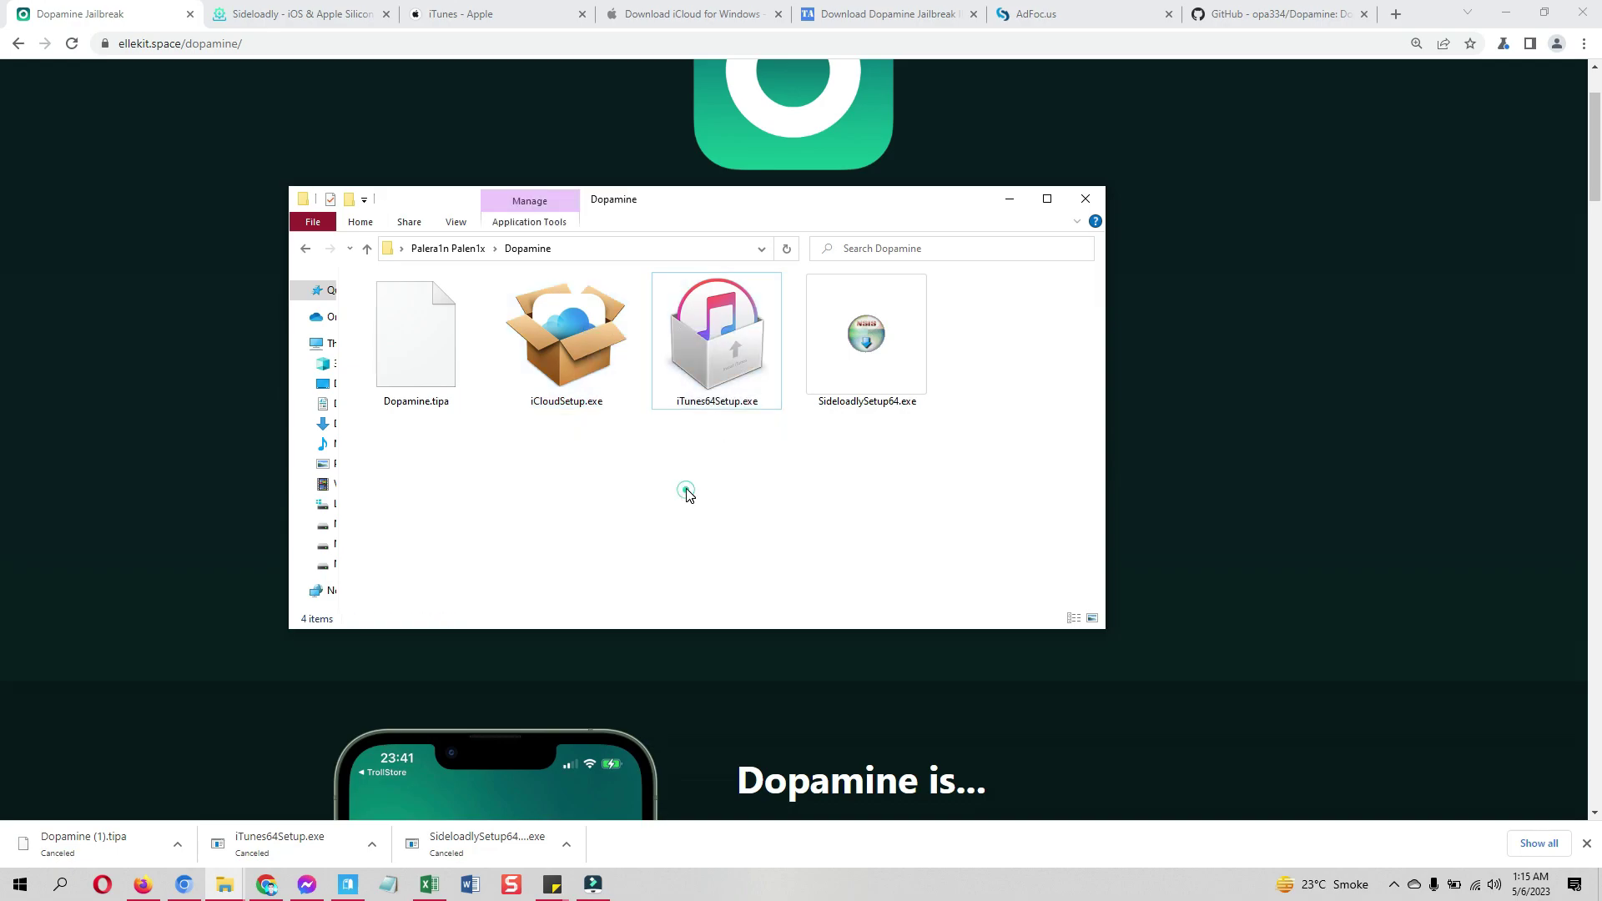
Open and dismiss the Start power options, then select and deselect SideloadlySetup64.exe.
left_click(12, 883)
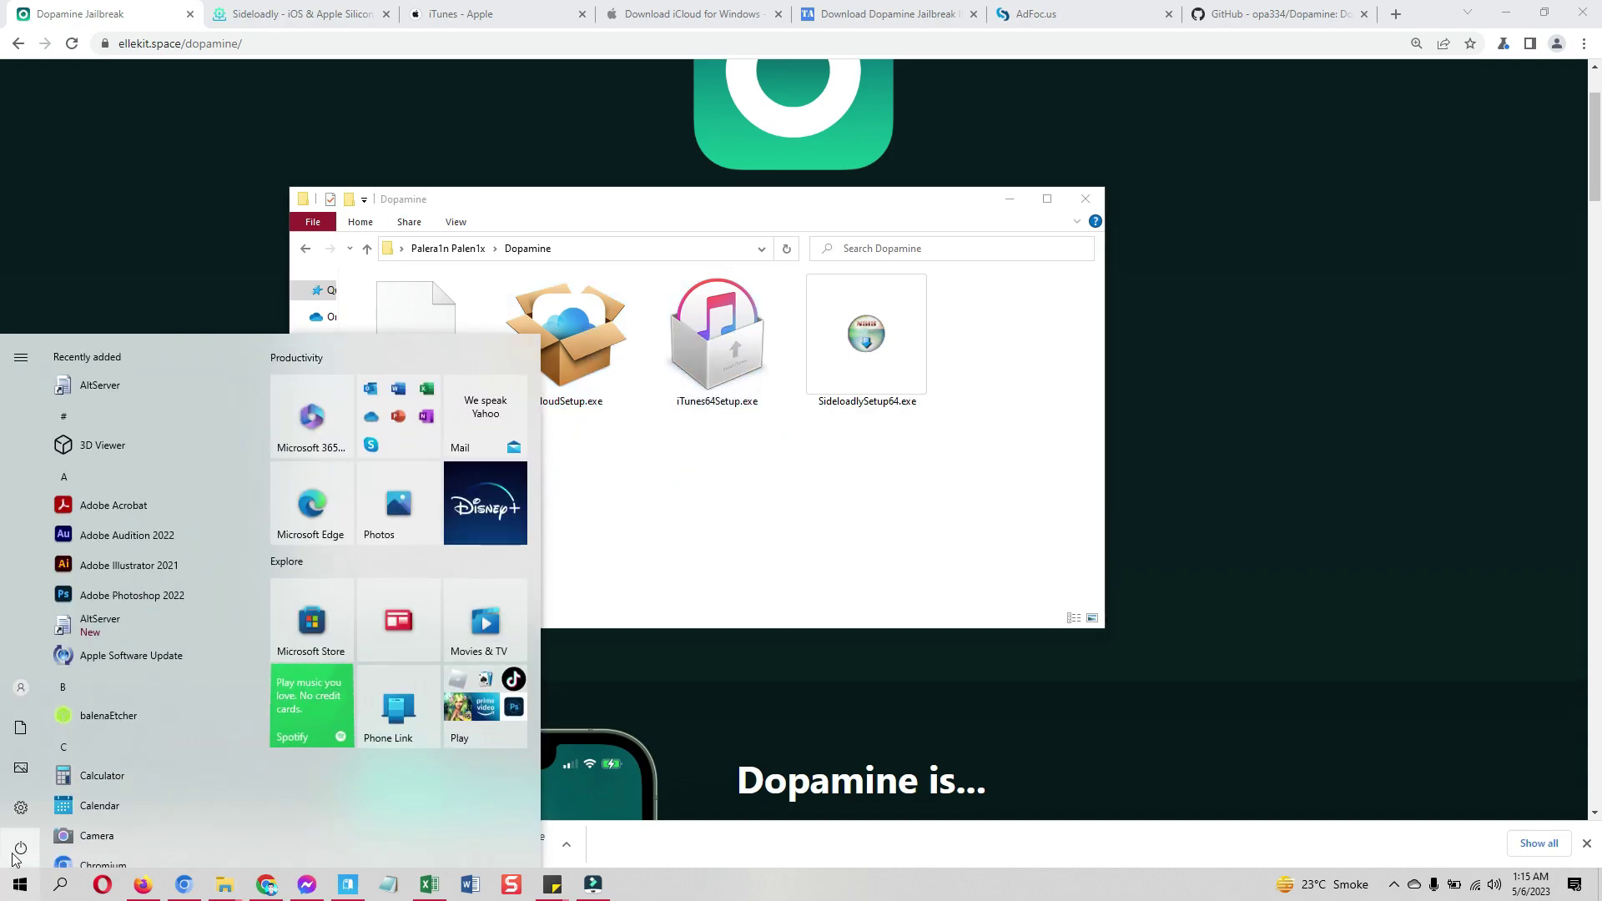
left_click(21, 848)
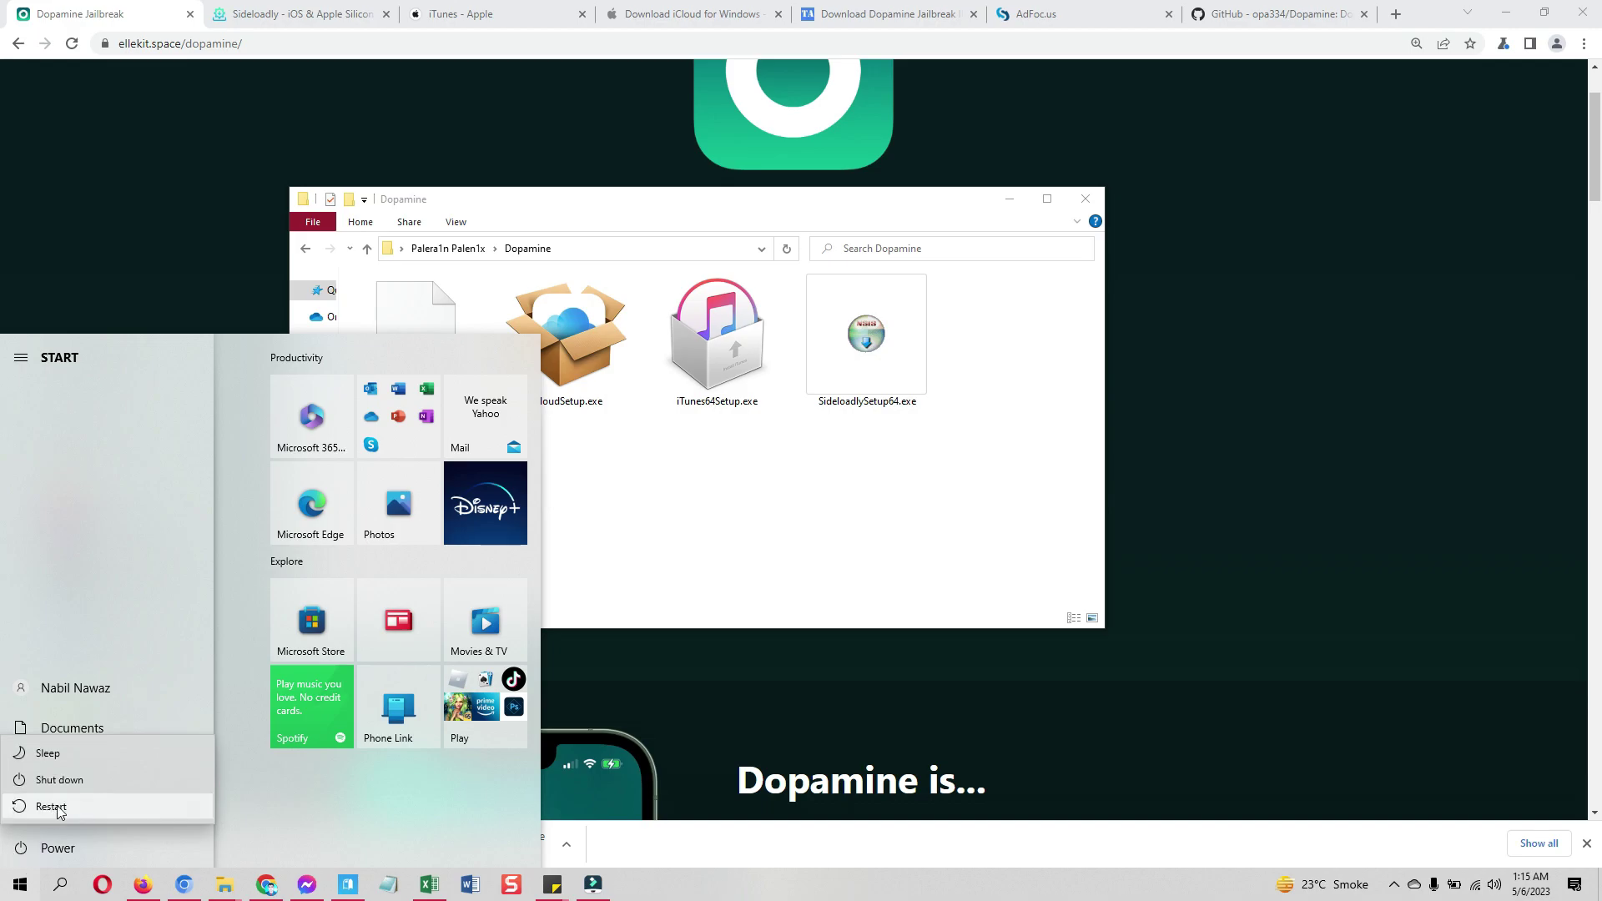
left_click(891, 447)
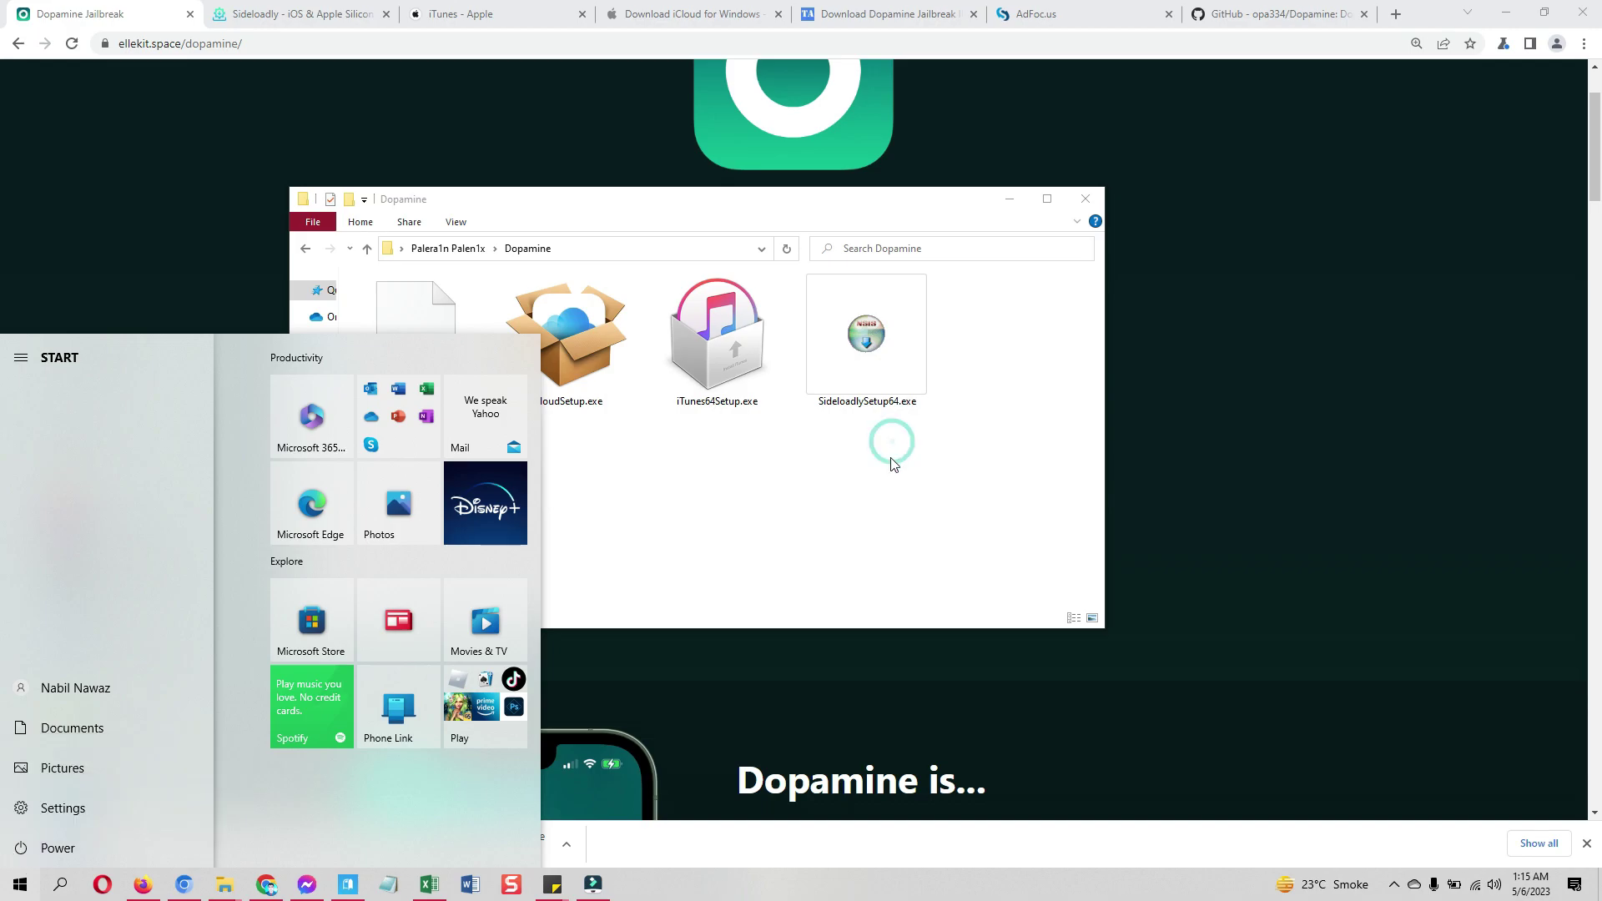
left_click(877, 538)
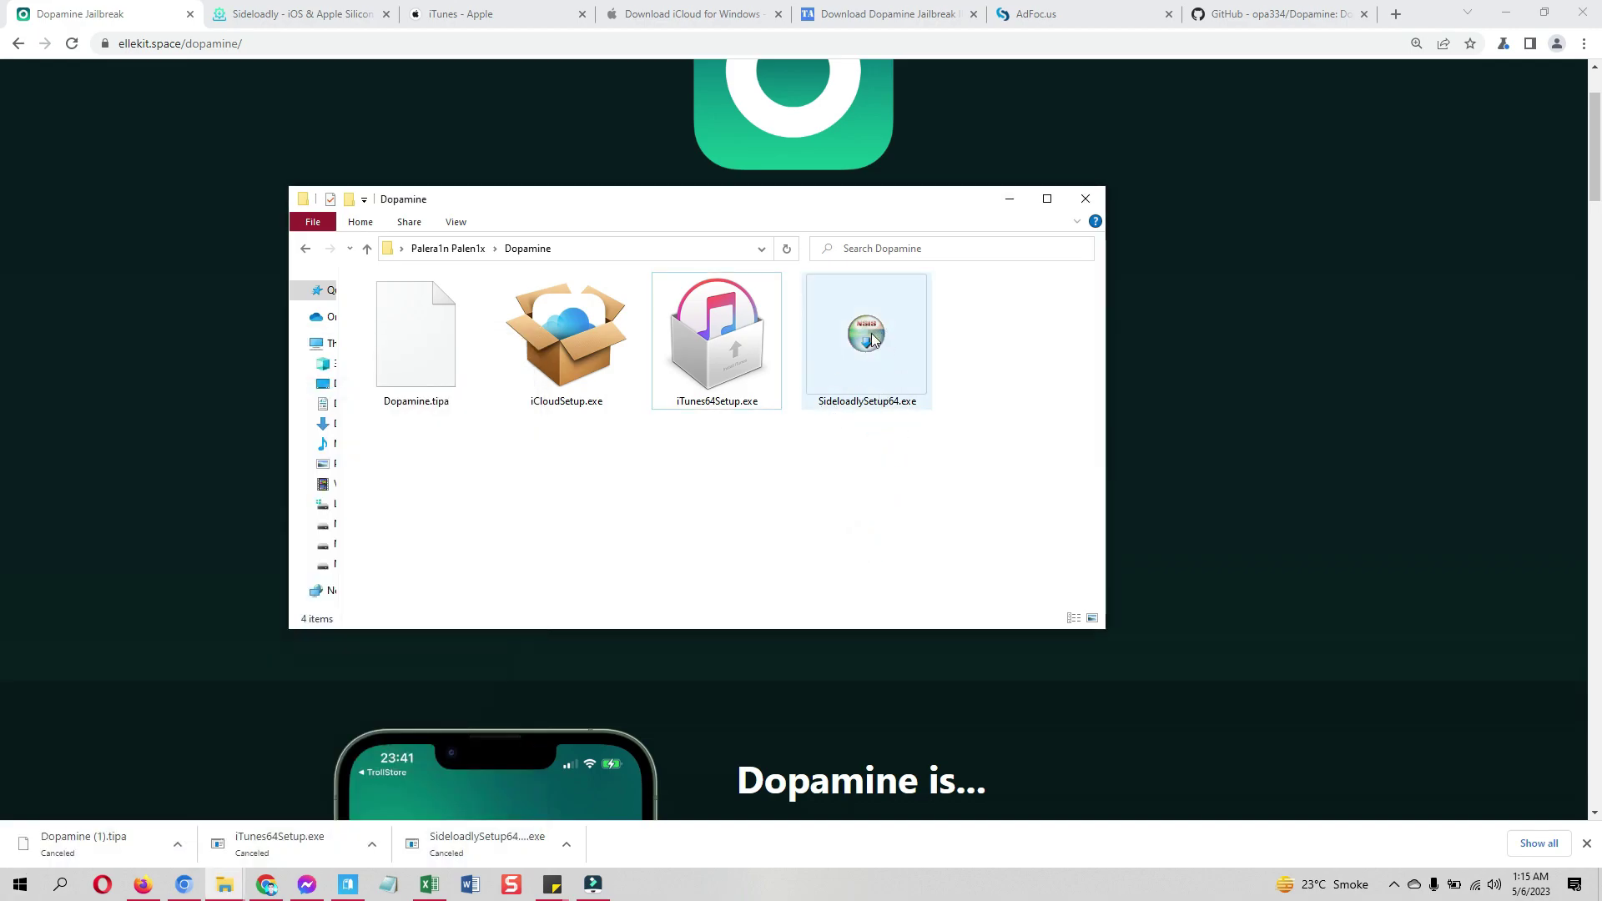
left_click(872, 335)
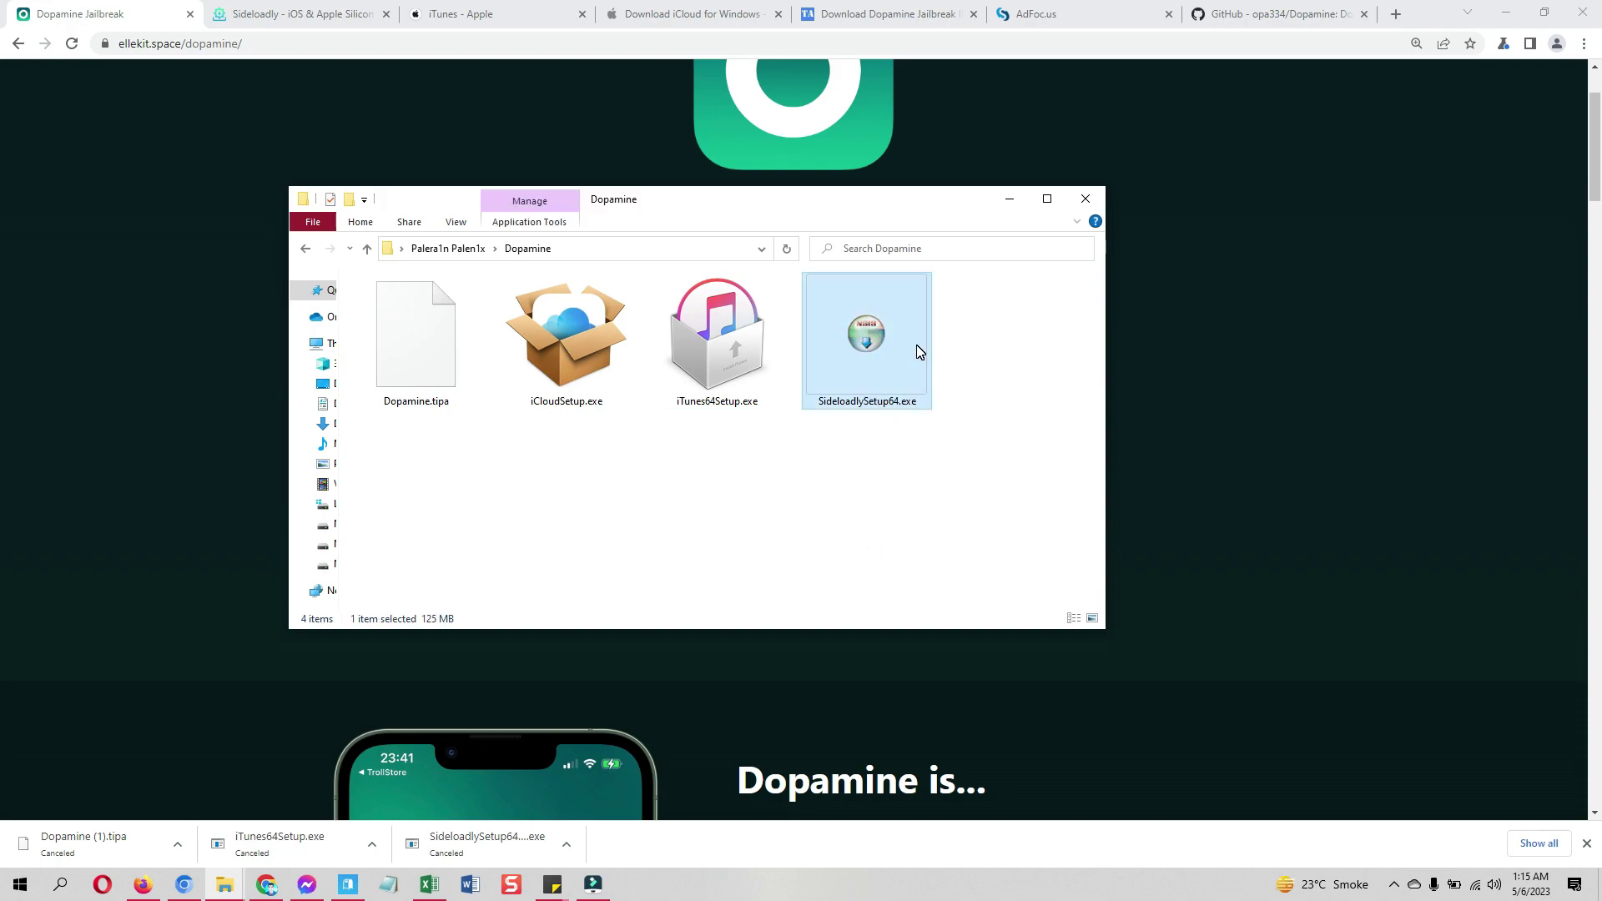
left_click(791, 539)
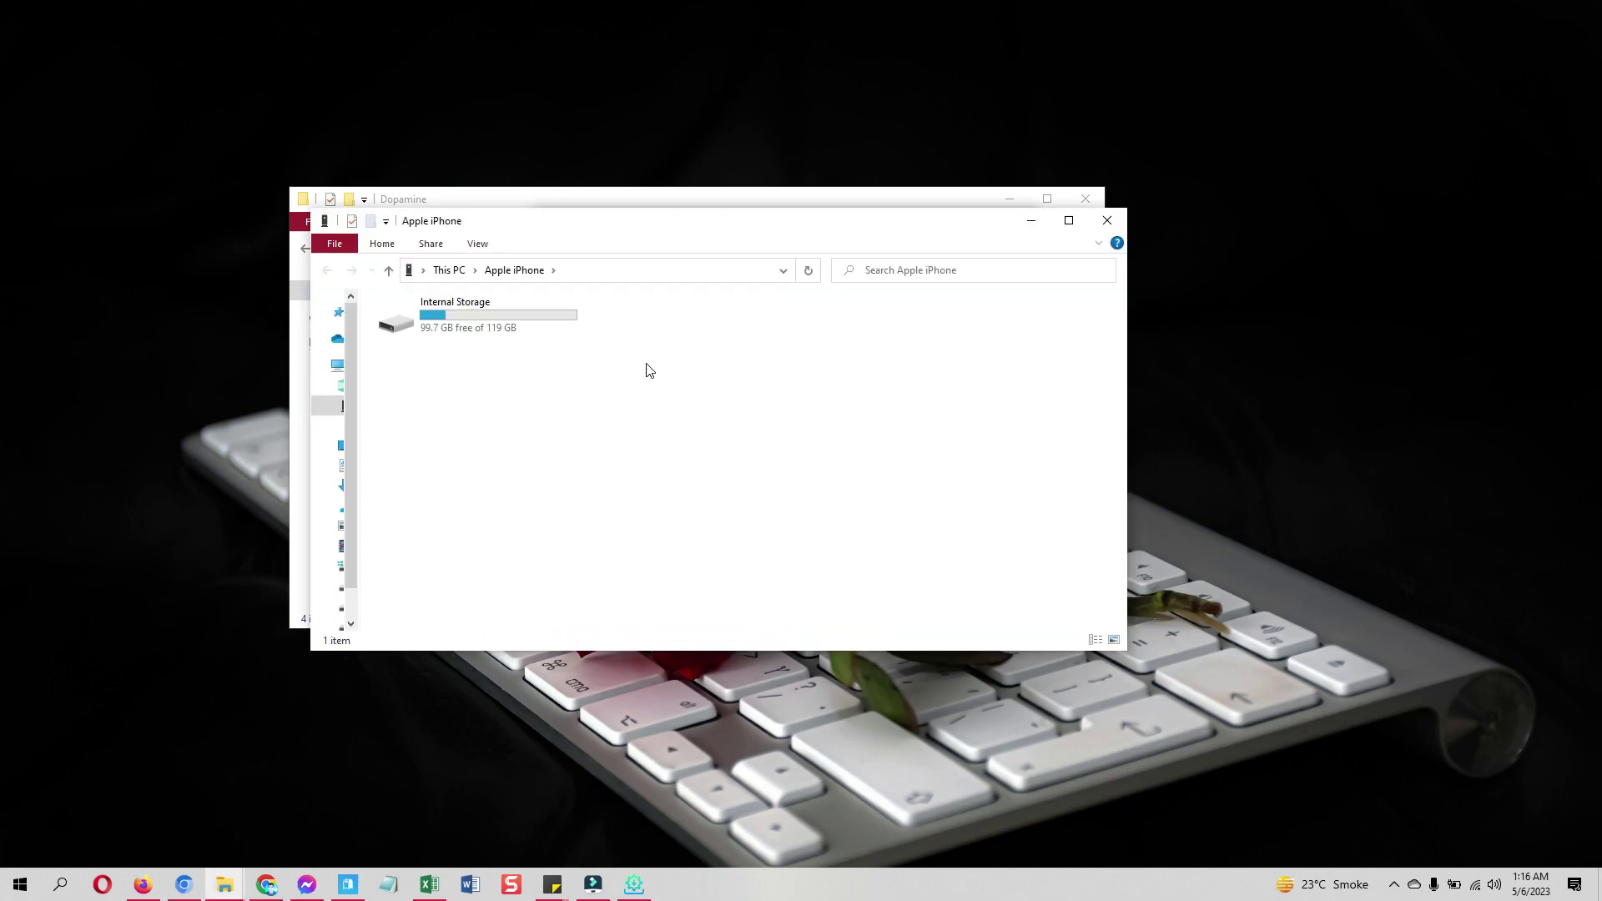
Close the iPhone window, open Sideloadly's IPA chooser and copy the Dopamine folder path.
left_click(1107, 220)
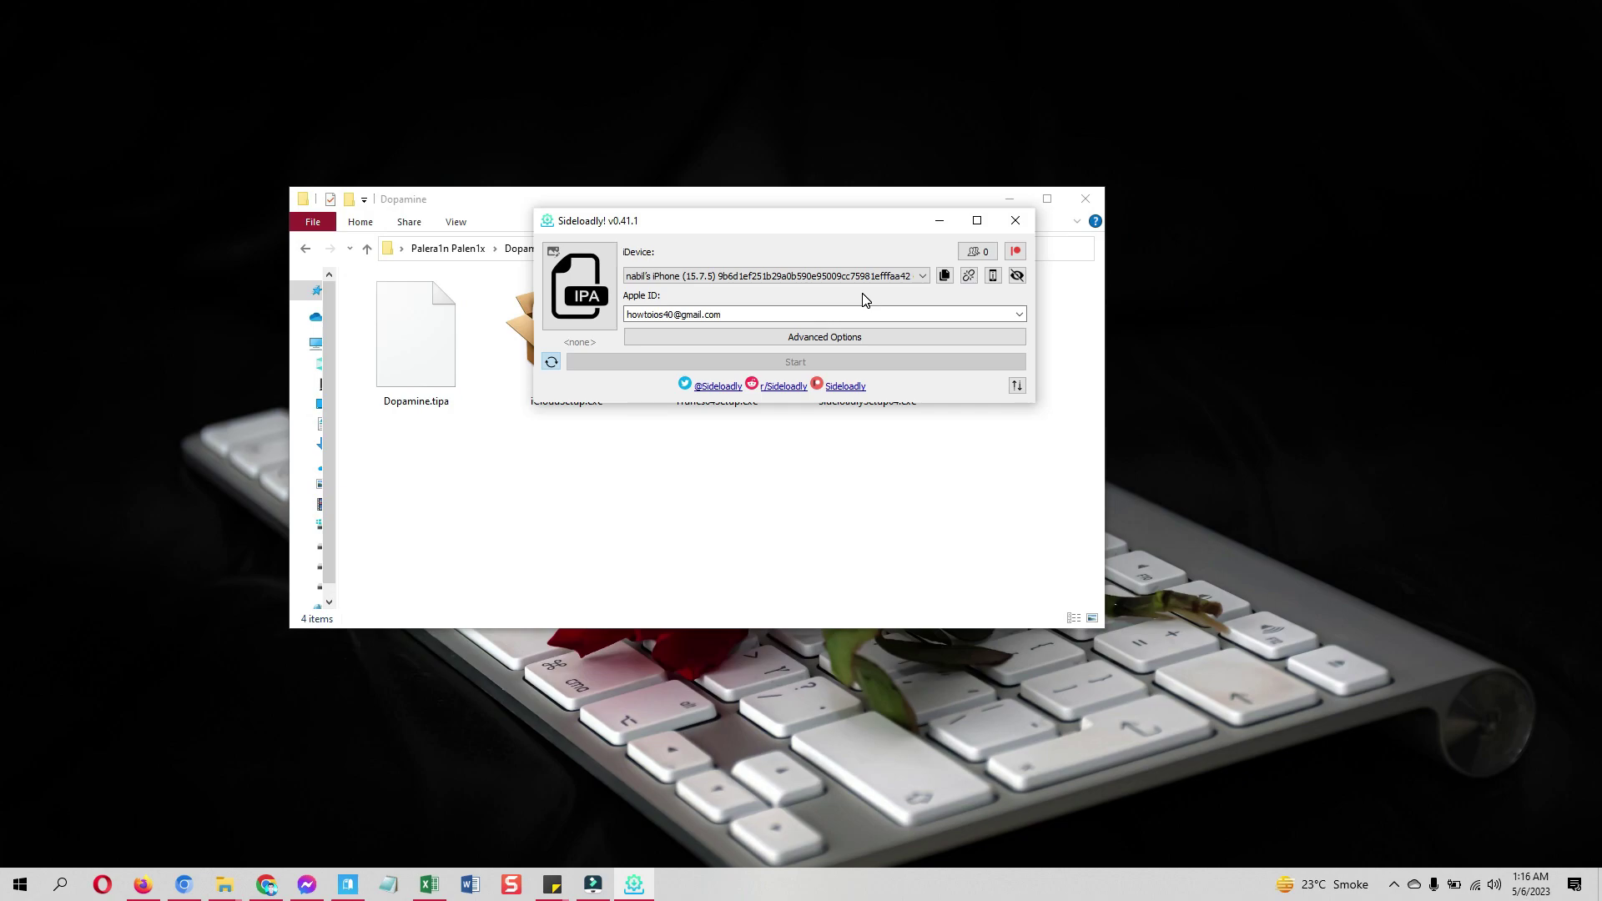
left_click(551, 294)
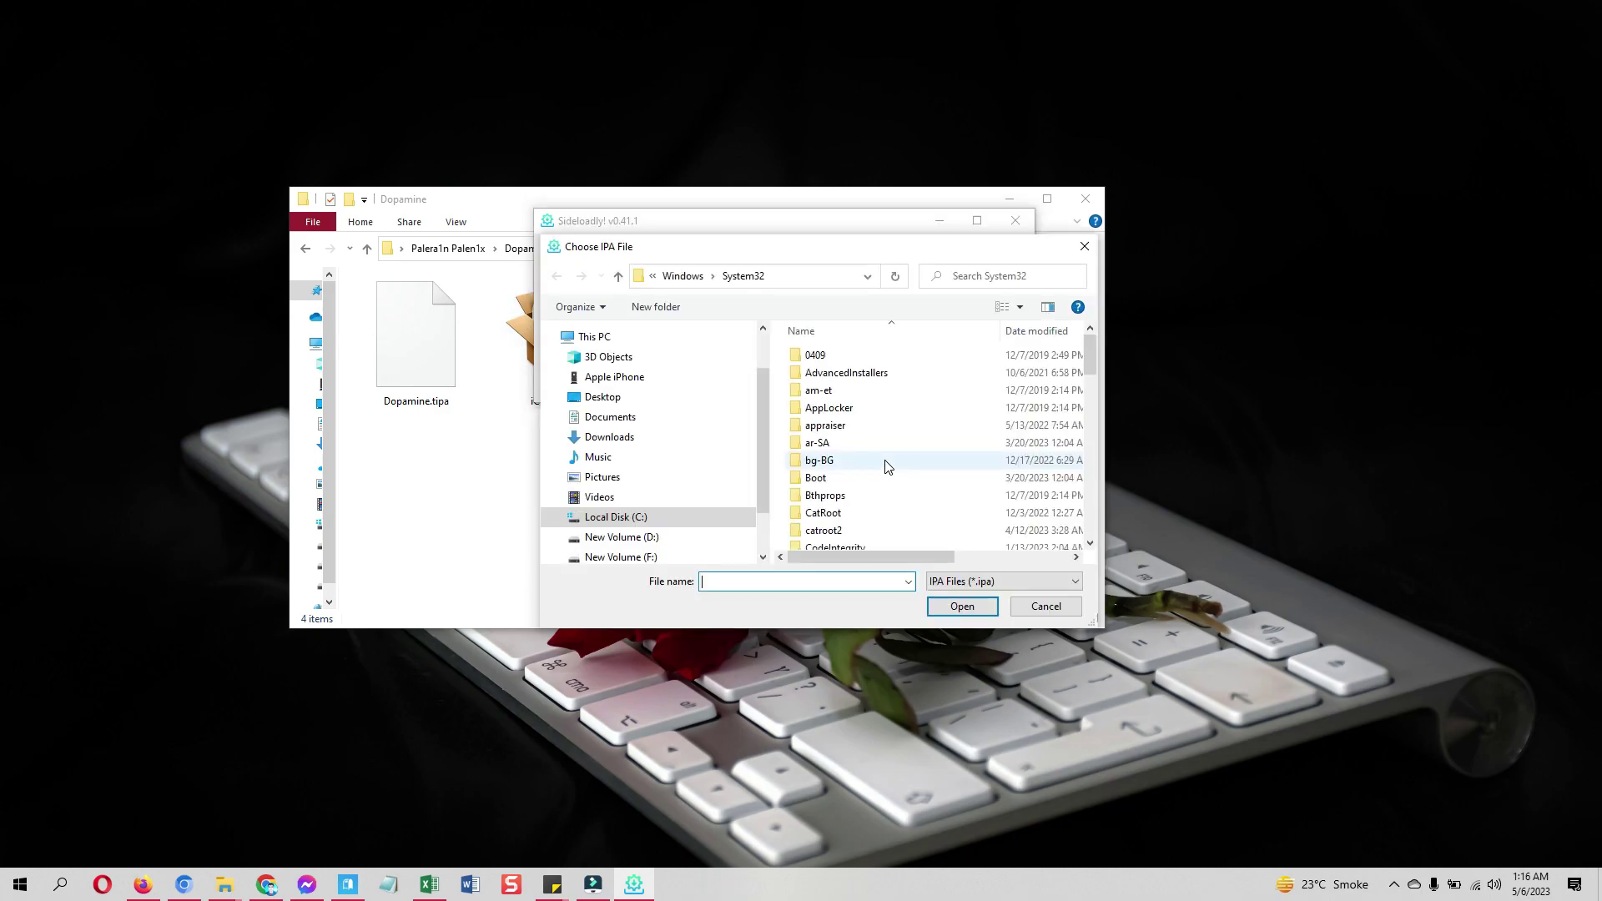
left_click(531, 222)
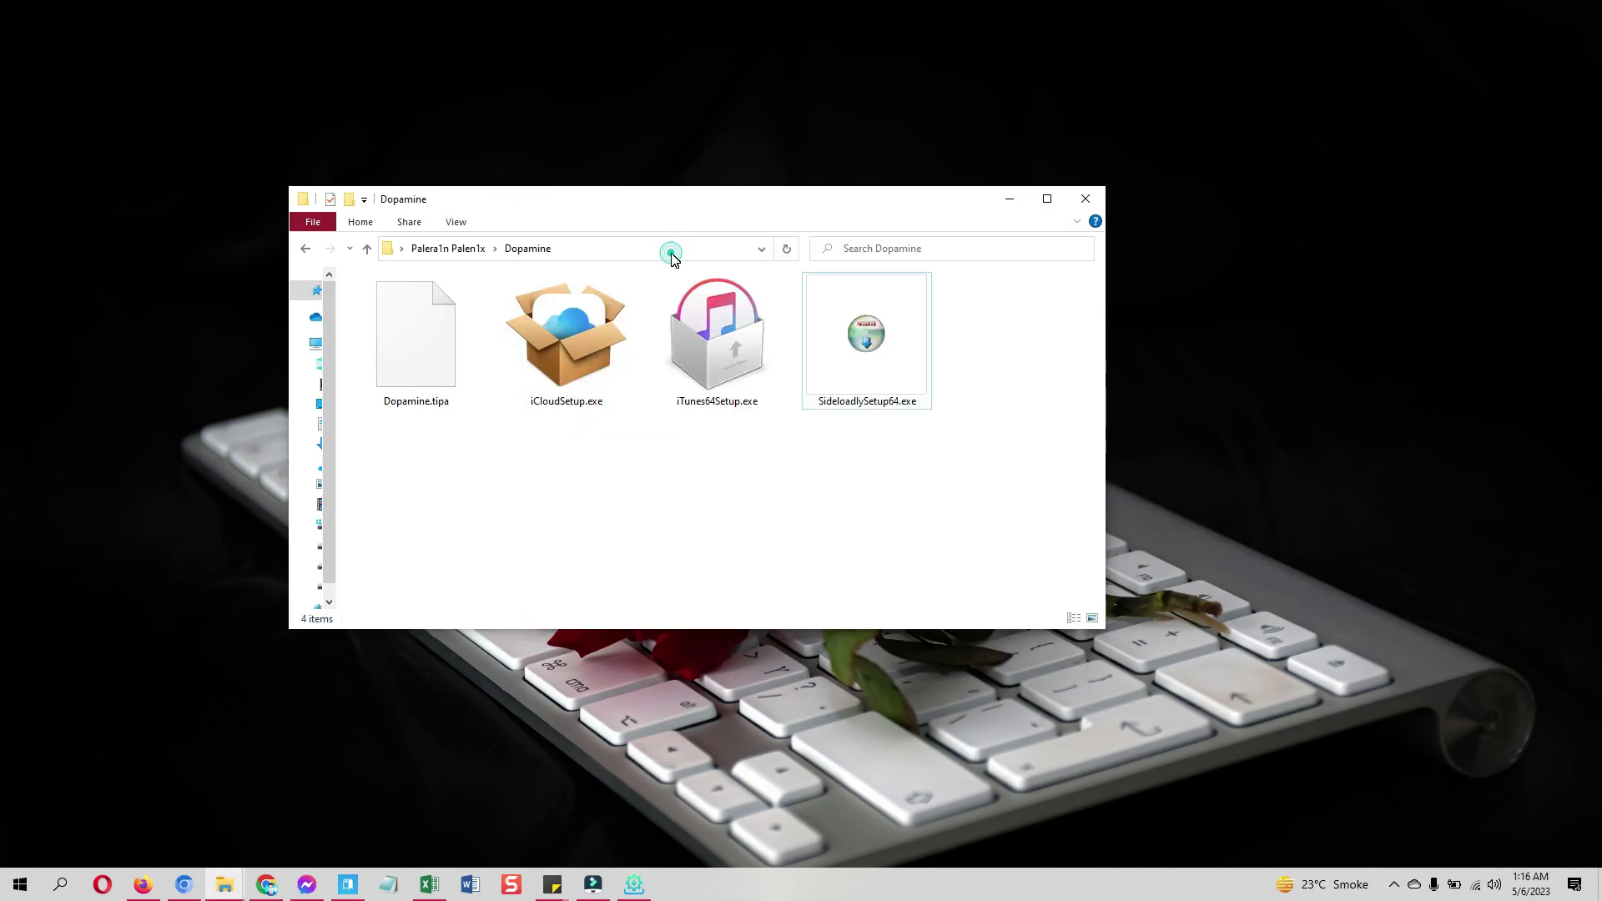
left_click(665, 250)
key("alt+Tab")
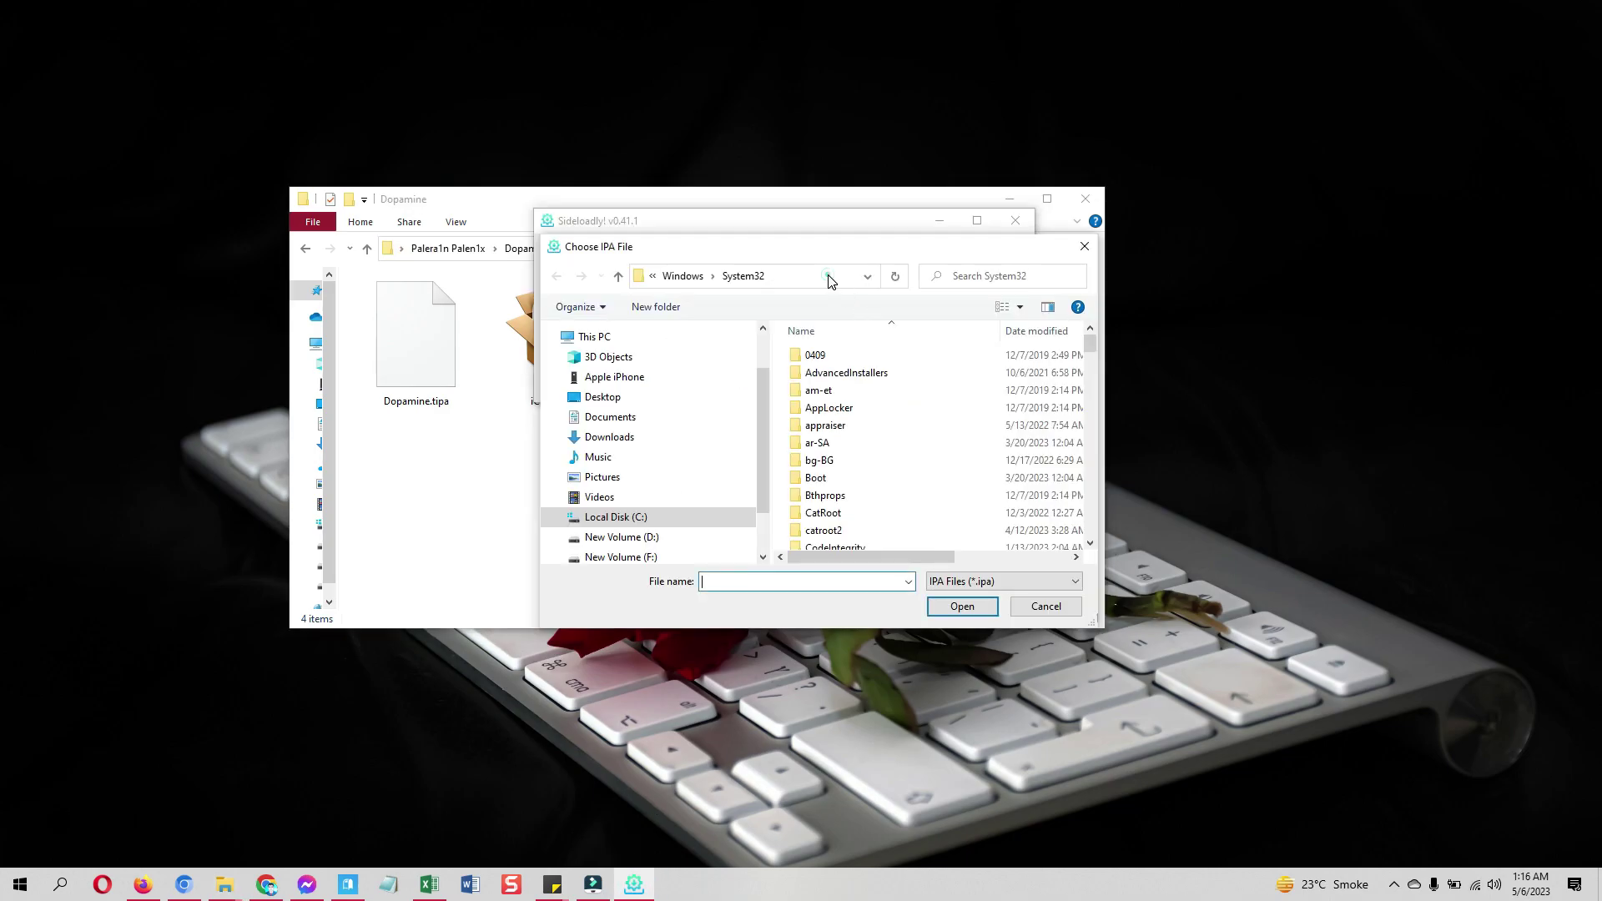
Paste the Dopamine folder path into the chooser and select Dopamine.tipa there.
left_click(826, 276)
type("C:\\Users\\nabil\\Desktop\\Palera1n Palen1x\\Dopamine")
key("ctrl+a")
key("Return")
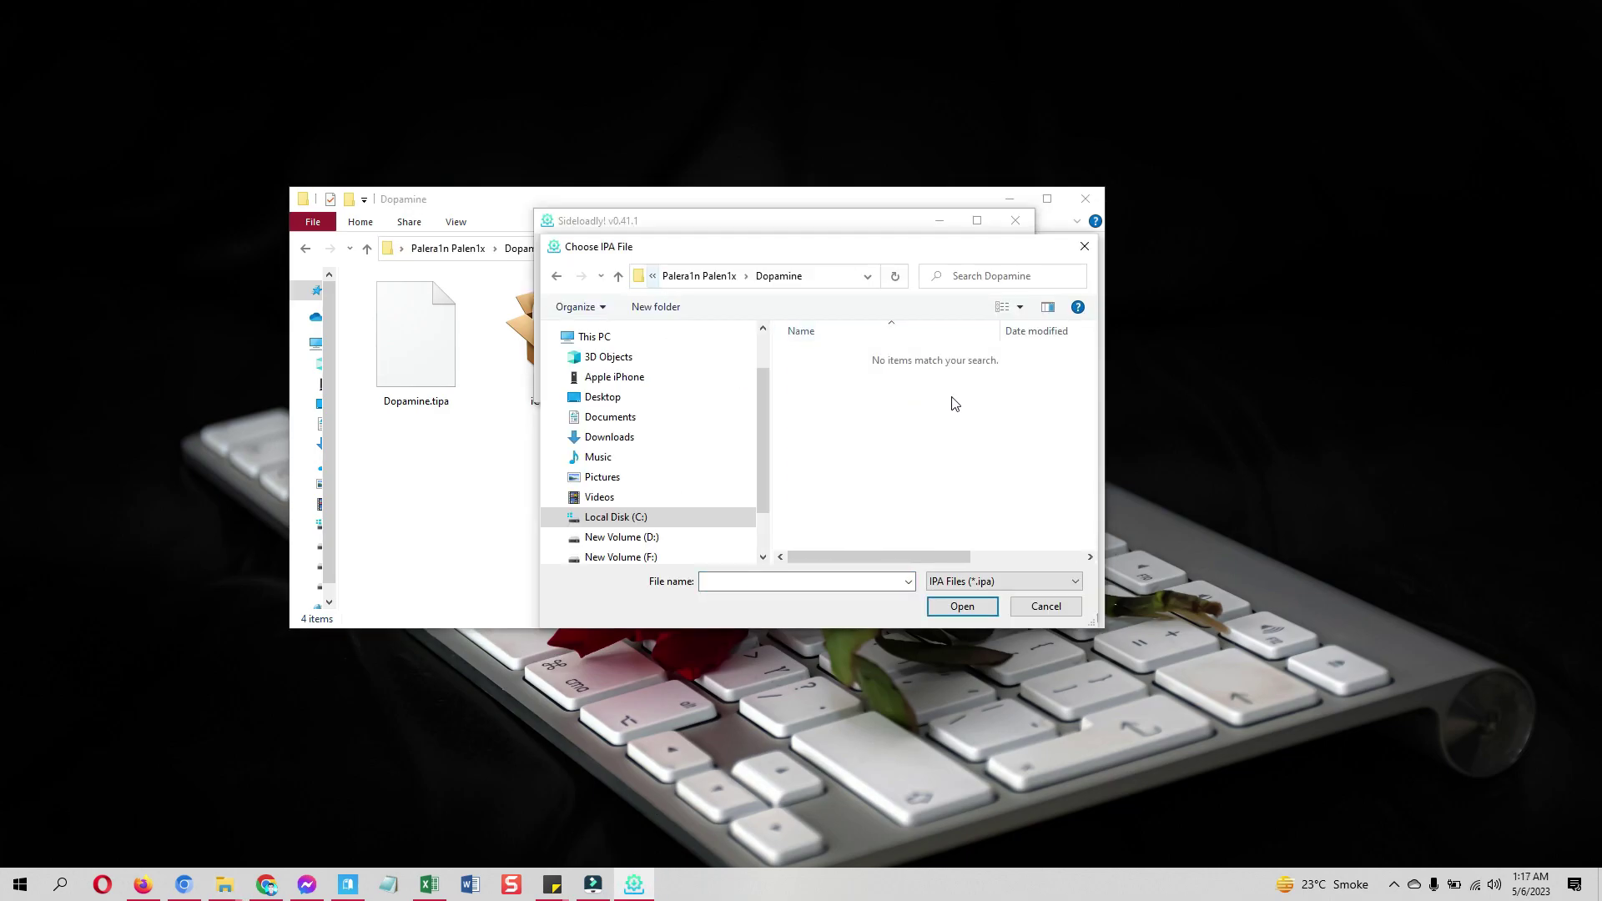
left_click(414, 334)
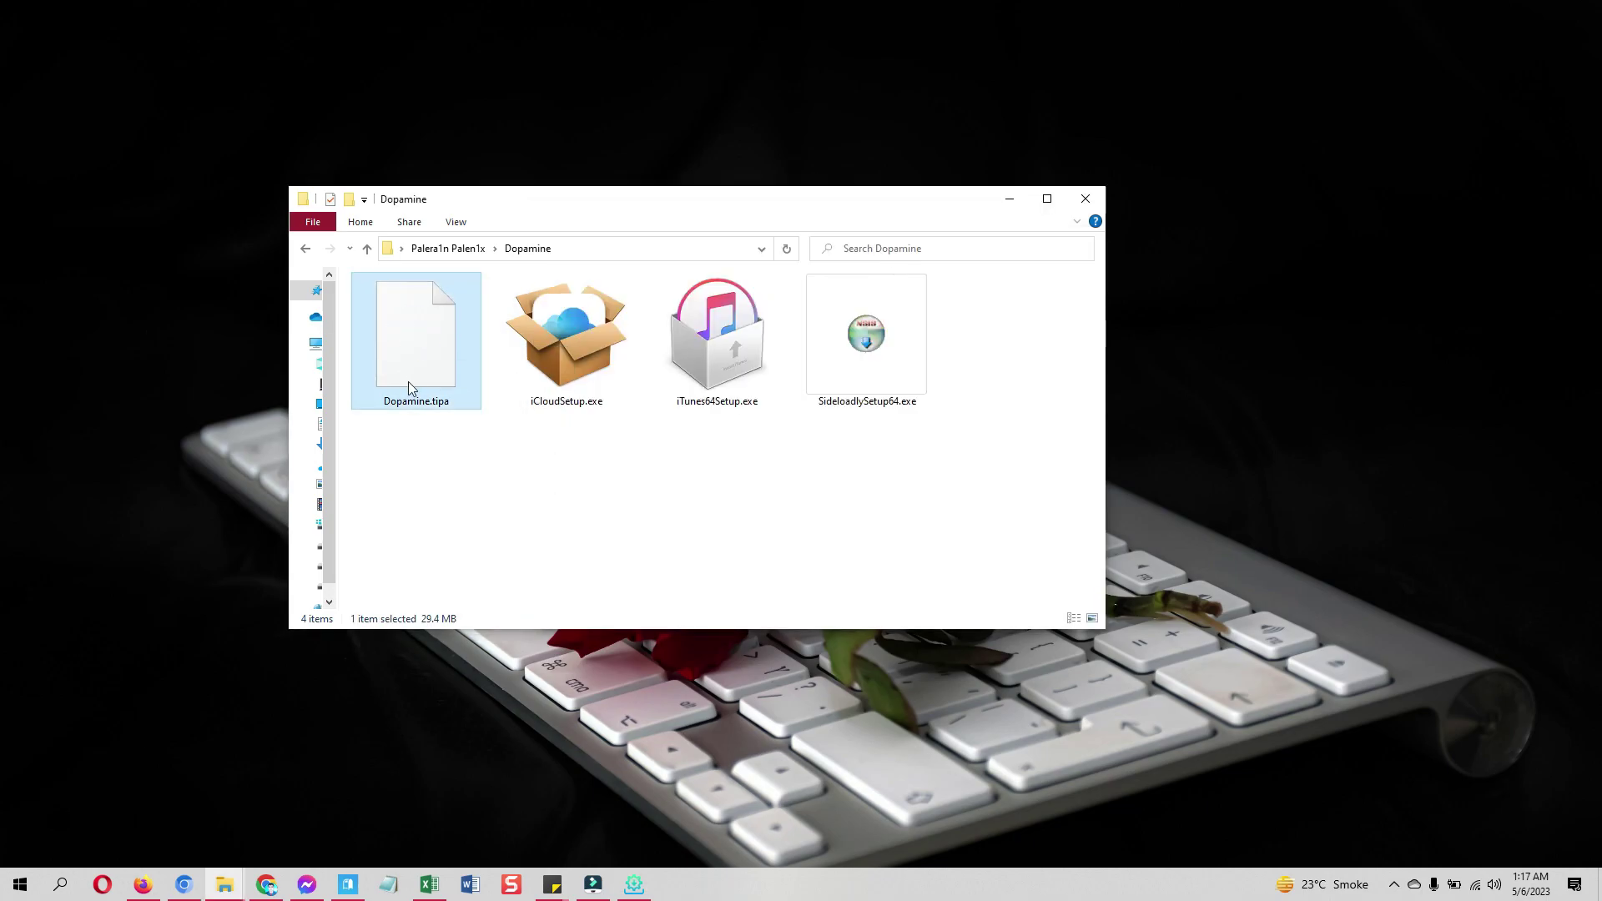
Rename Dopamine.tipa to Dopamine.ipa, accept the extension-change warning, and select the file.
right_click(412, 333)
left_click(294, 709)
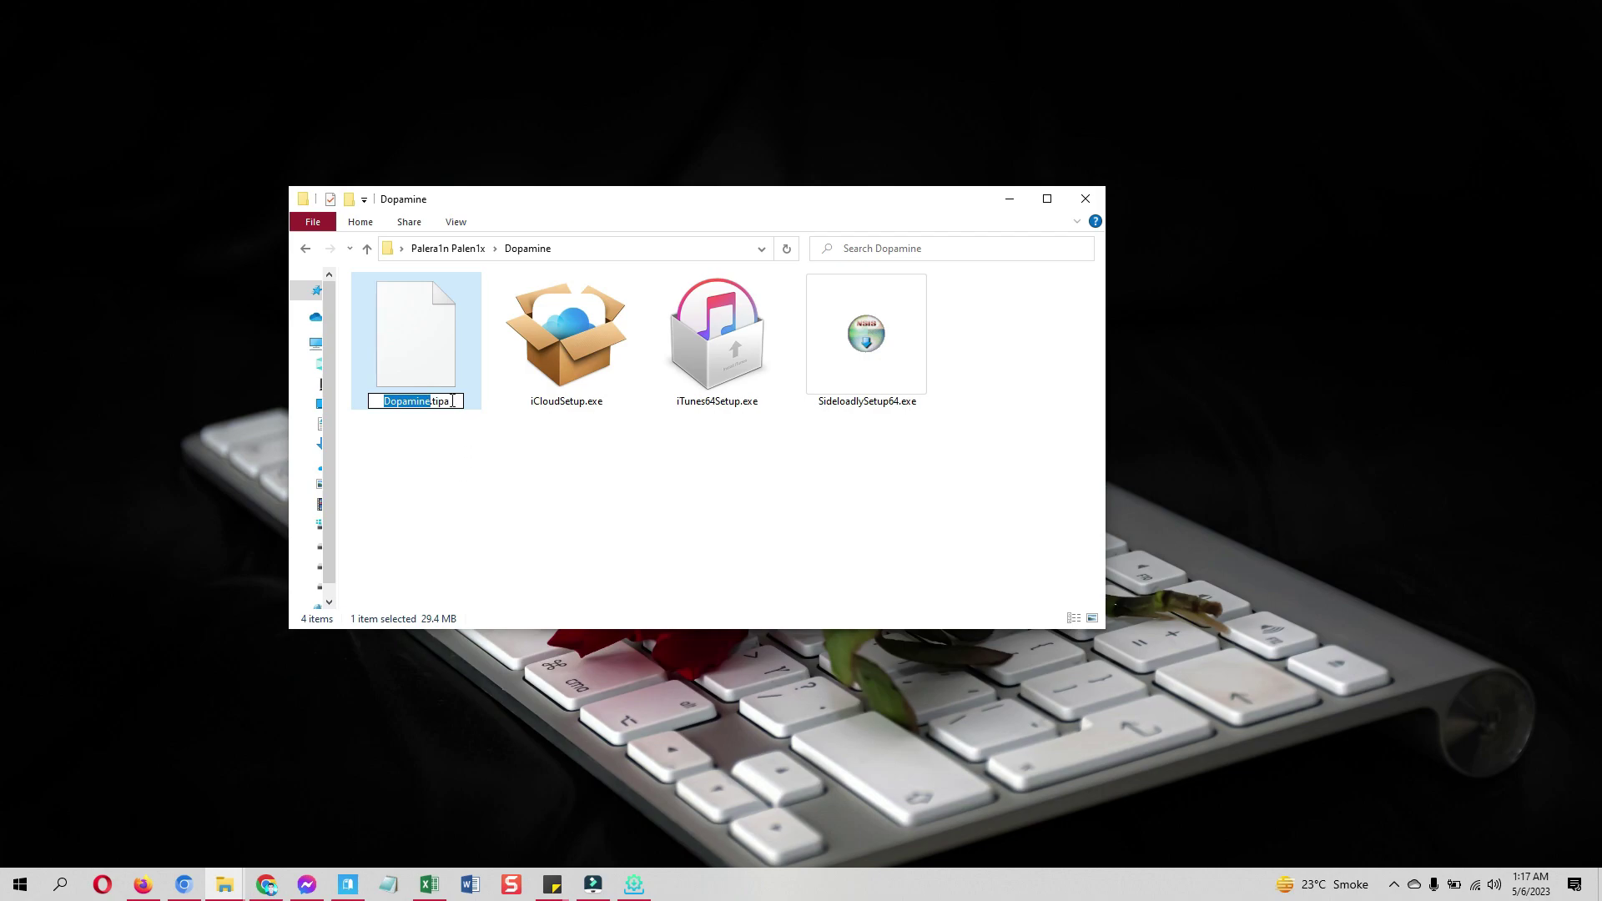
key("Delete")
key("Return")
left_click(891, 453)
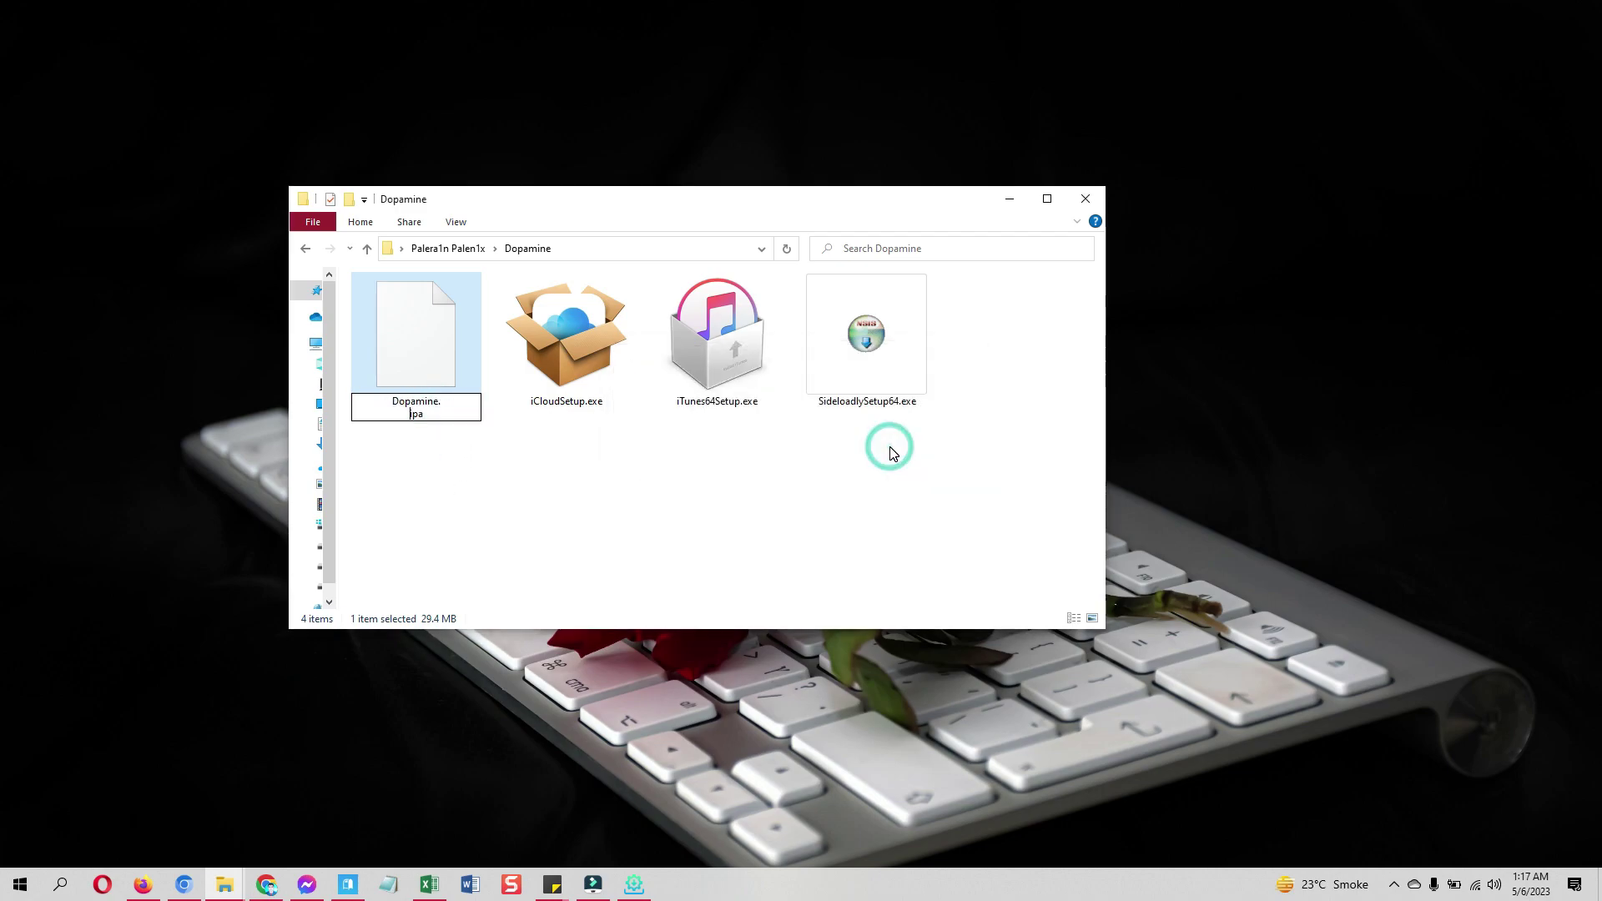
left_click(445, 465)
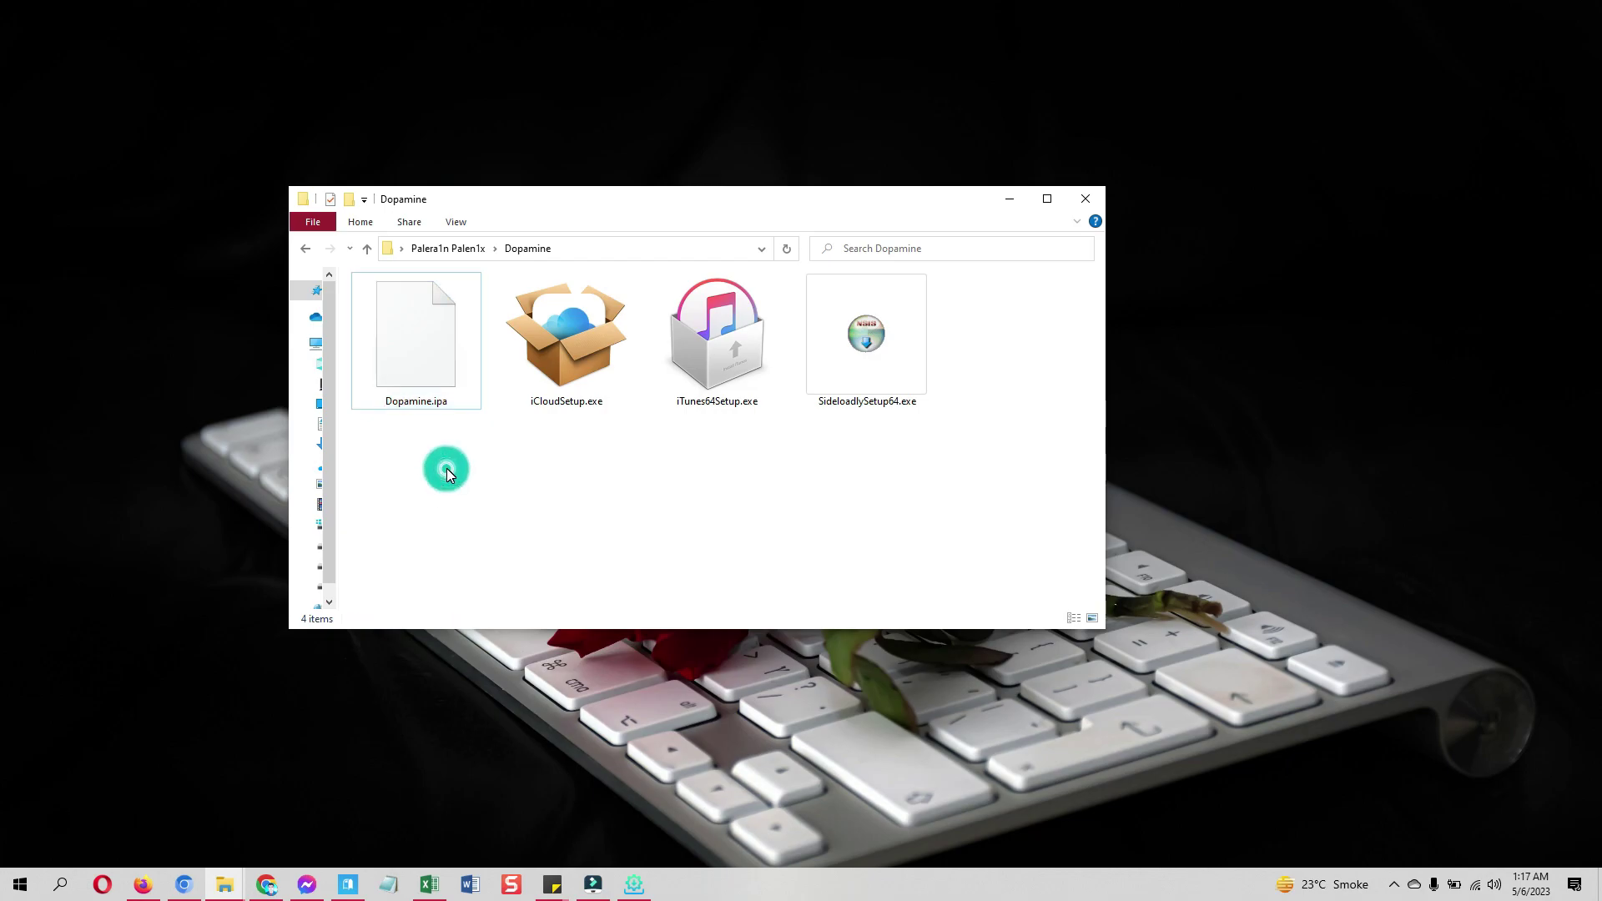
left_click(423, 377)
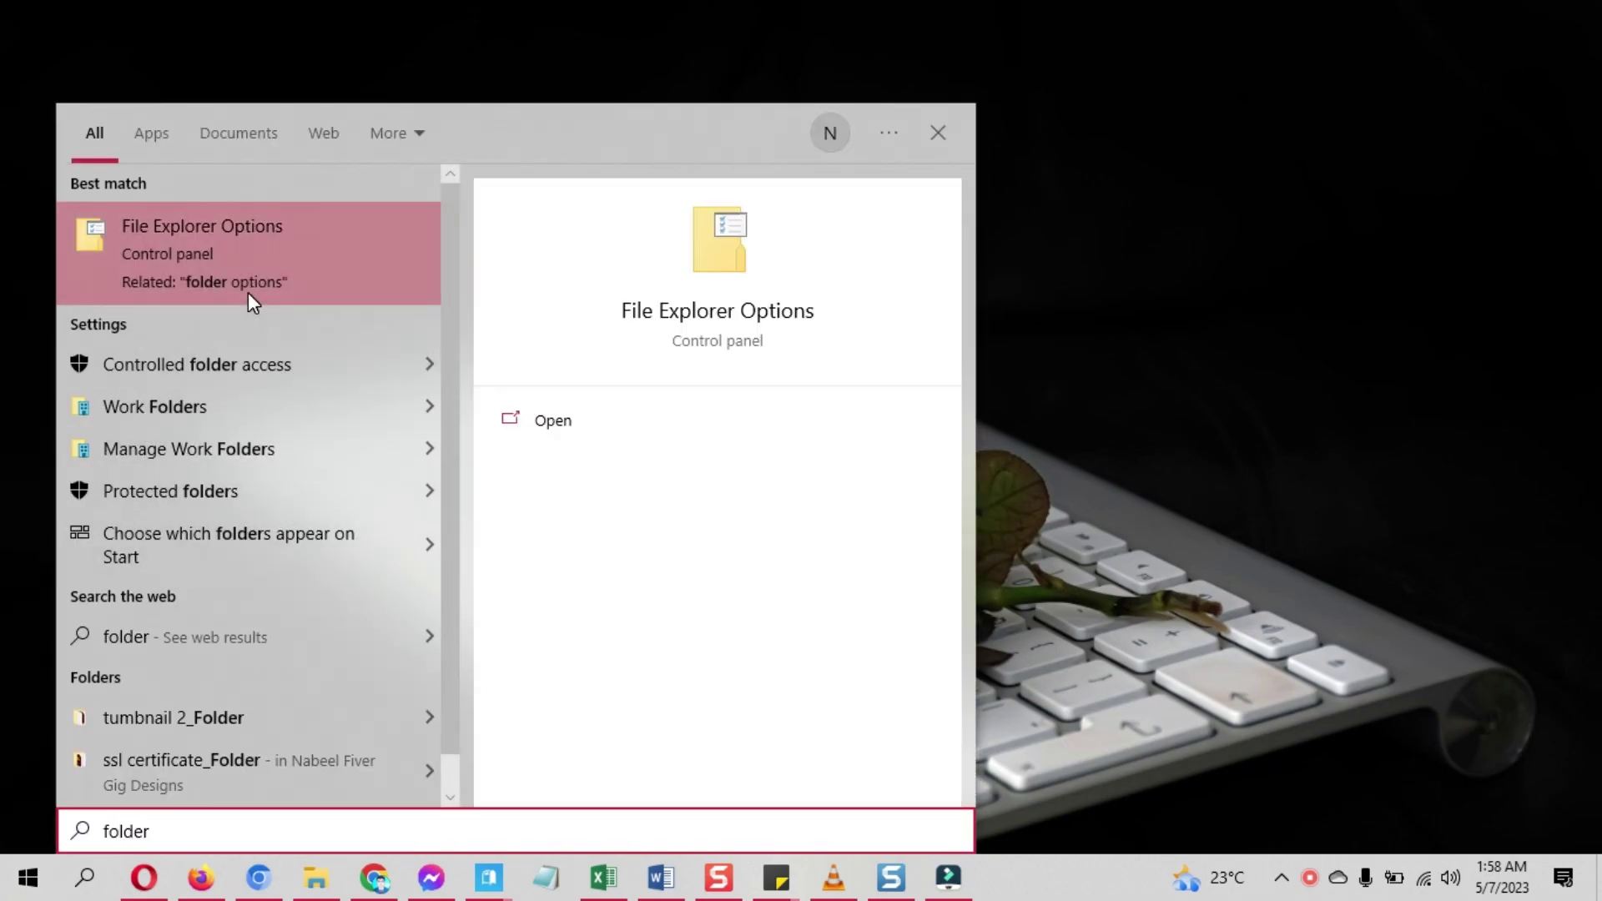
Uncheck 'Hide extensions for known file types' in File Explorer Options' View tab and apply it.
left_click(162, 243)
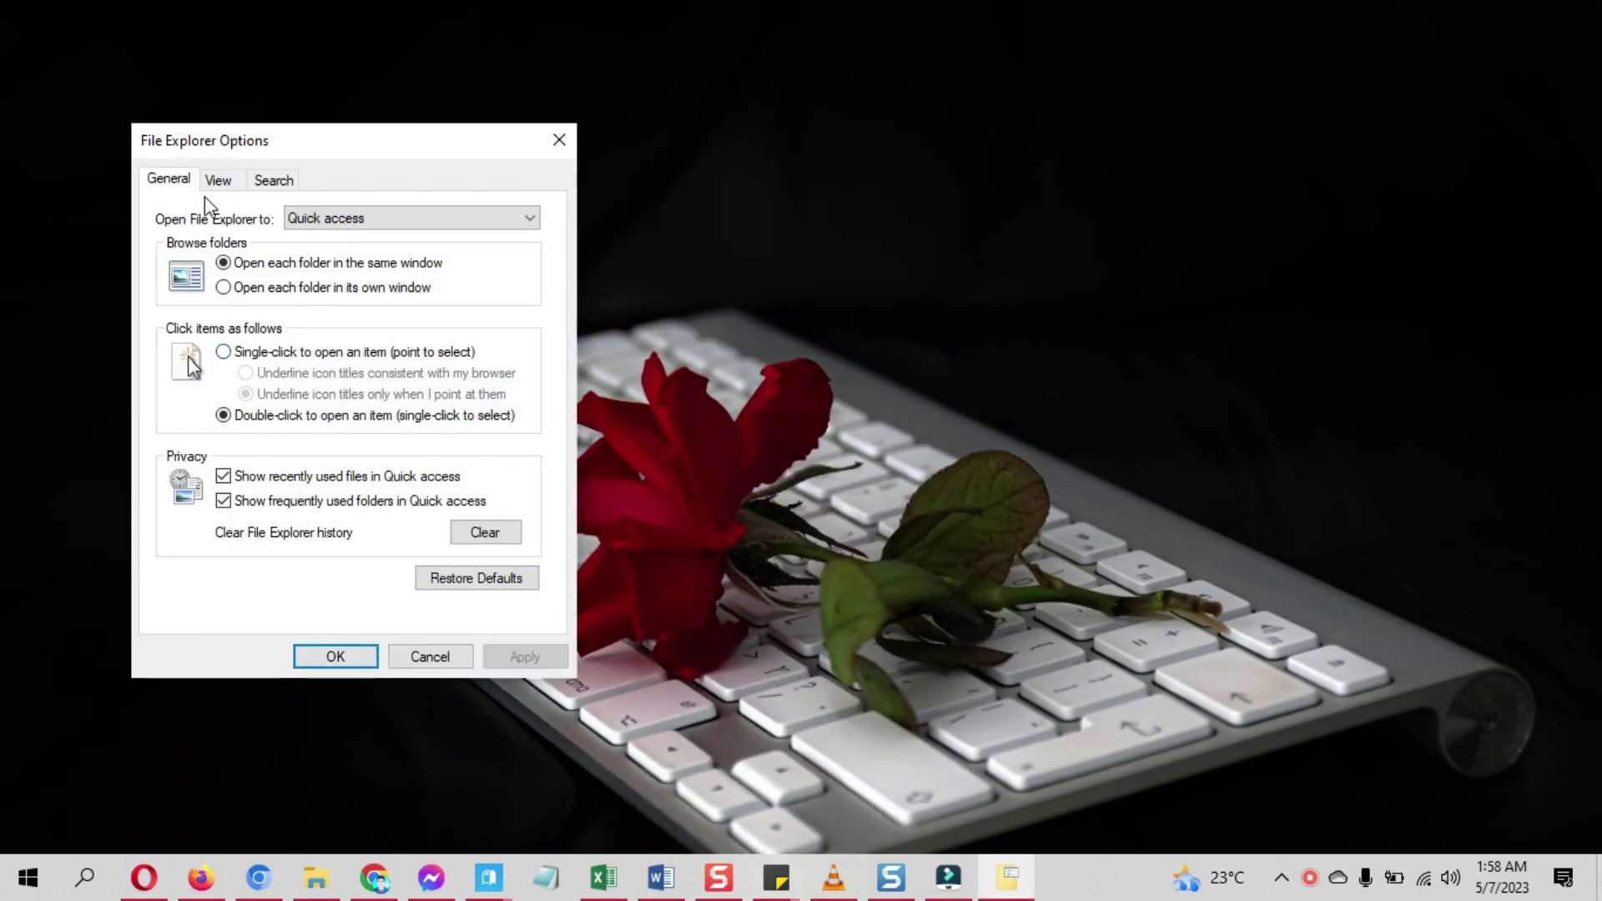
left_click(215, 176)
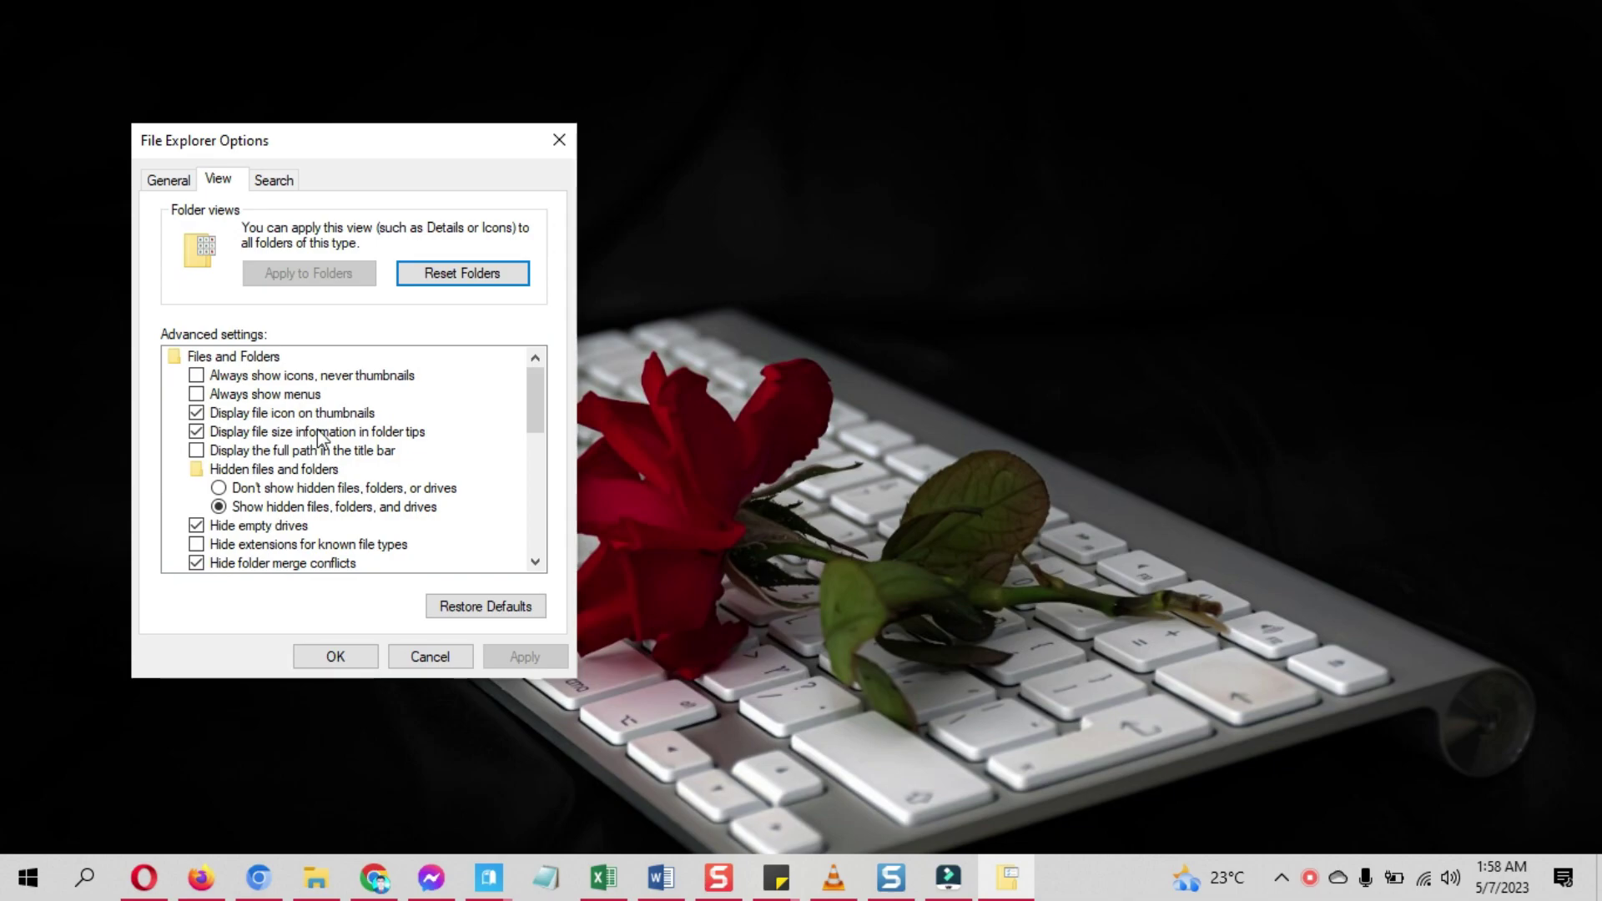
left_click_drag(531, 384, 531, 408)
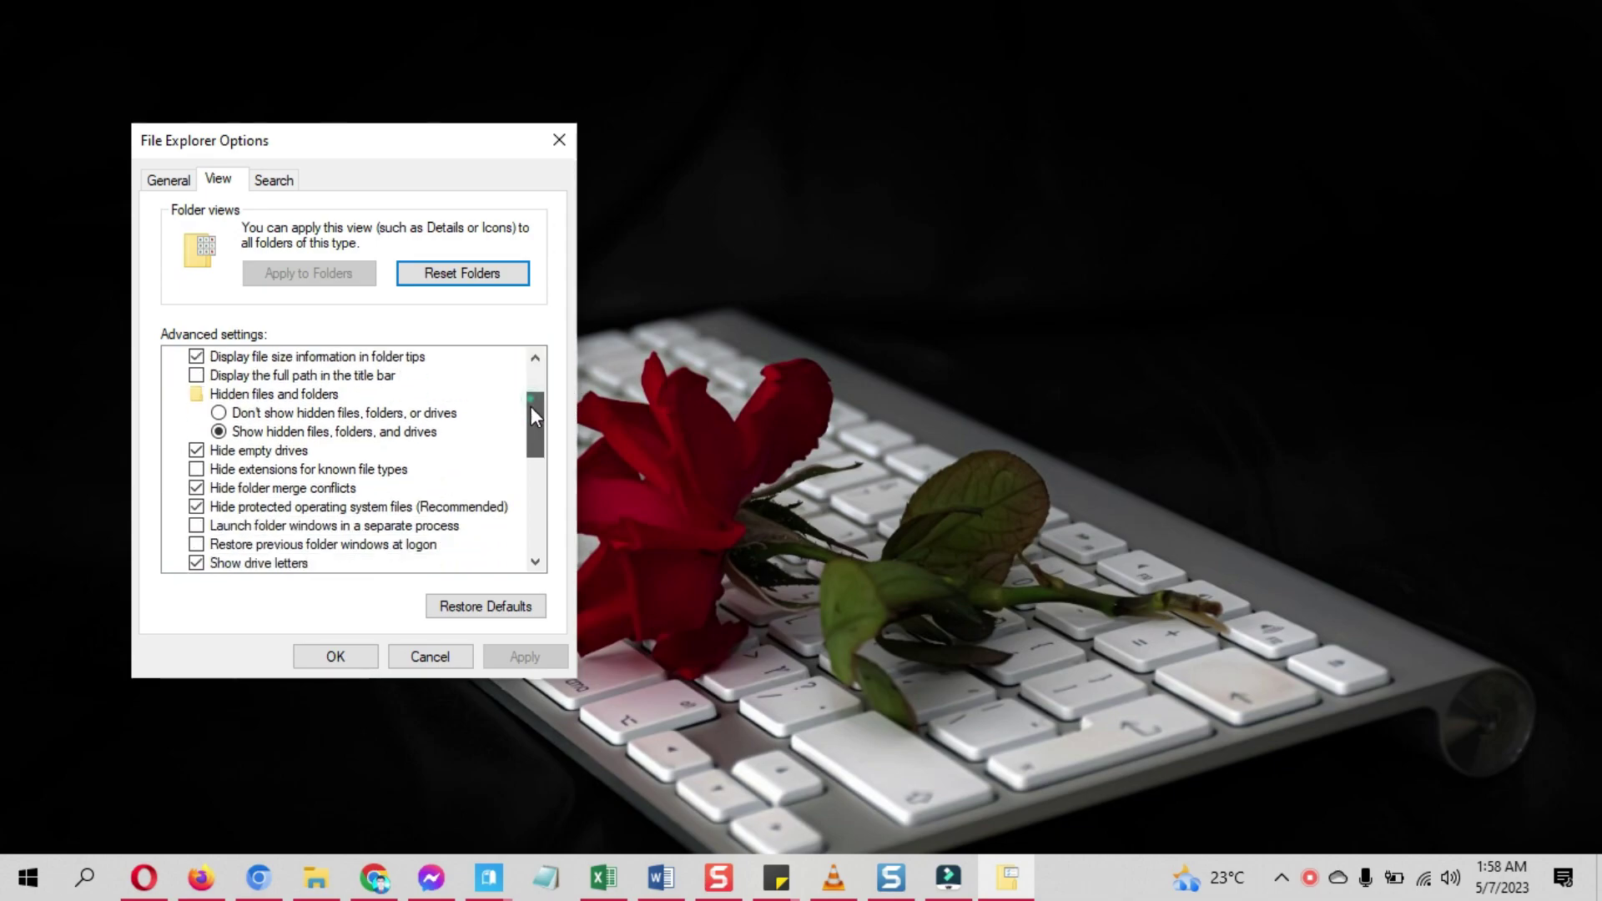
left_click(196, 470)
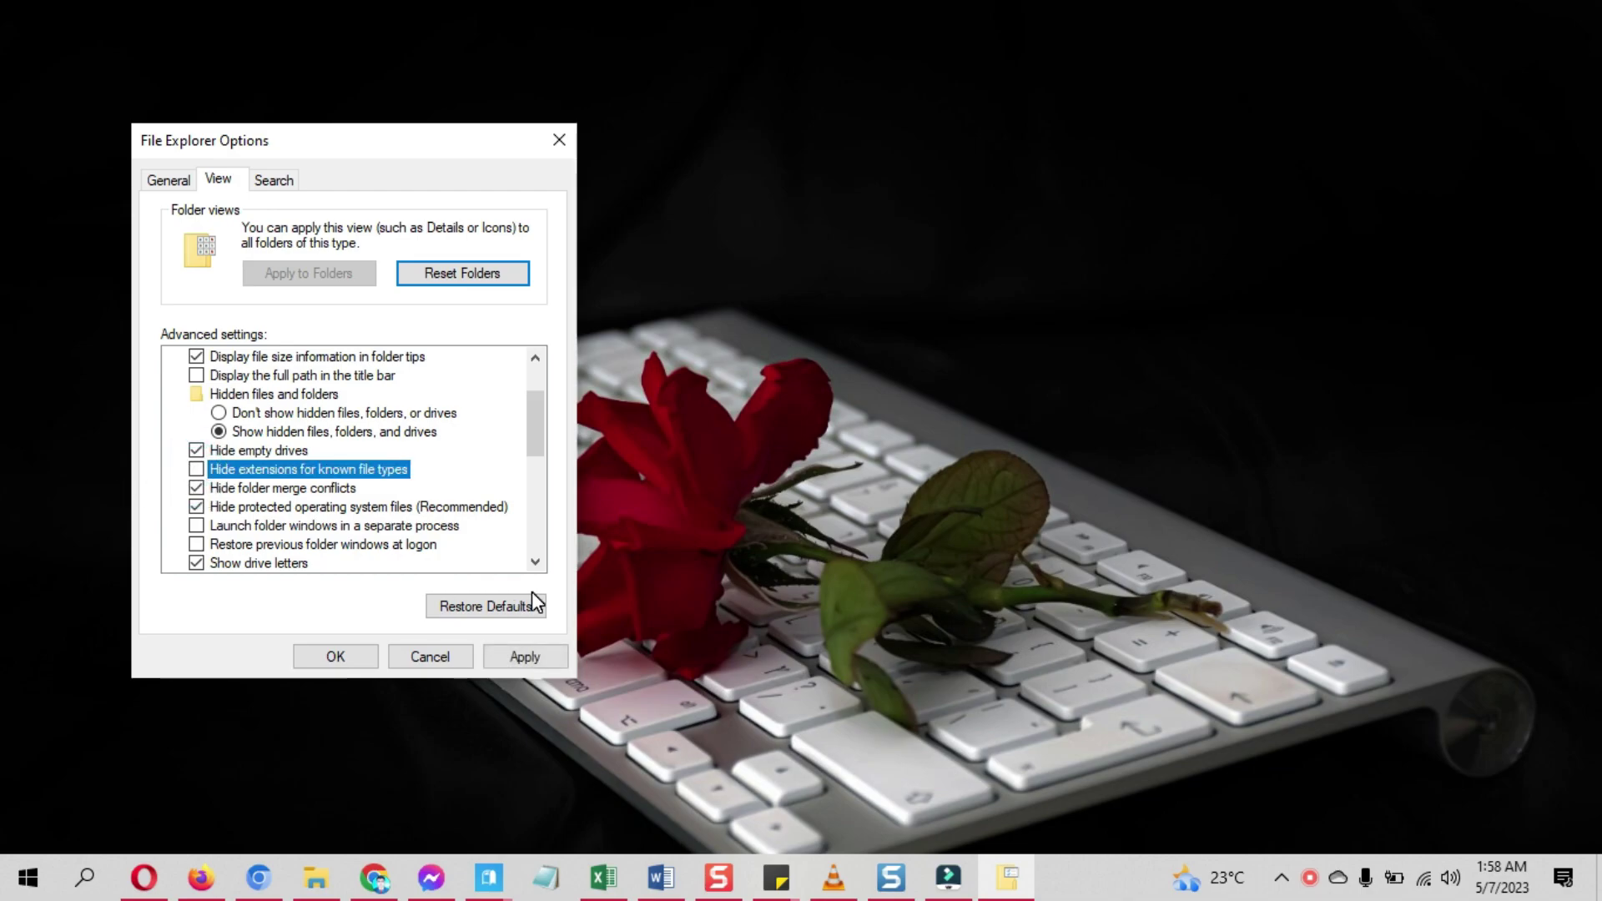
left_click(525, 664)
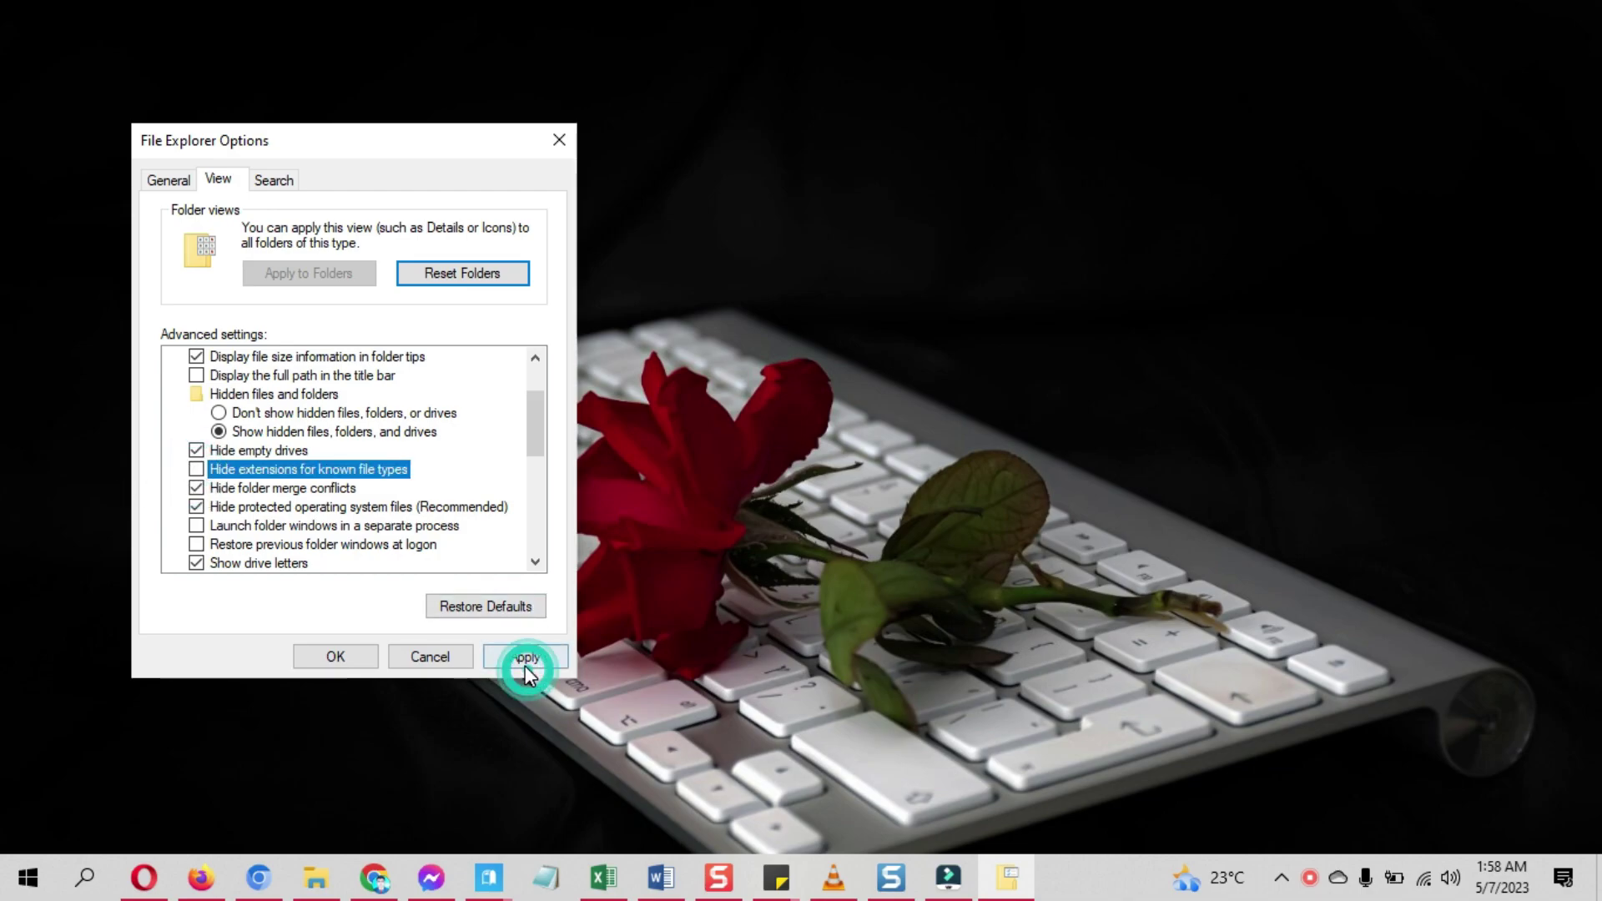
left_click(349, 661)
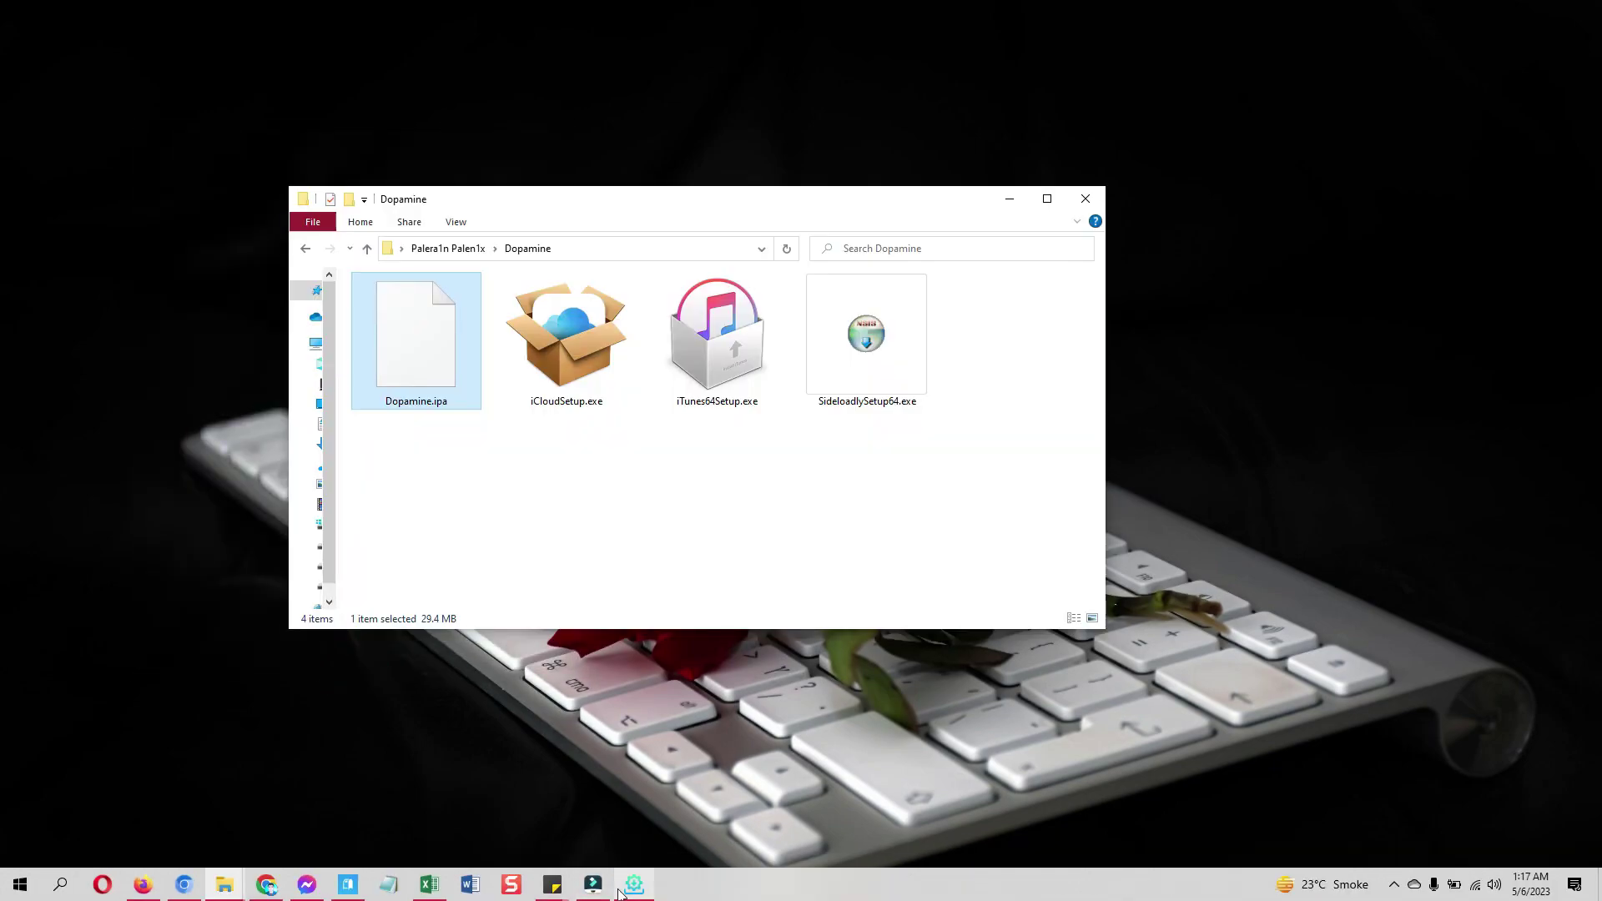
left_click(634, 884)
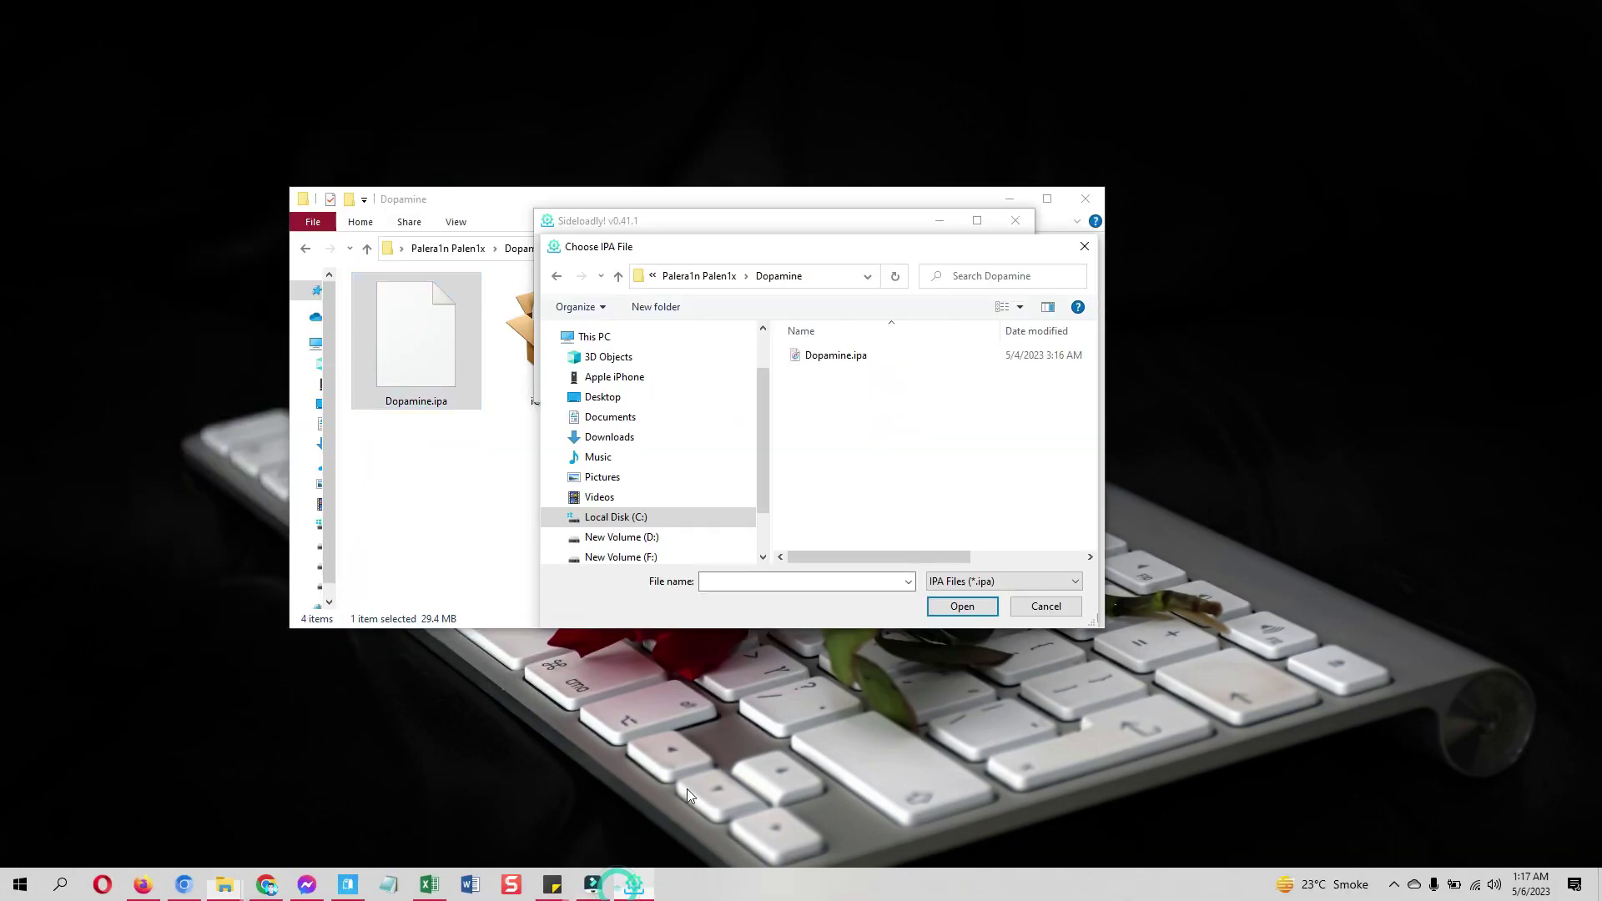
Load Dopamine.ipa into Sideloadly, check the Apple ID field, and start sideloading.
left_click(826, 367)
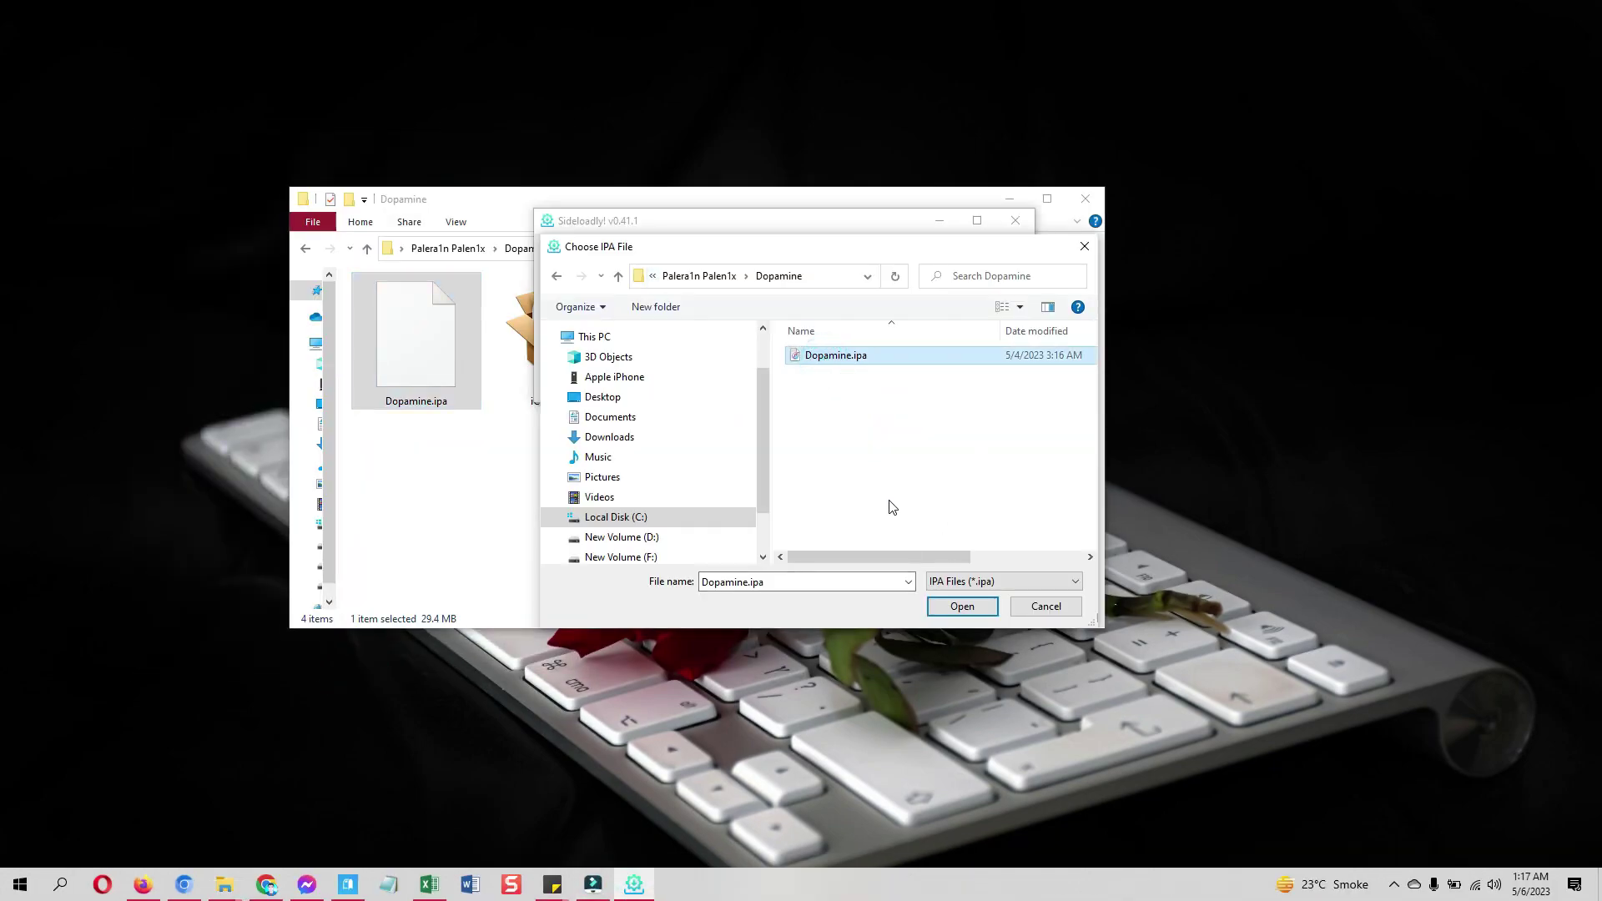
left_click(981, 607)
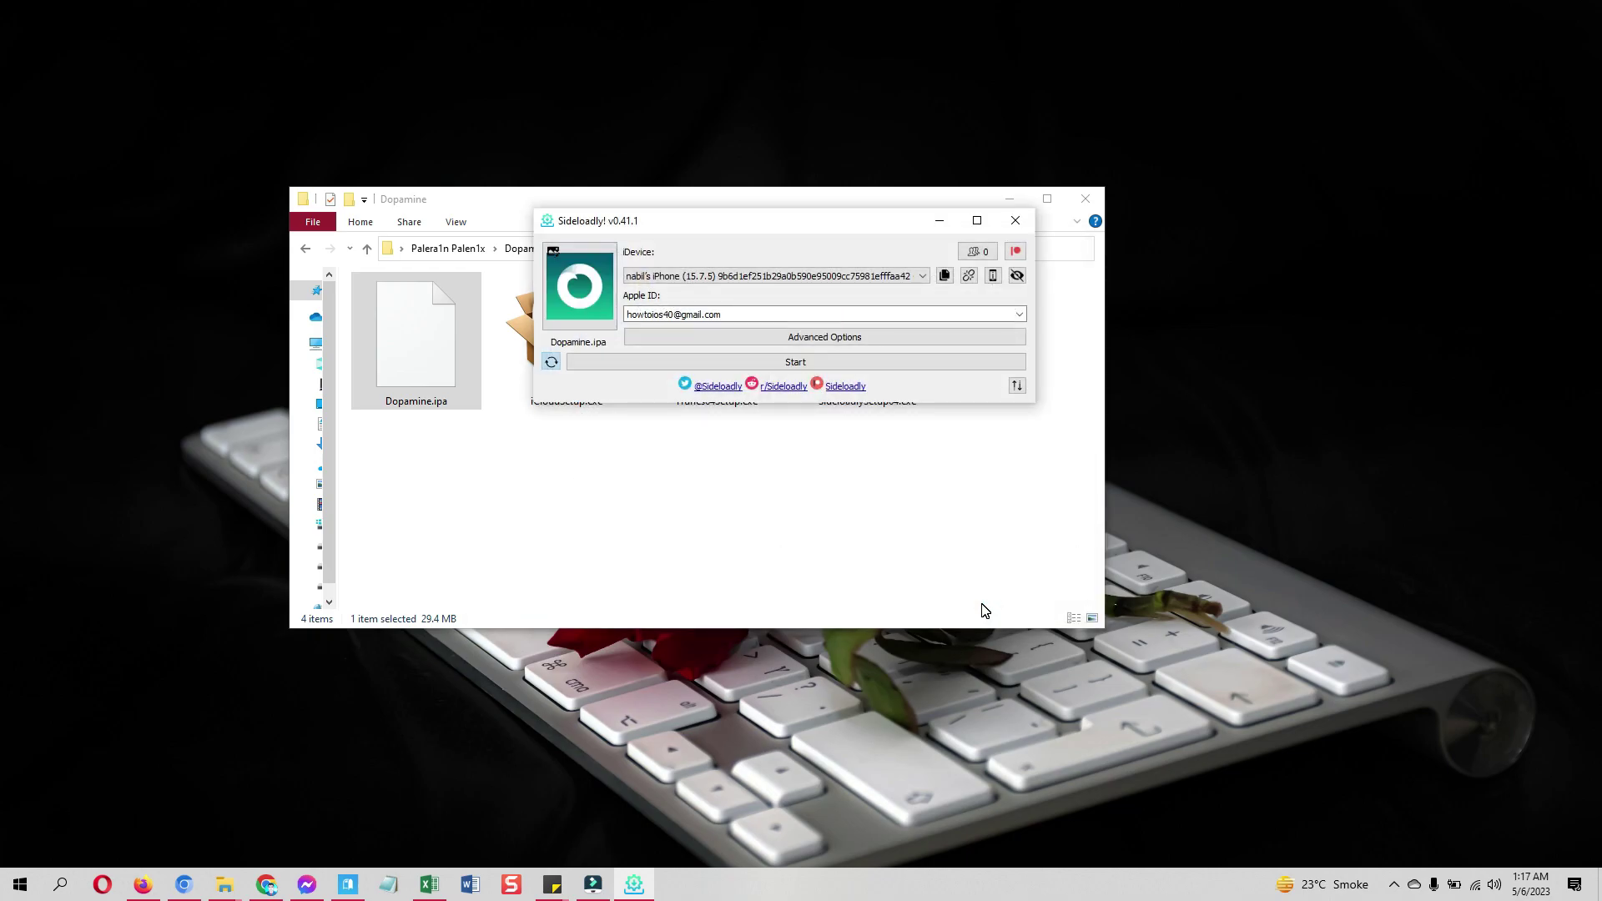
triple_click(695, 314)
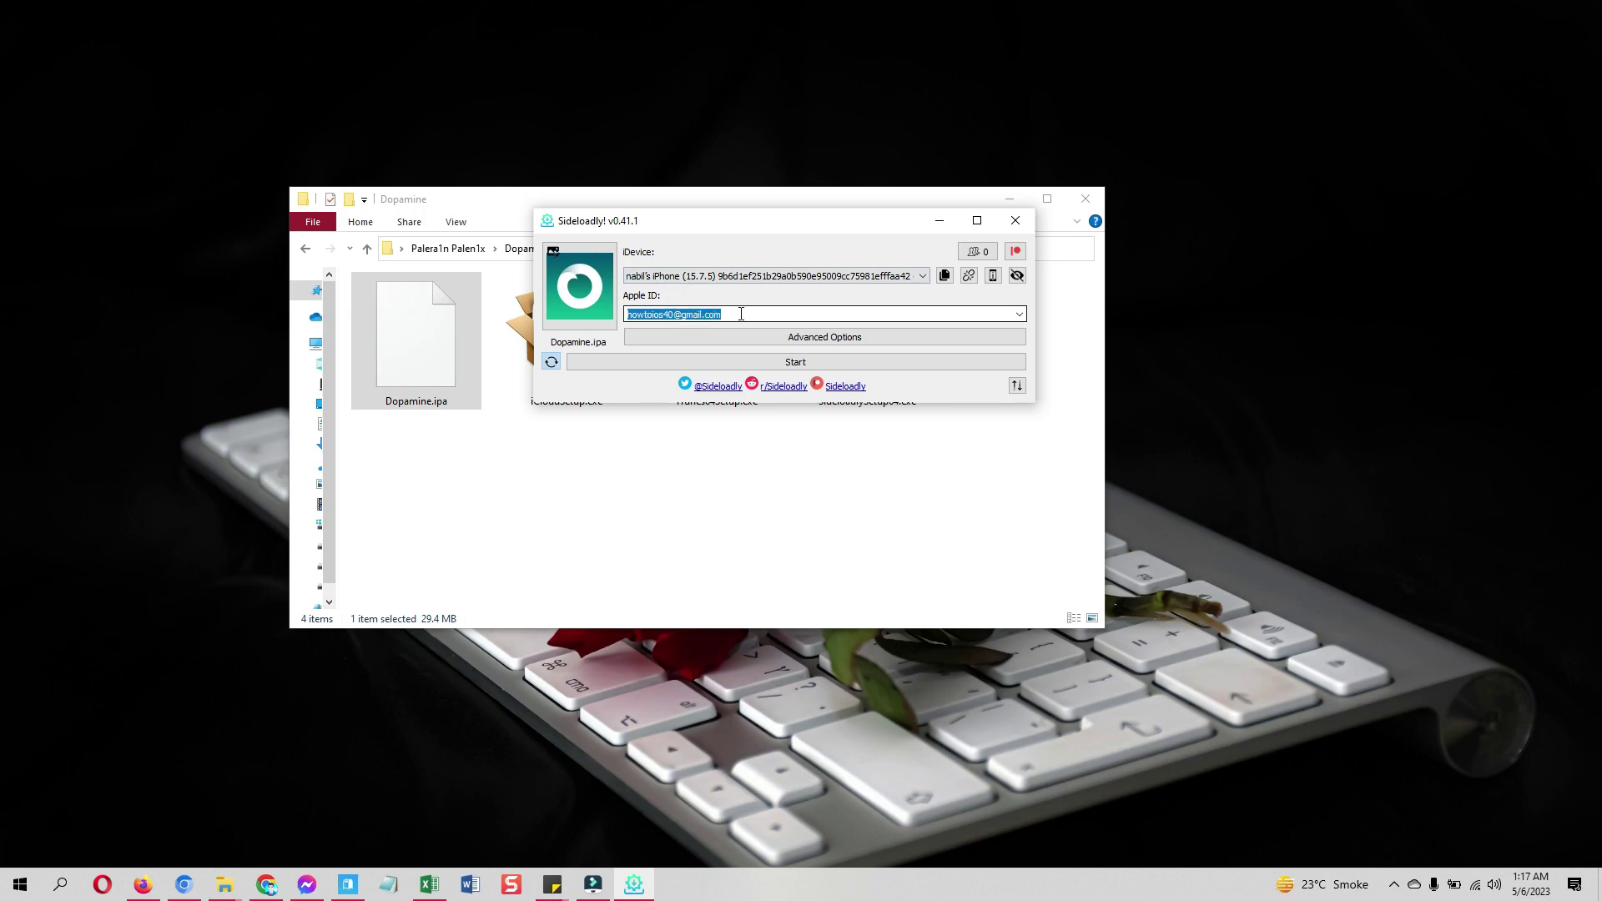
left_click(741, 314)
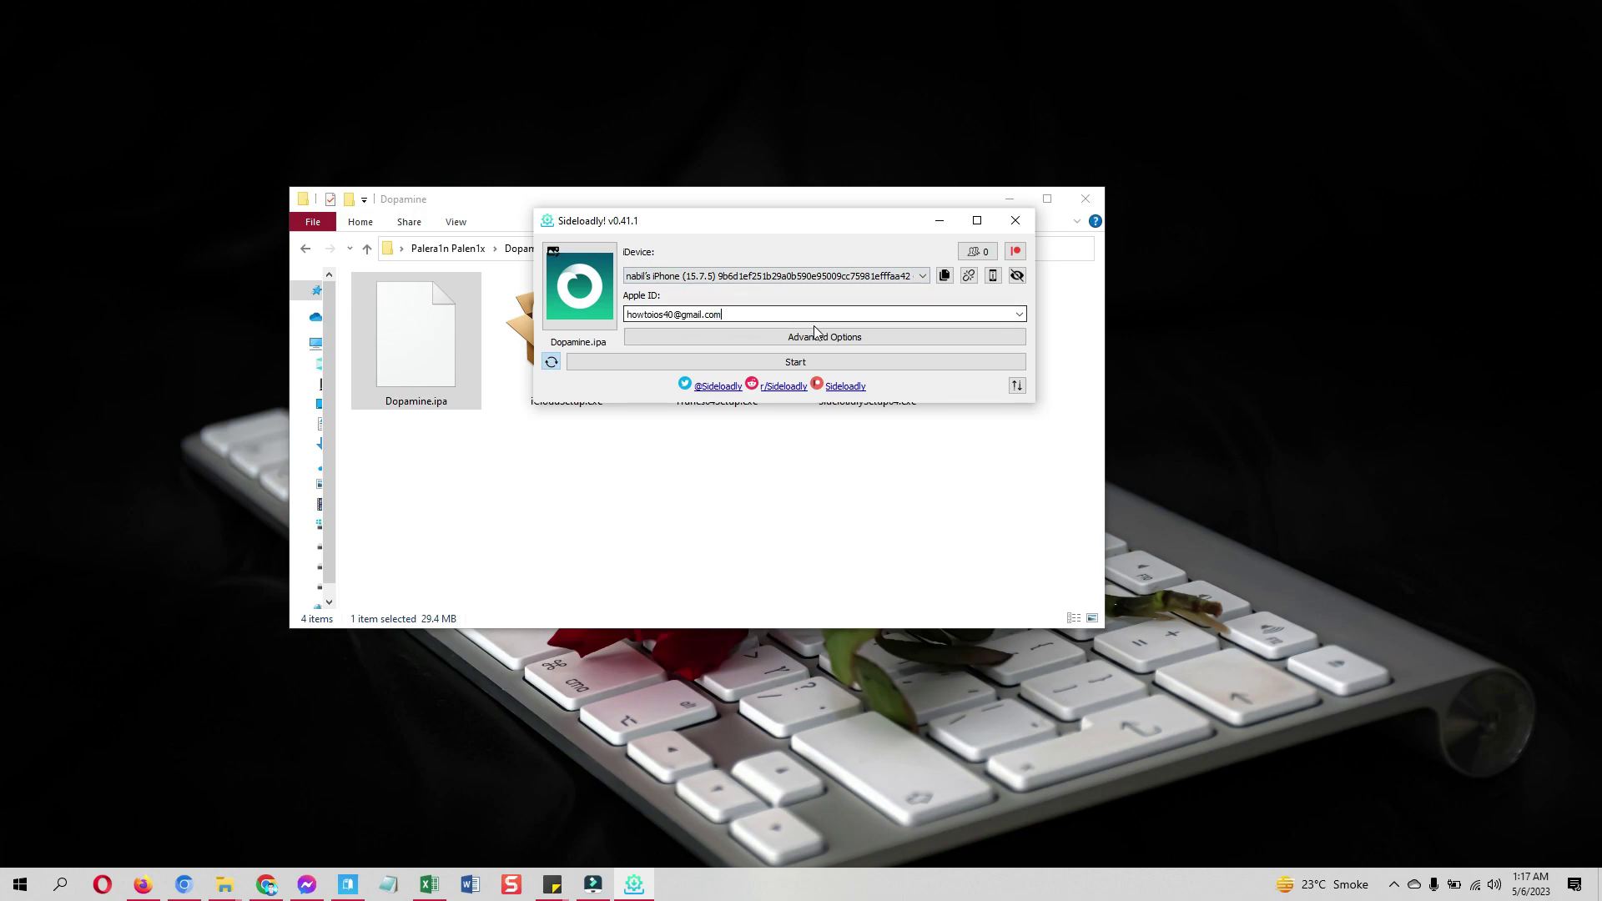
left_click(807, 366)
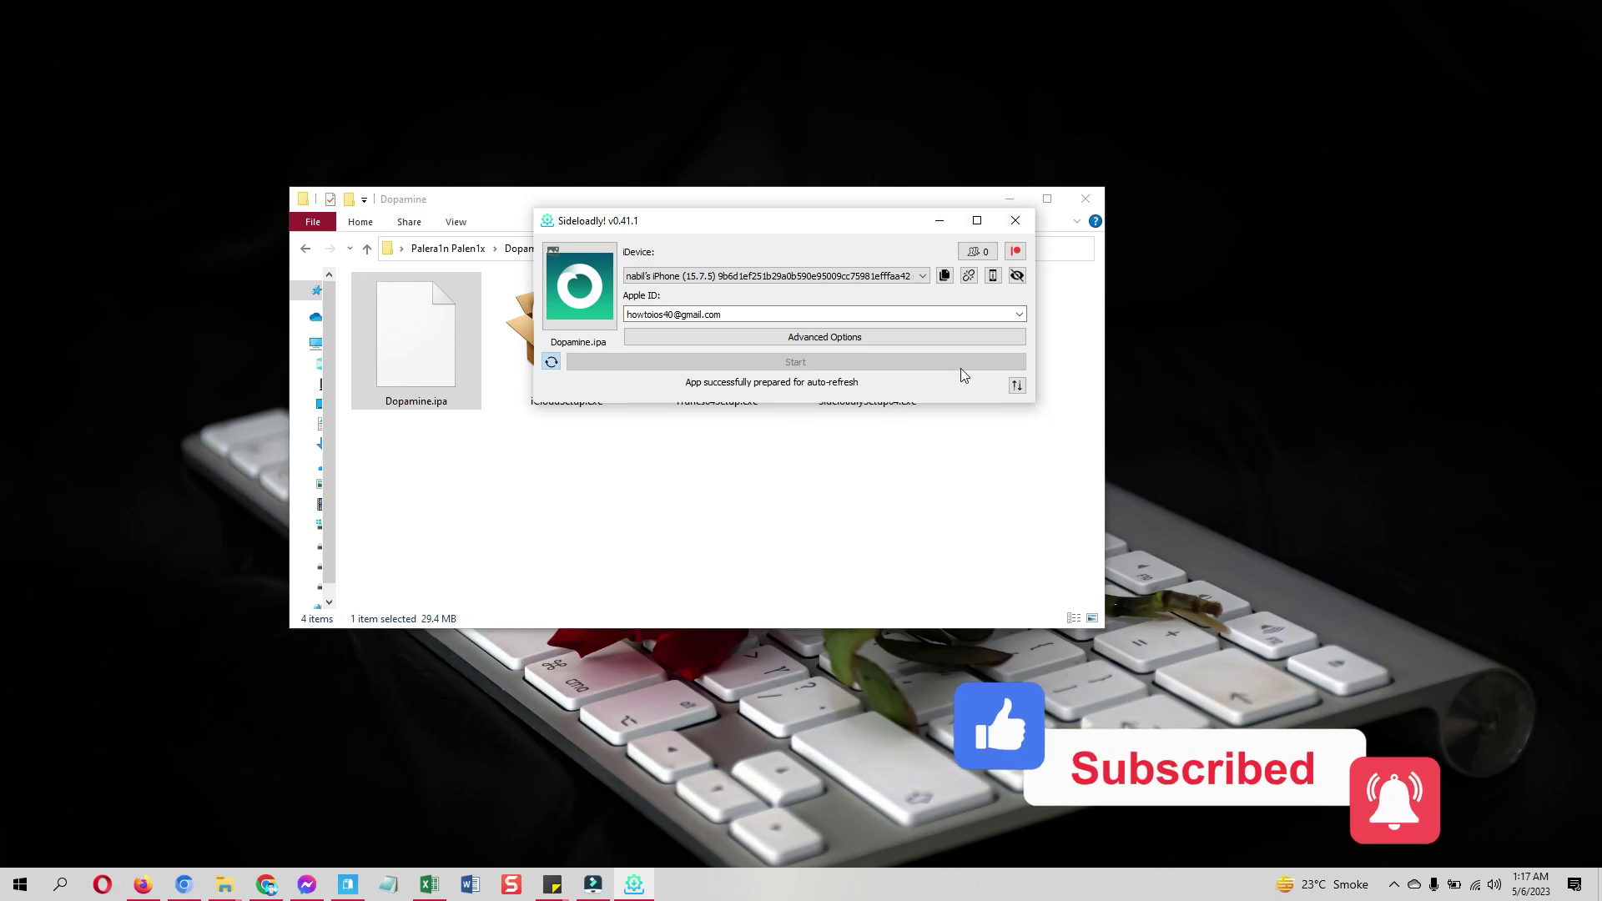
left_click(1016, 386)
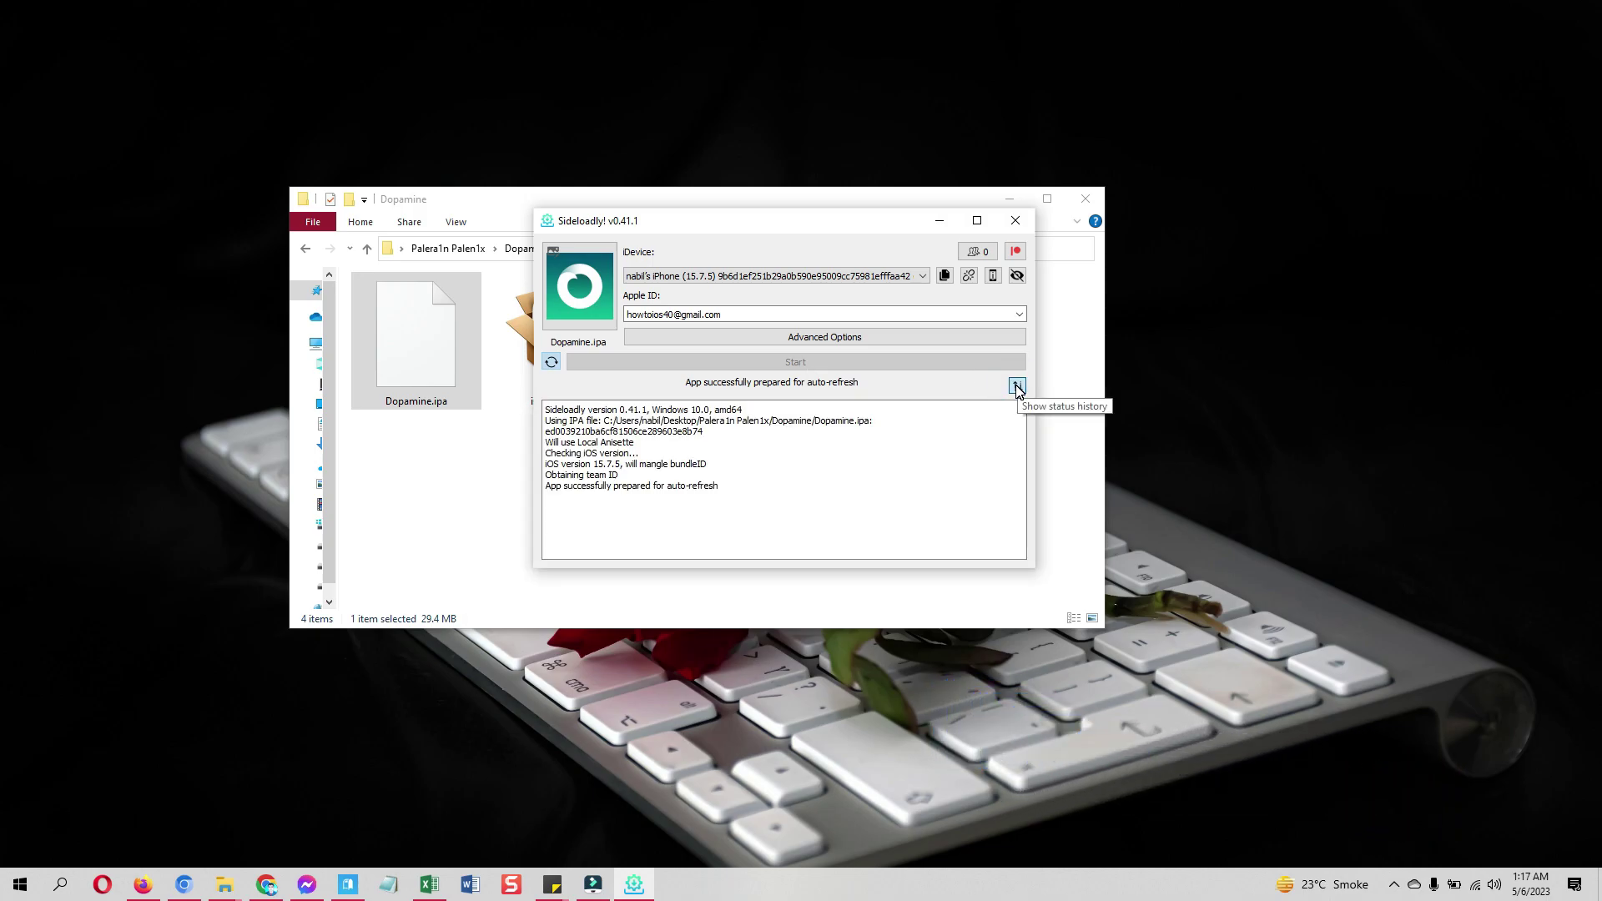
left_click(1016, 386)
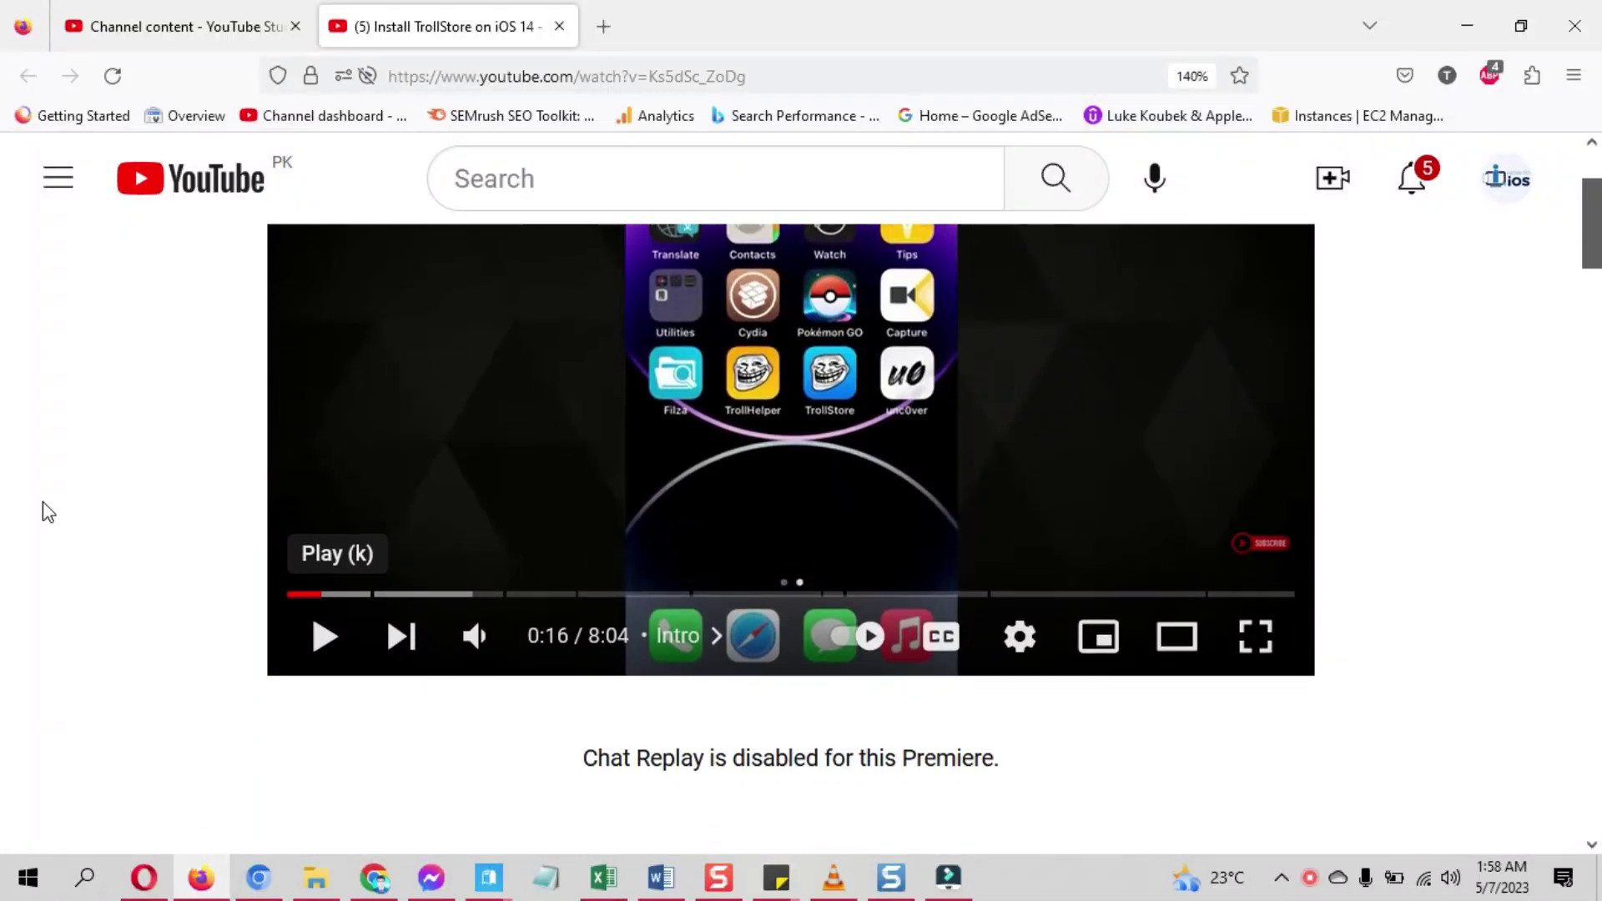
Seek the TrollStore video to 0:28, 4:27 and 6:39, then minimize Firefox.
scroll(42, 502, "down", 2)
scroll(42, 502, "up", 3)
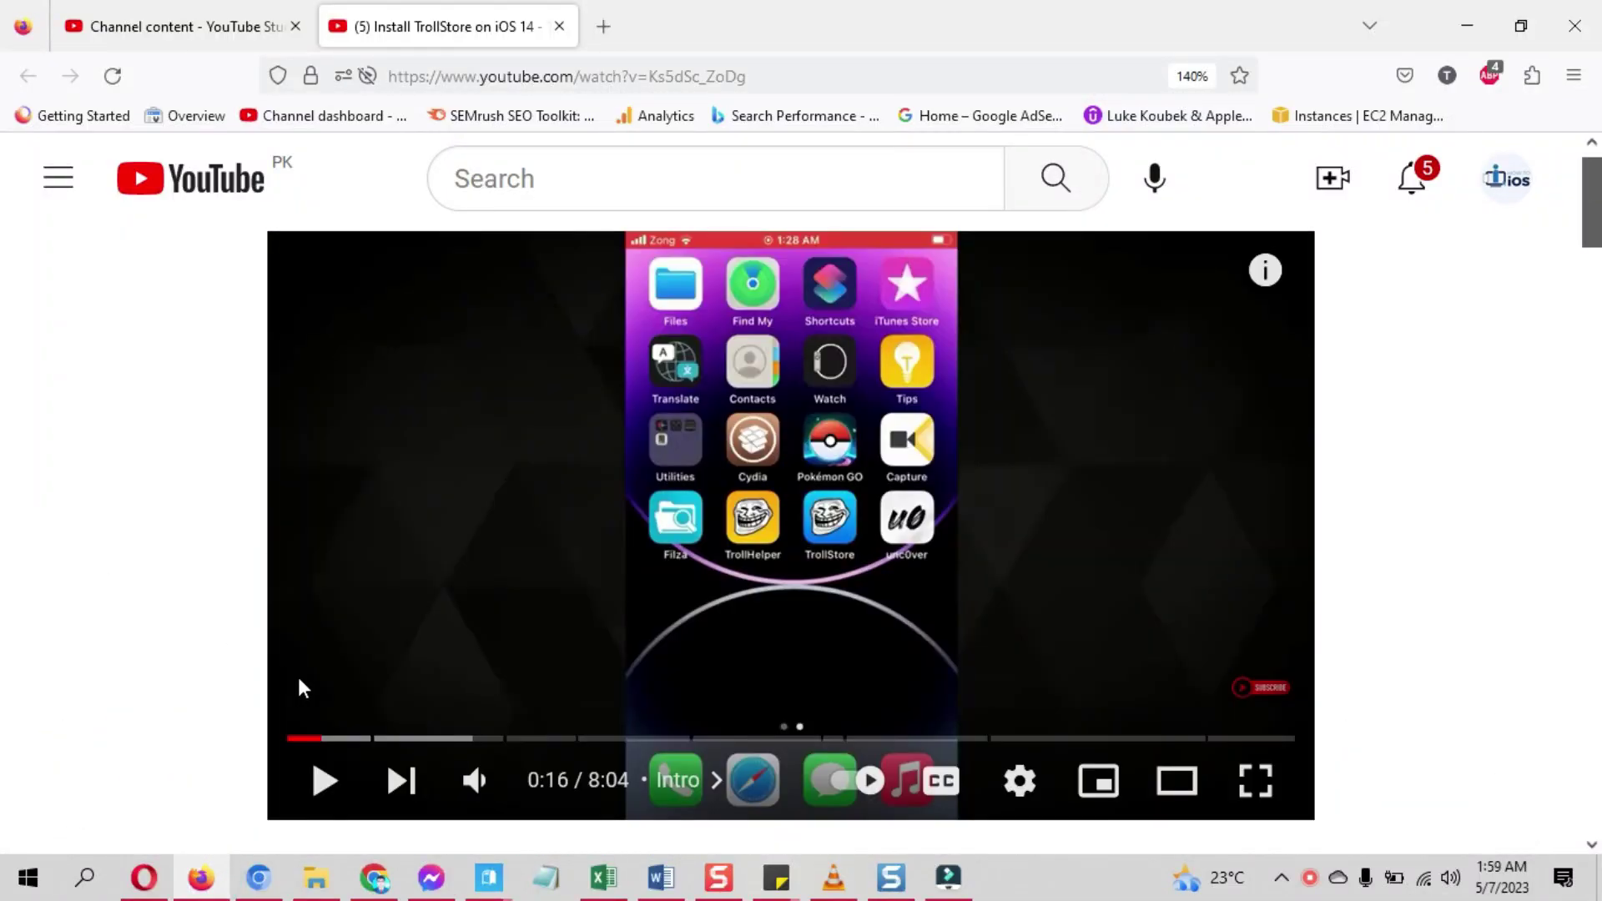
left_click(348, 740)
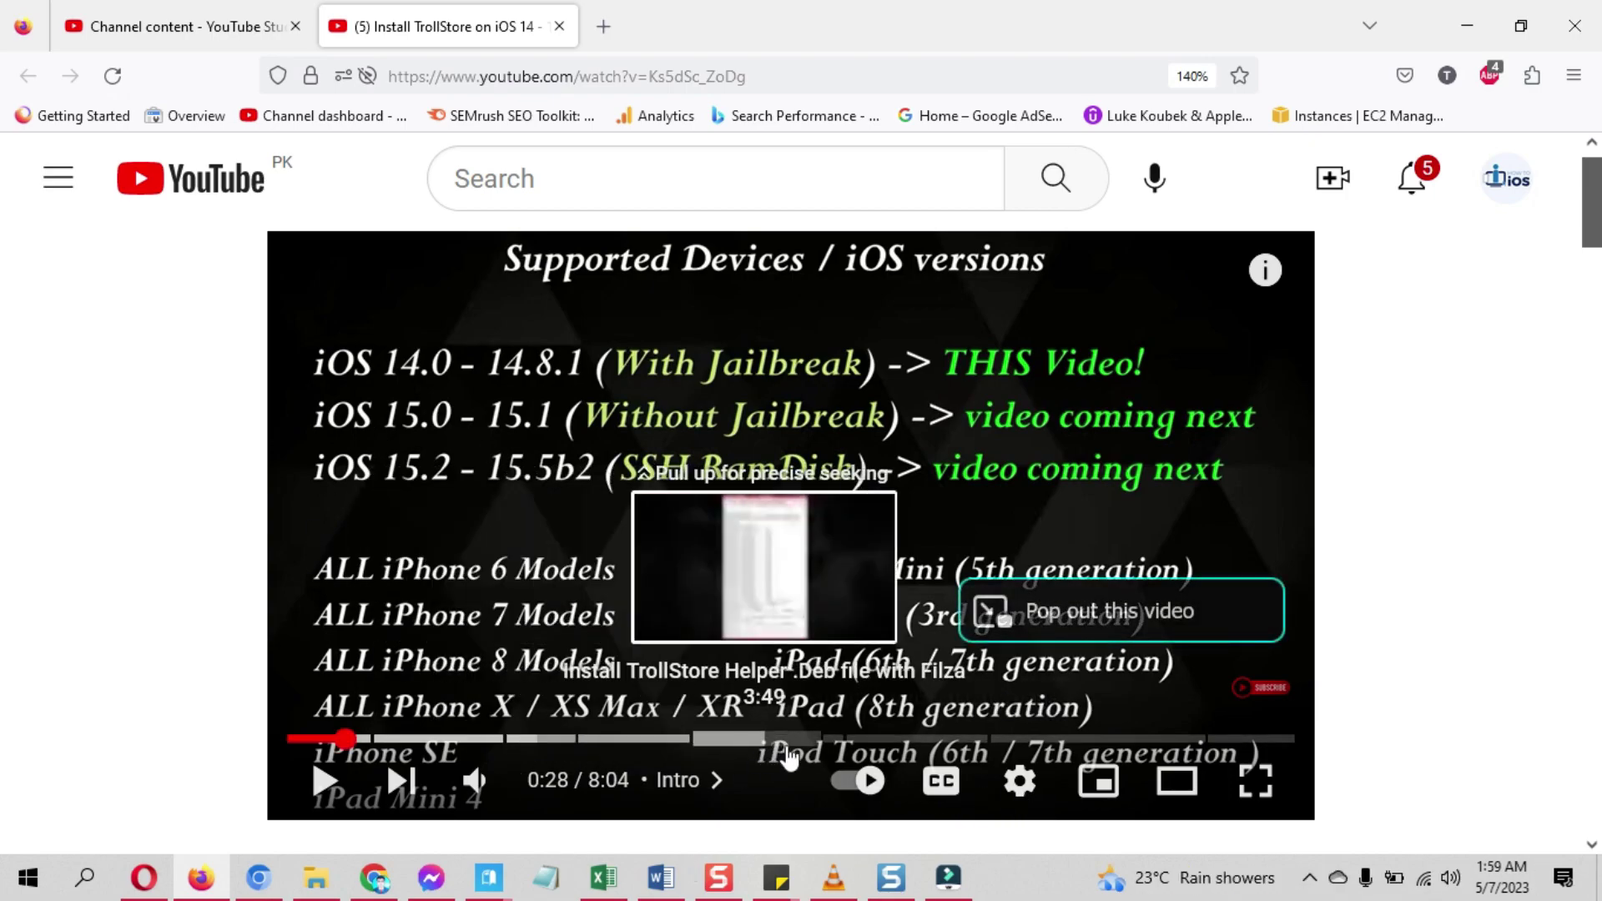
left_click(835, 739)
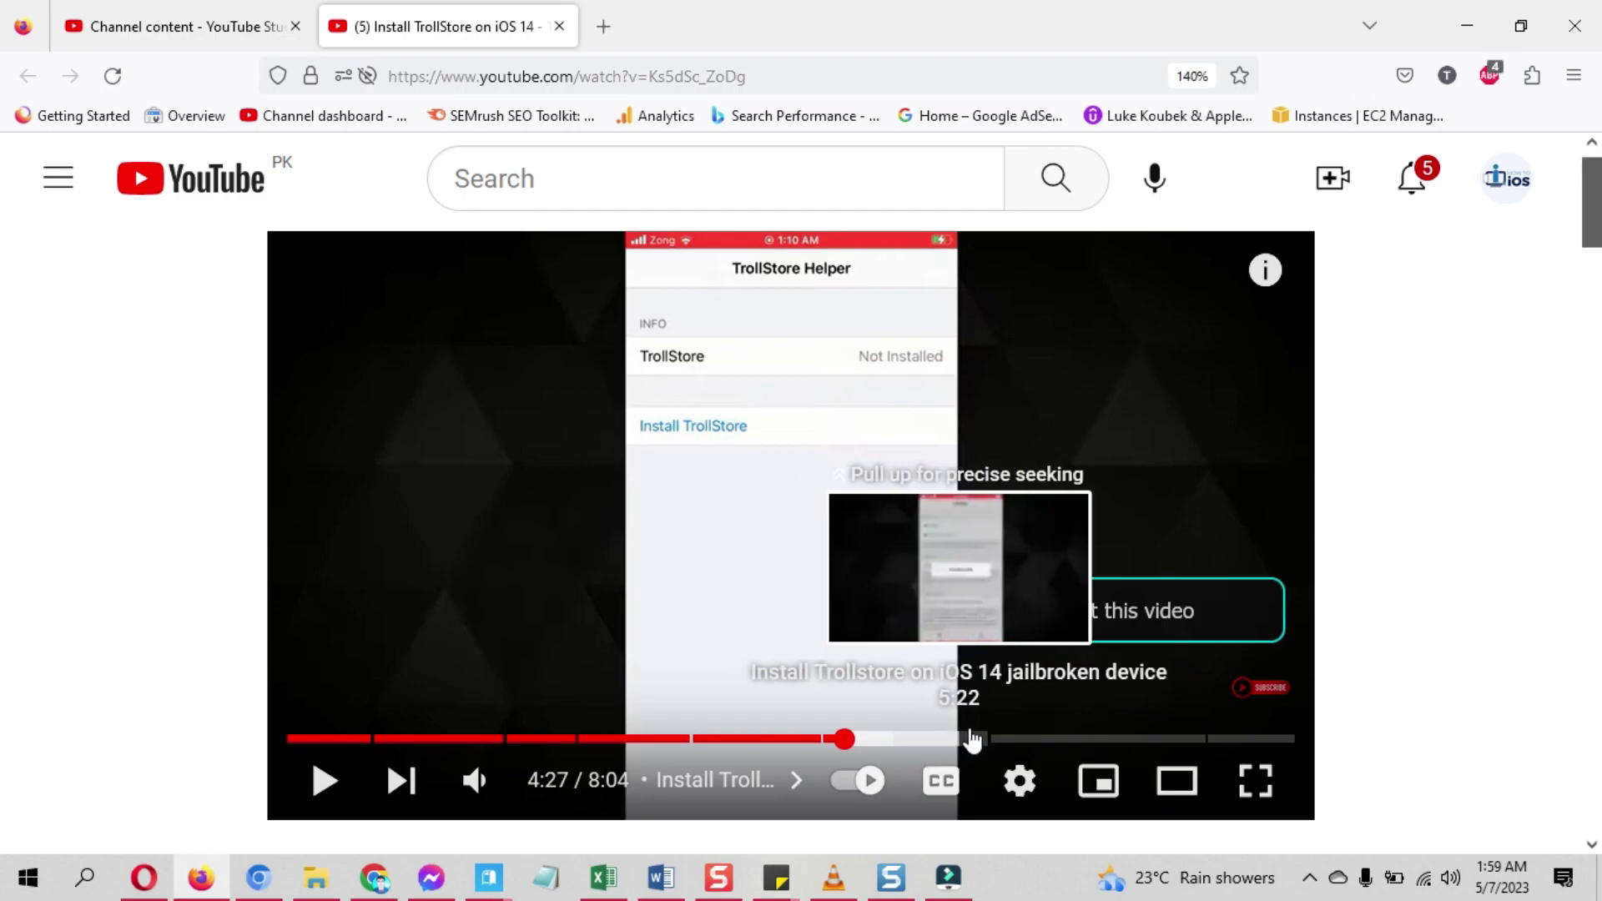
left_click(1120, 737)
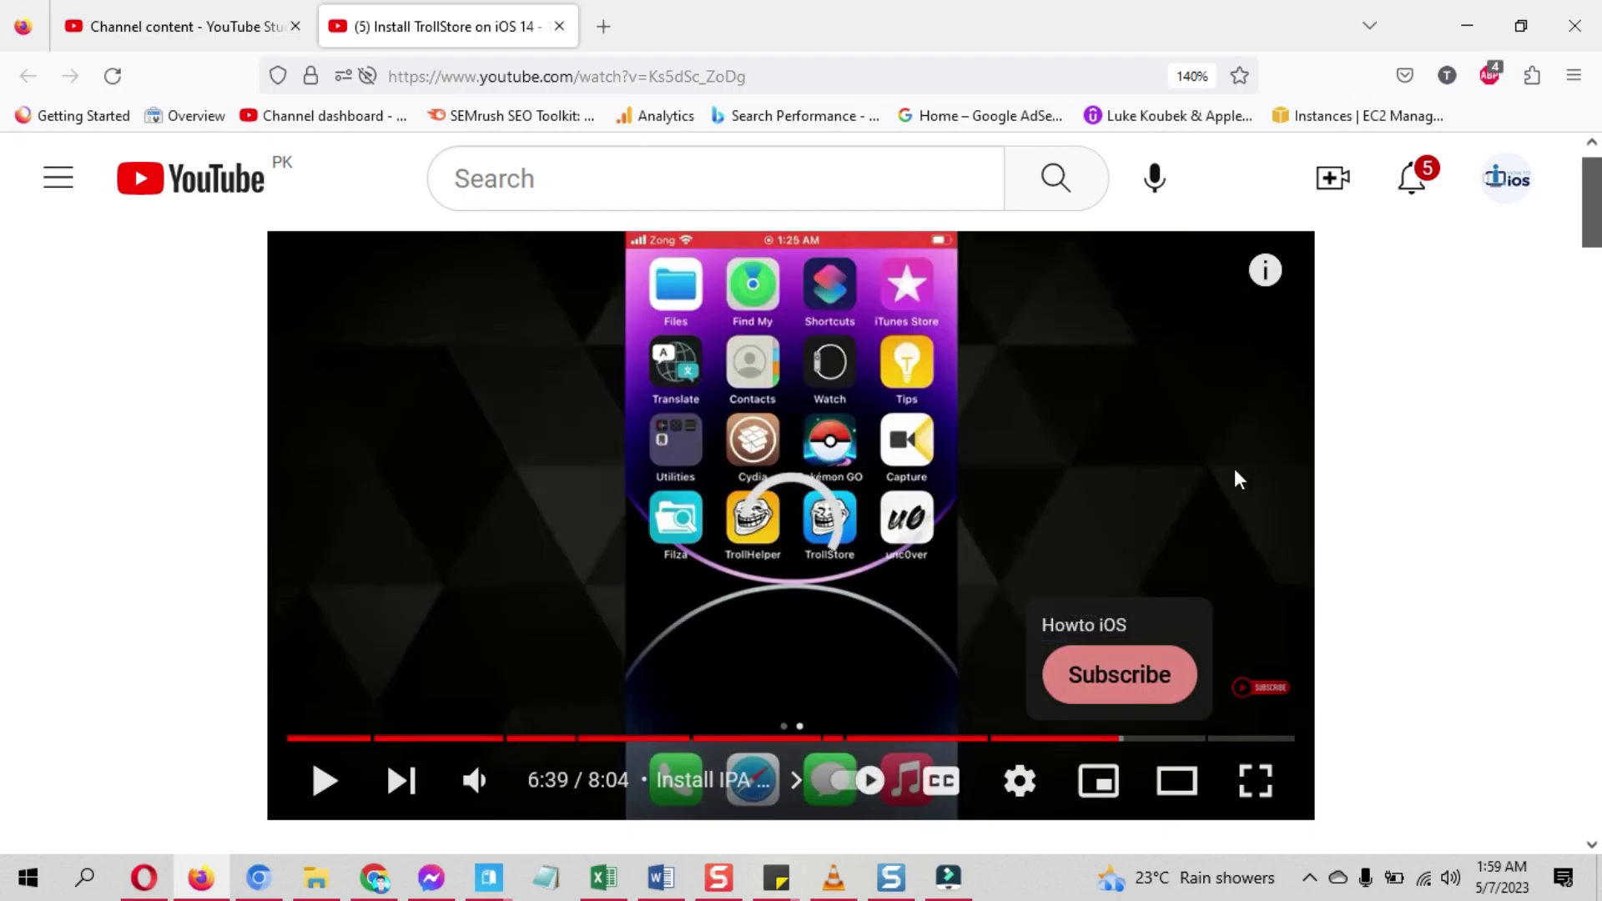
left_click(1480, 5)
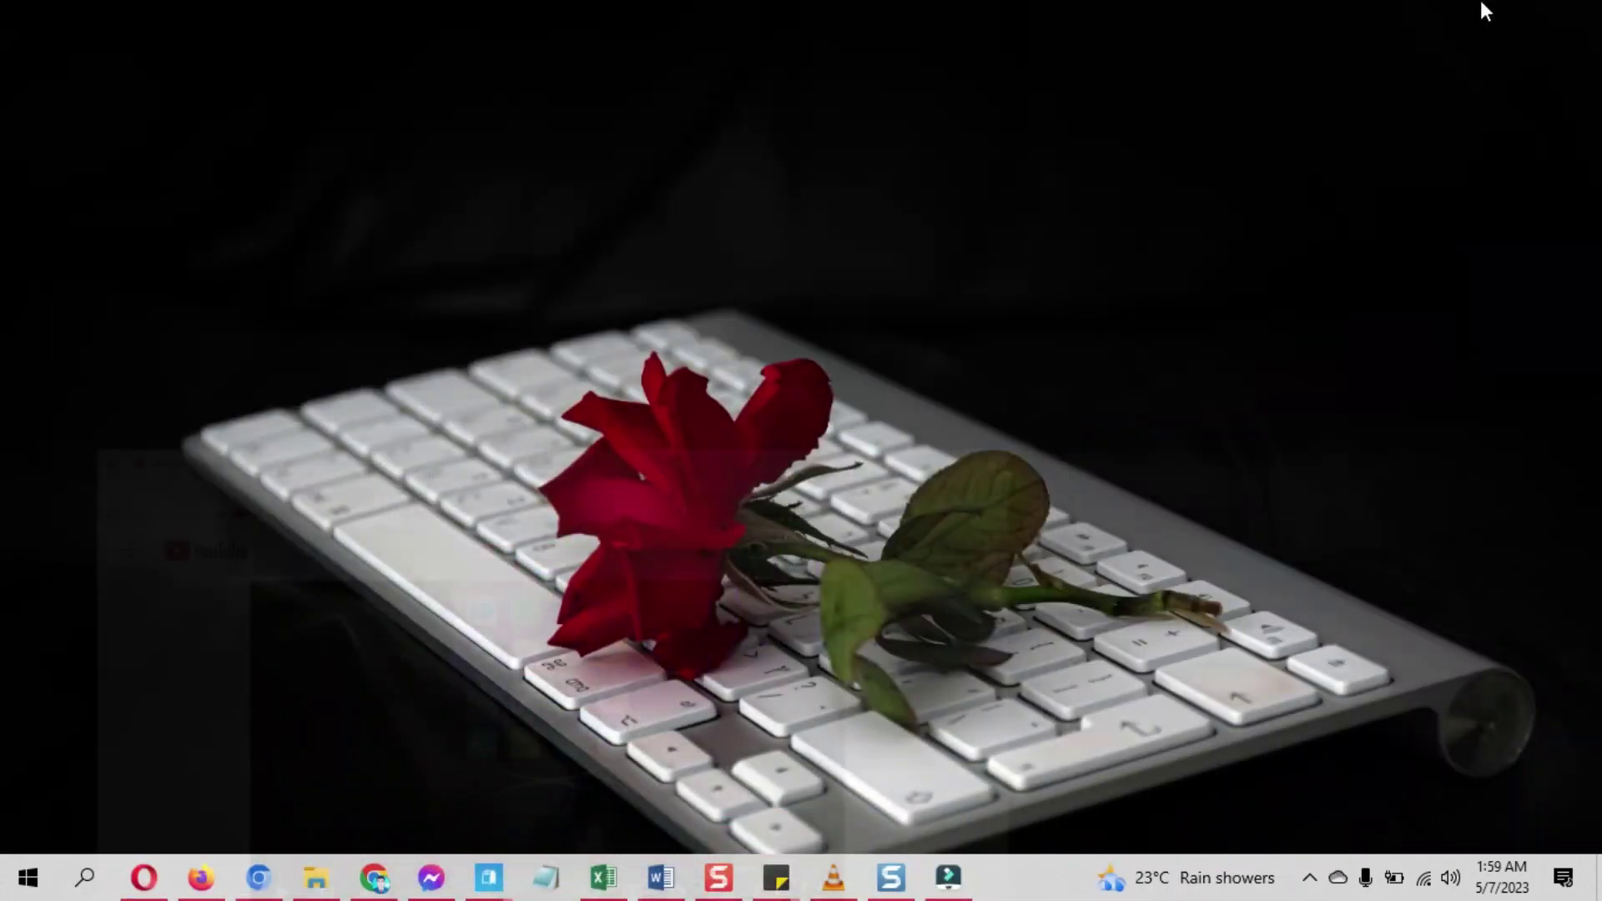